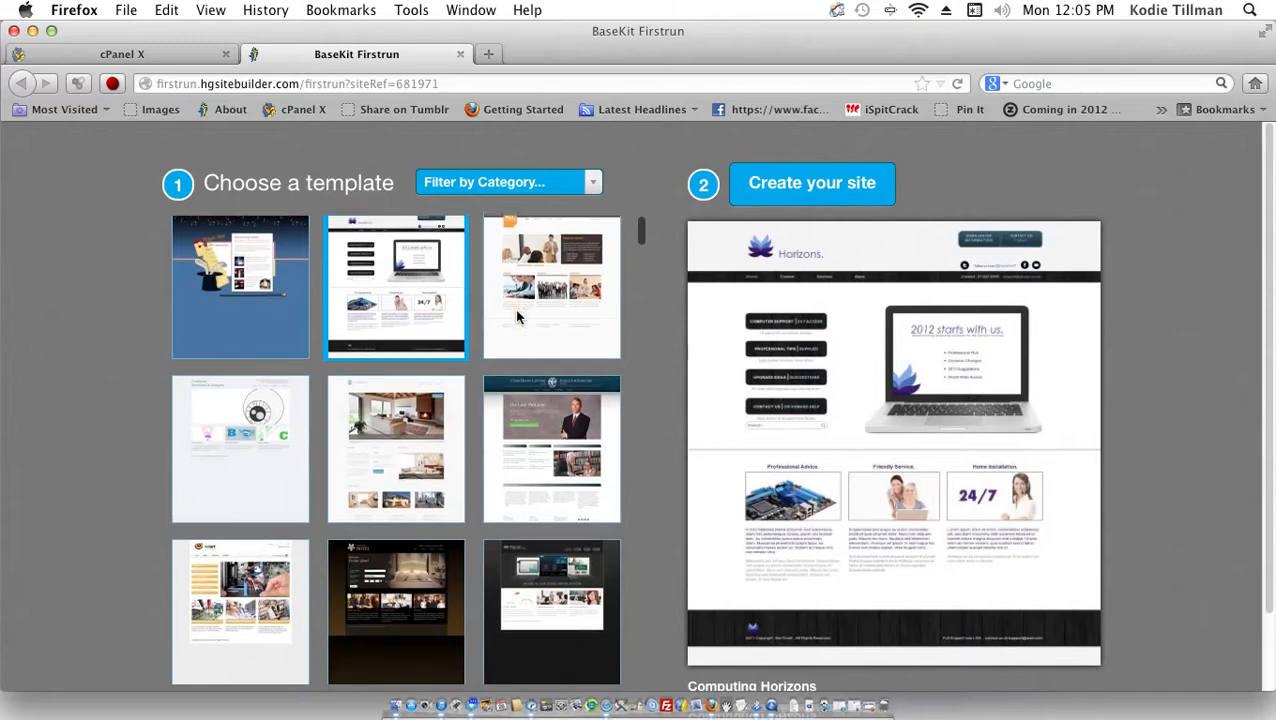
Step: Search 'ani' in the category list and filter the template gallery to Animal & Pets
left_click(518, 316)
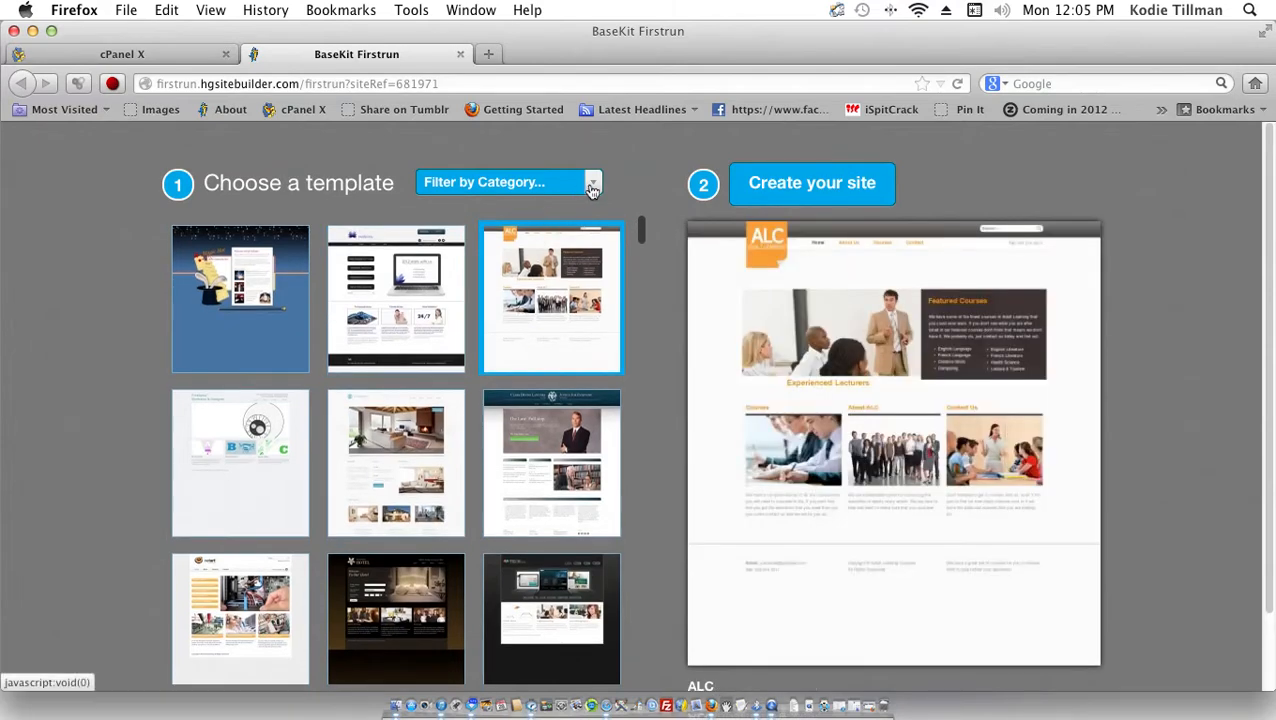
left_click(588, 185)
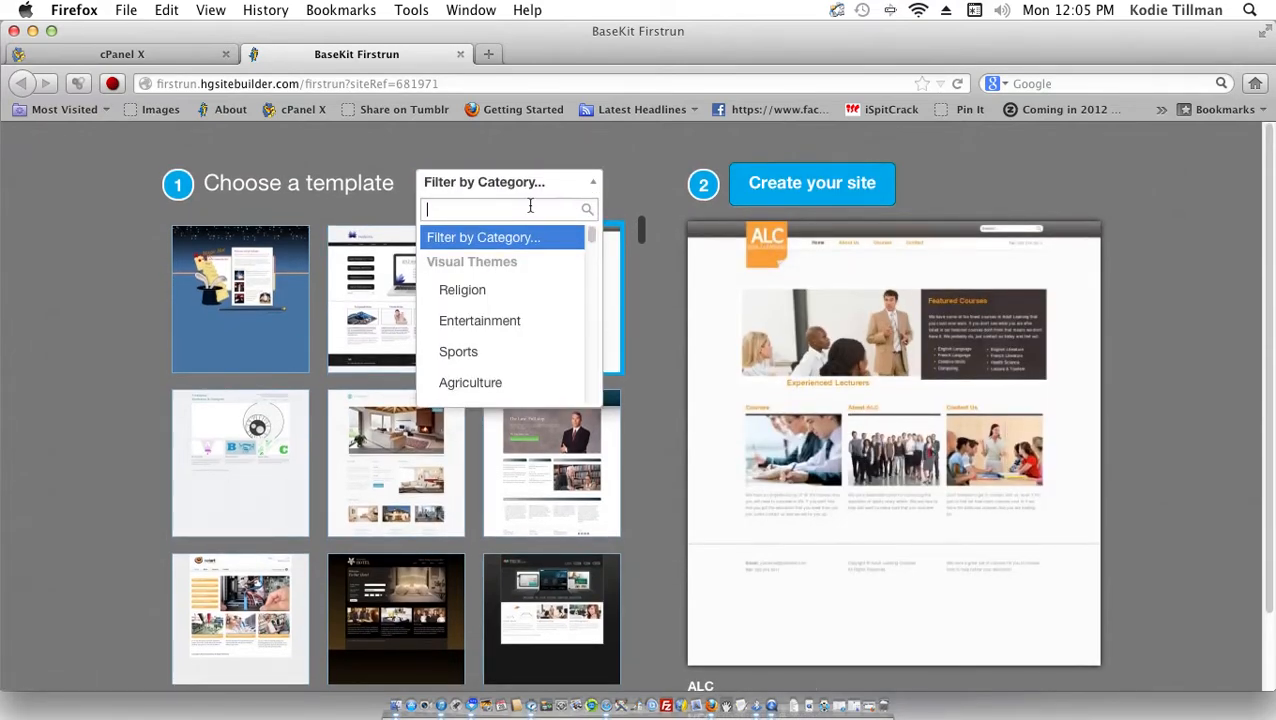
type("a")
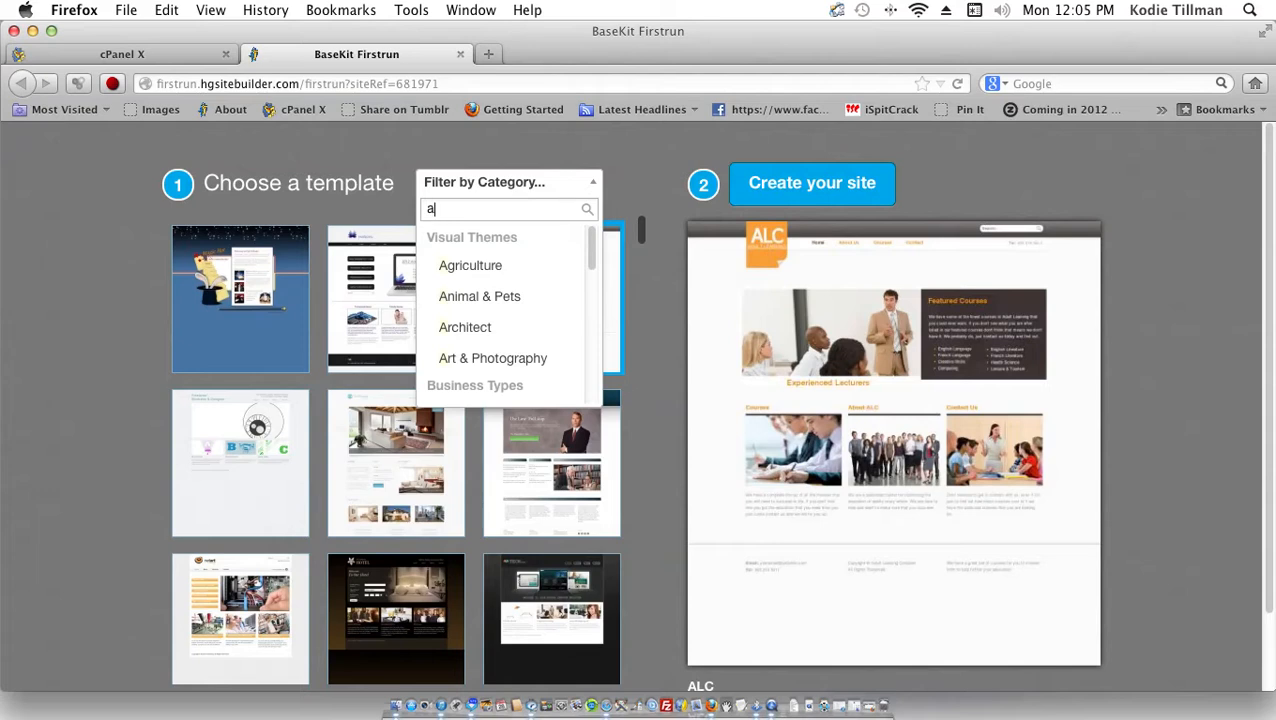
type("l")
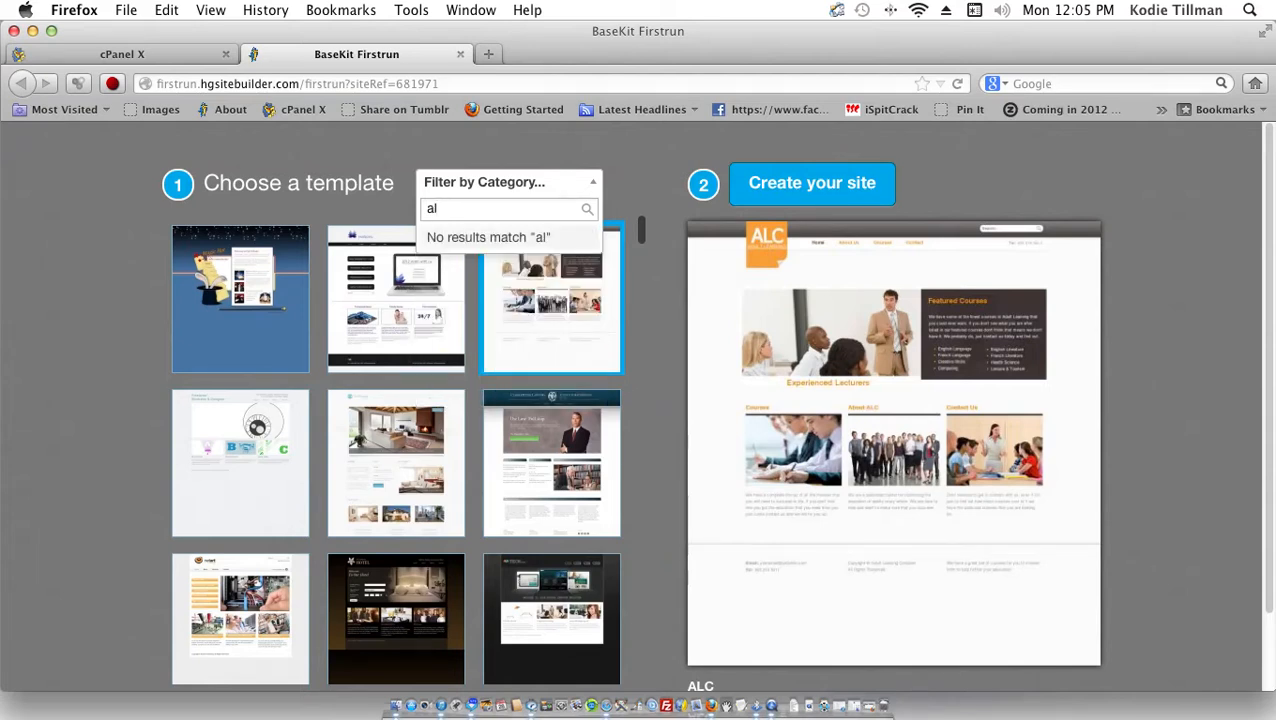
key("BackSpace")
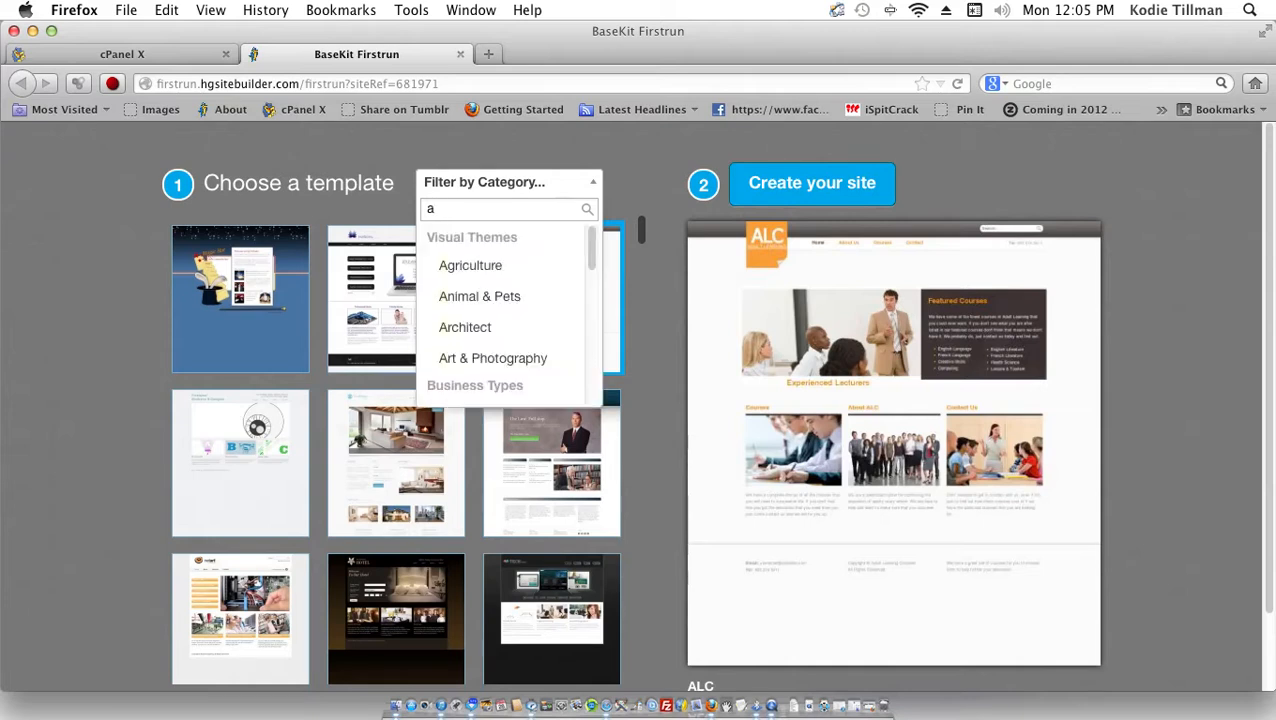
type("ni")
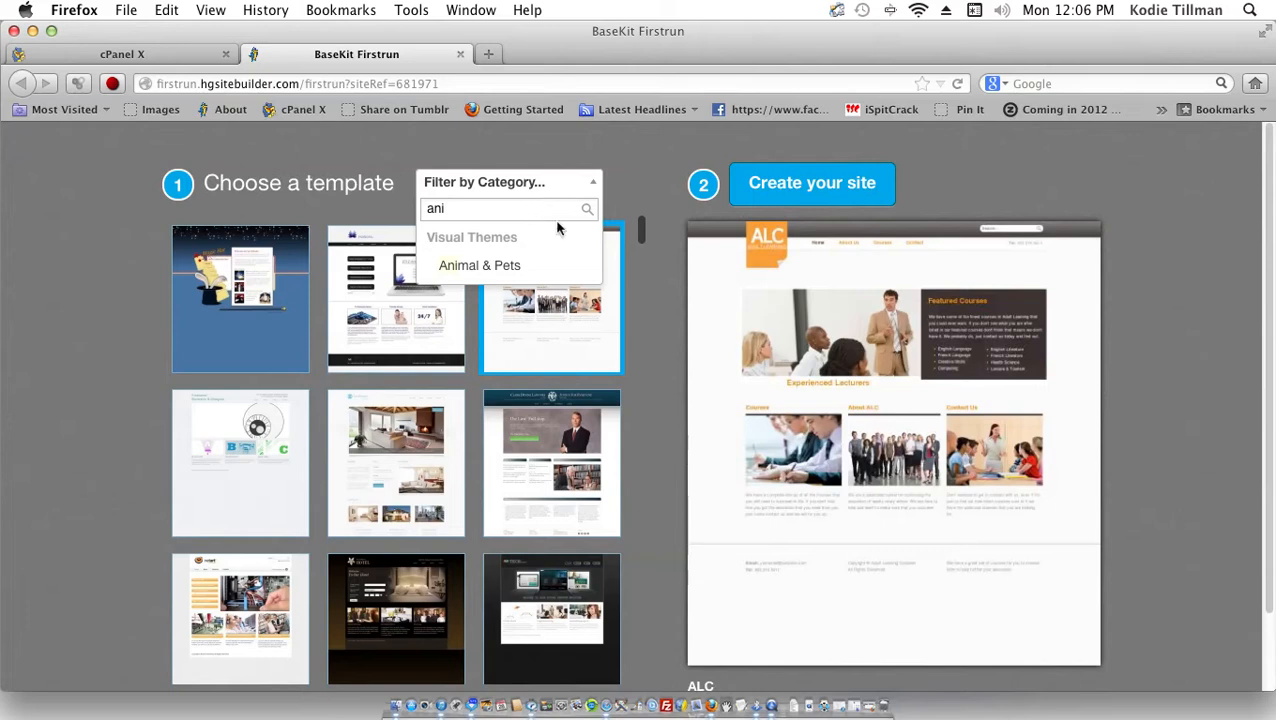
left_click(592, 268)
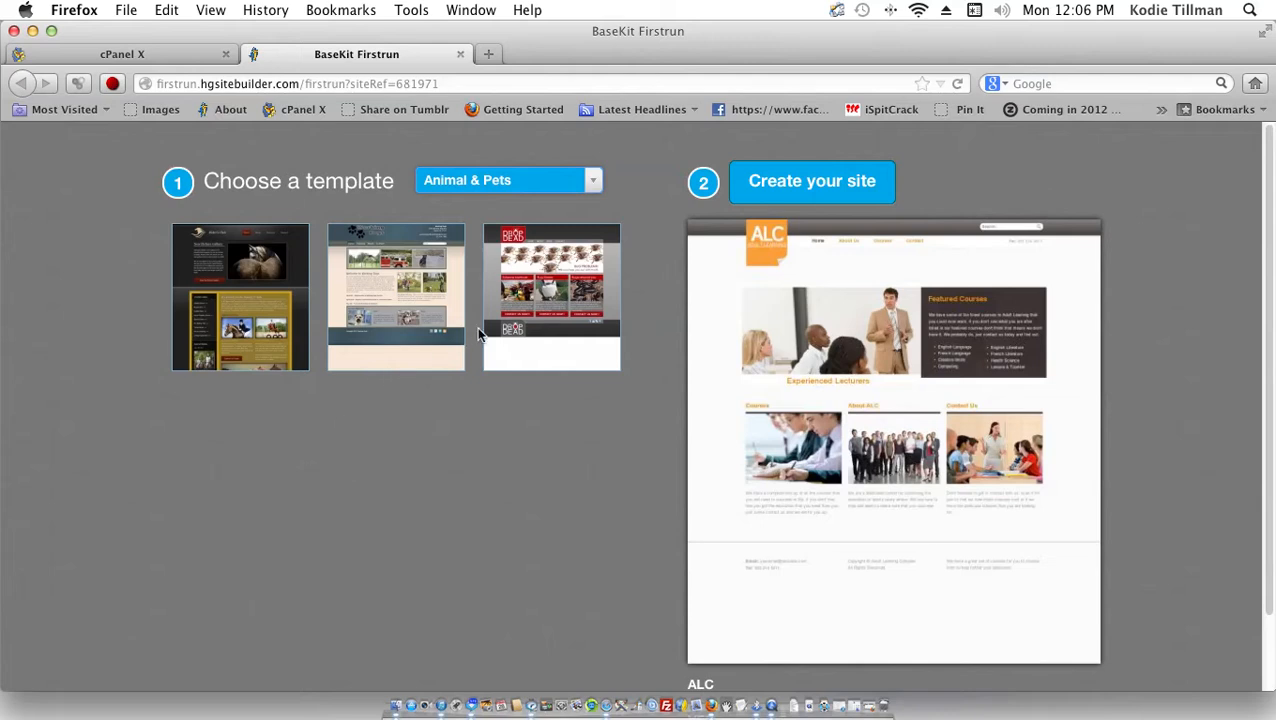
Step: Preview Rider's Club, Working Dogs and Drop Dead Pest Control, then pick Working Dogs
scroll(370, 340, "down", 1)
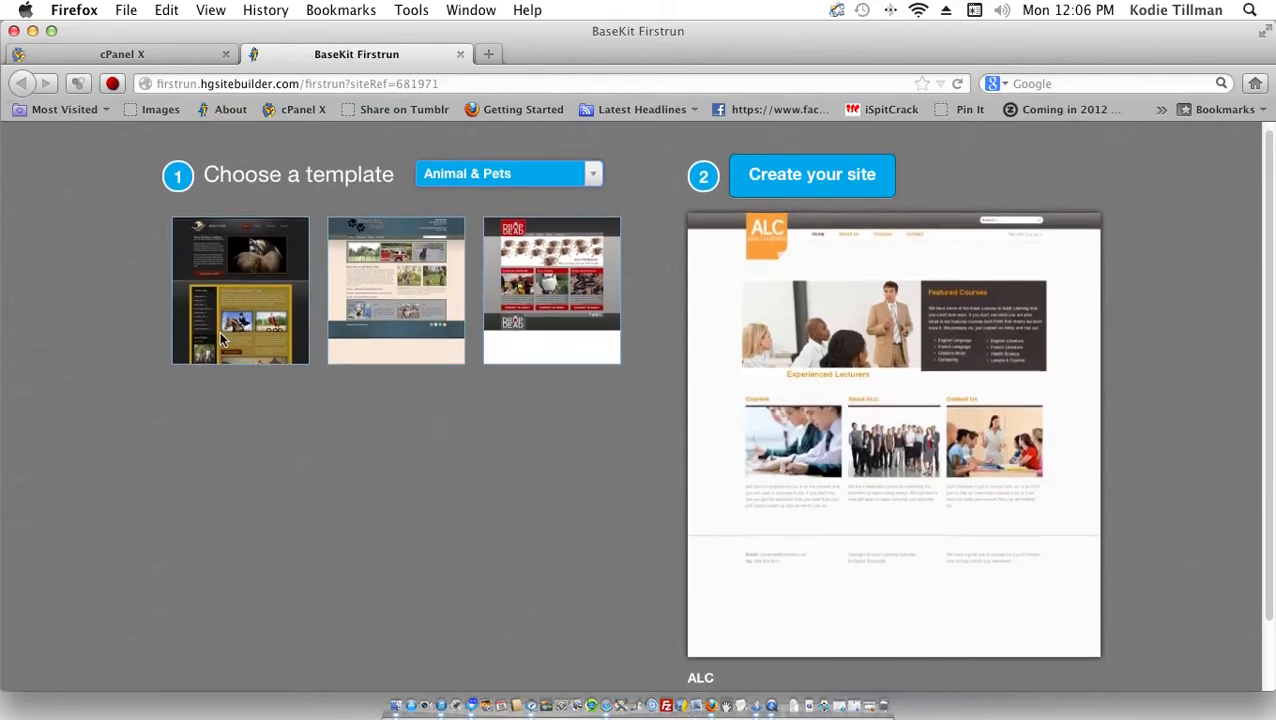
left_click(222, 340)
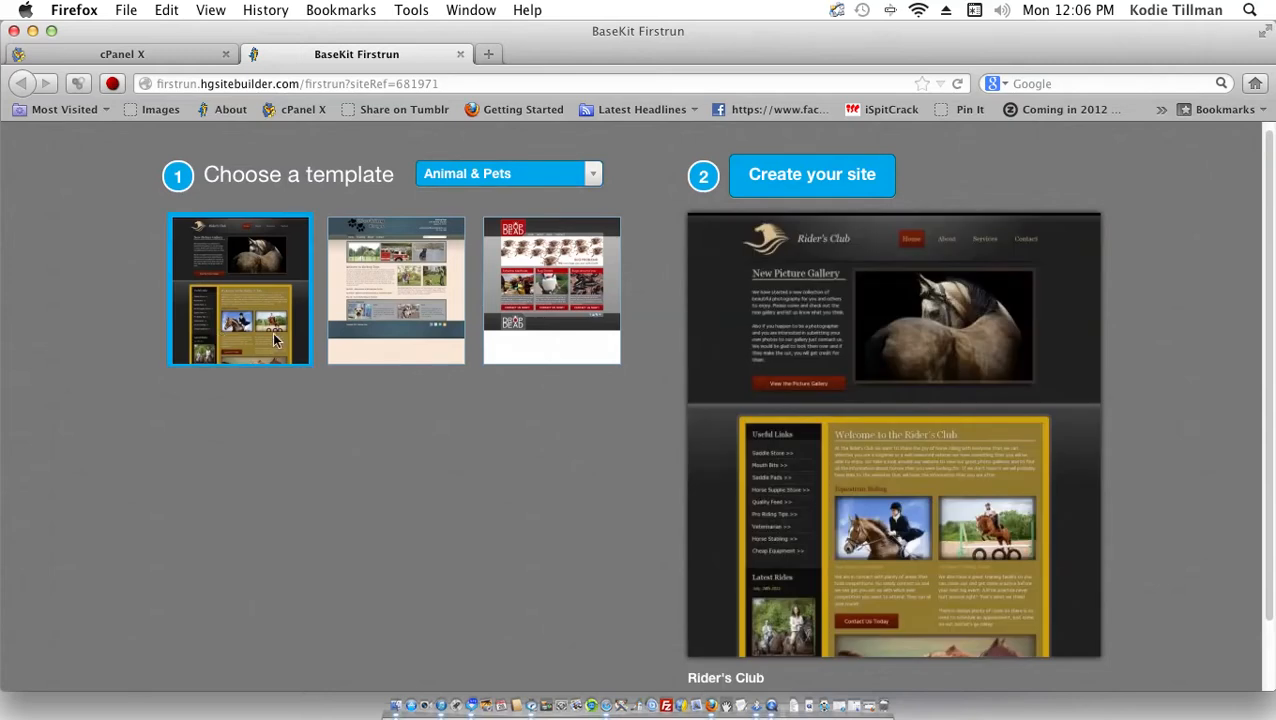
left_click(352, 328)
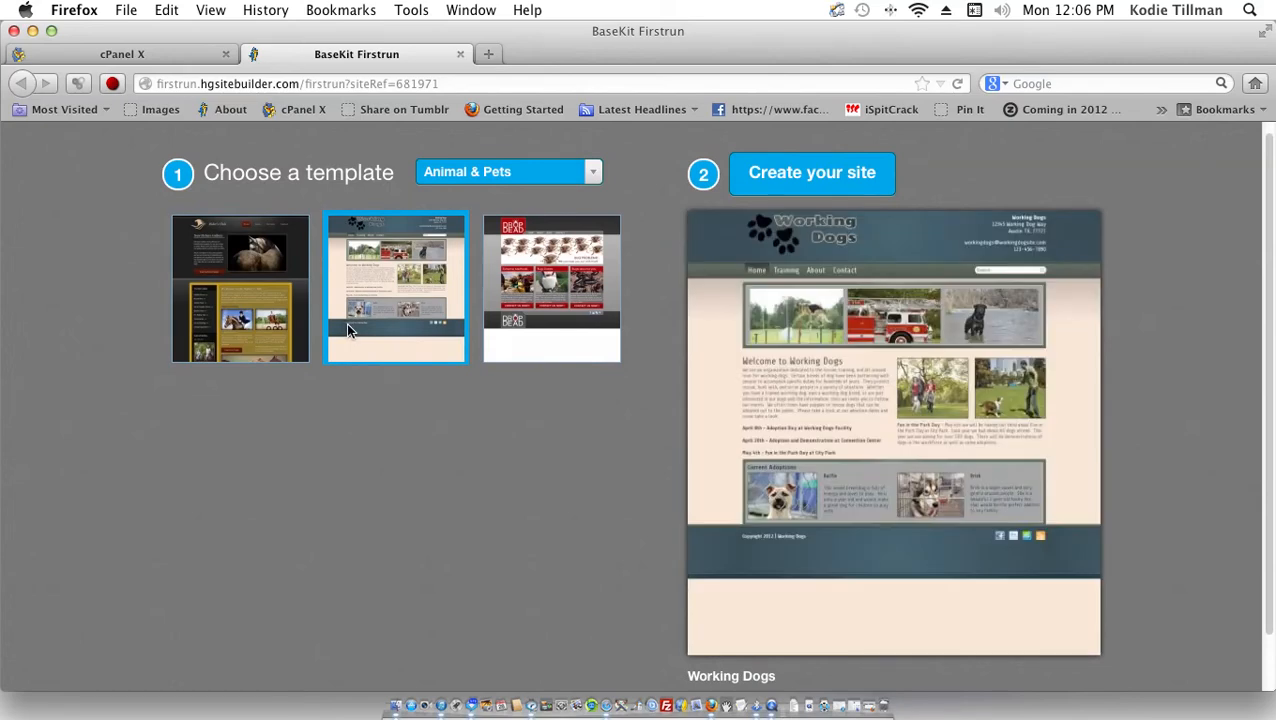
left_click(598, 336)
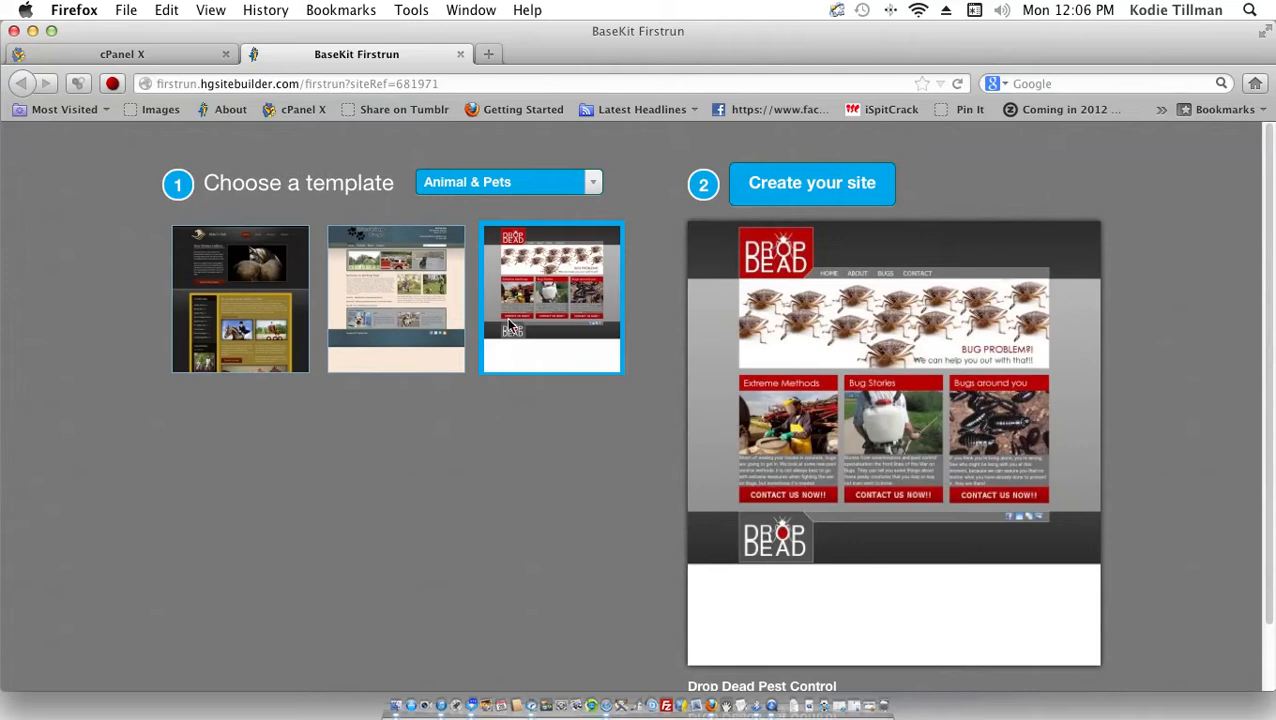
left_click(334, 359)
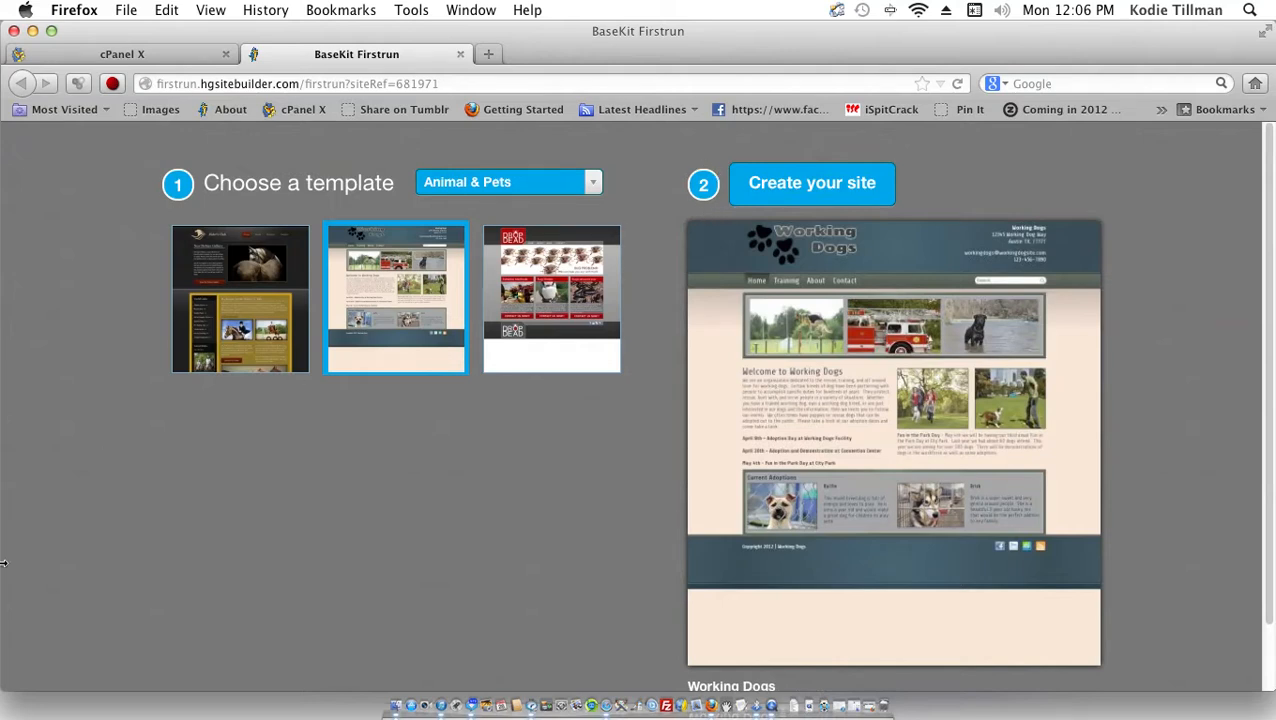
Step: Build the site from Working Dogs and let the editor load its Home, Contact, Training and About pages
left_click(778, 190)
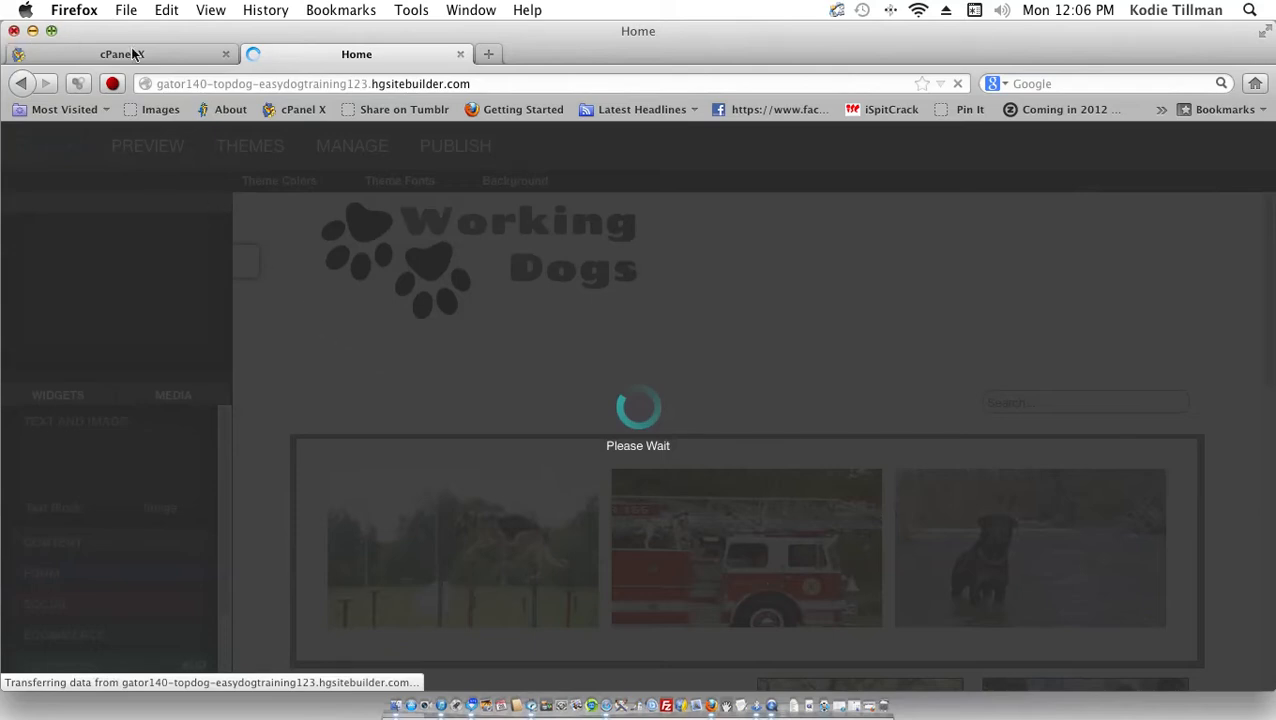
key("super+Tab")
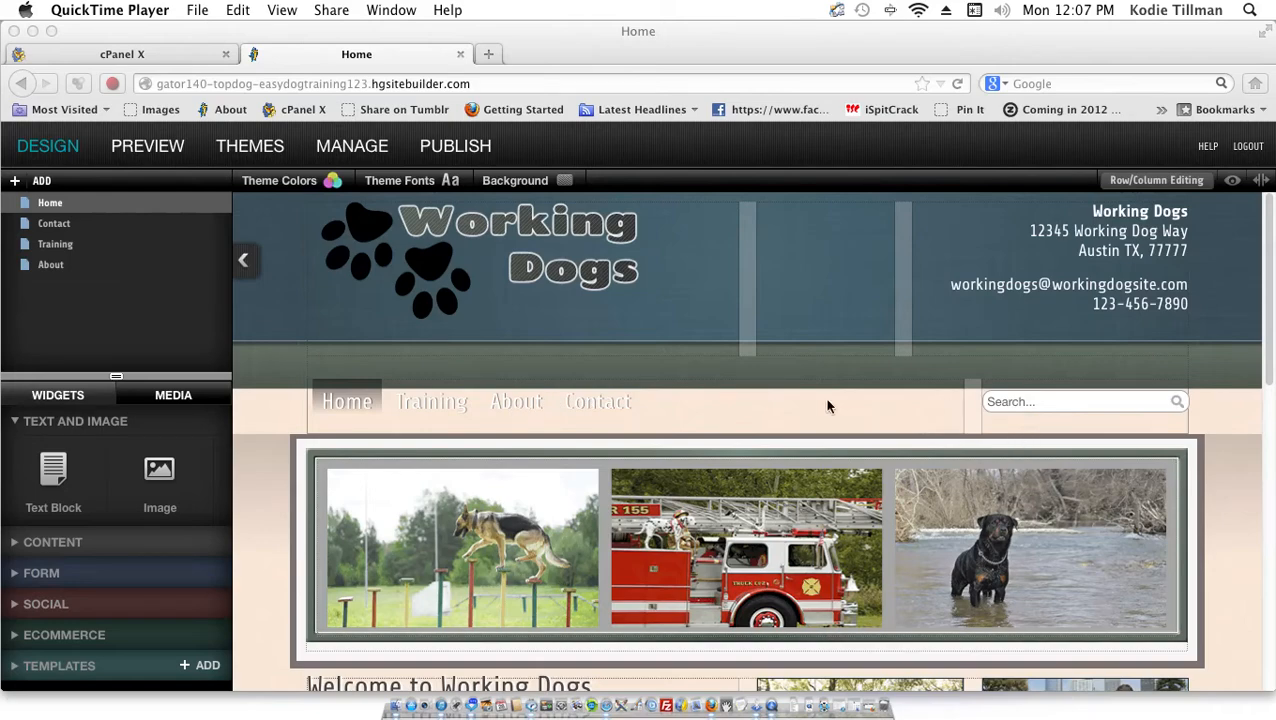
scroll(827, 405, "down", 5)
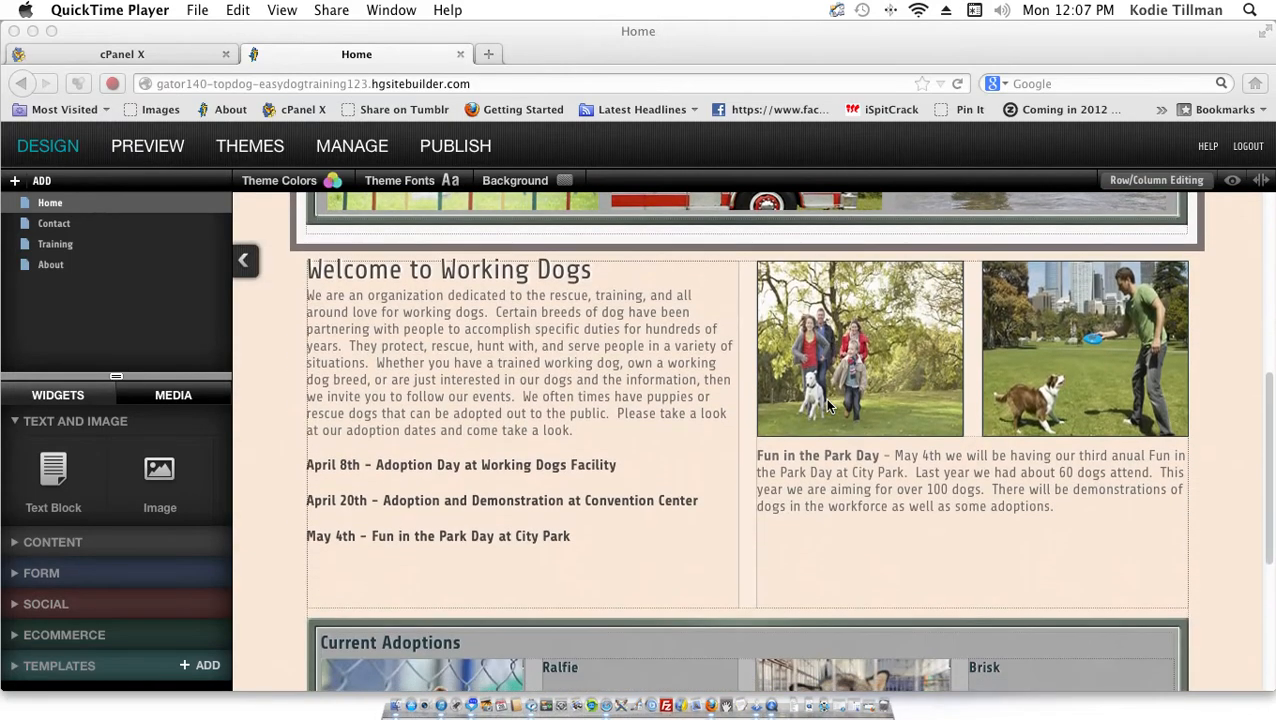
scroll(827, 405, "up", 5)
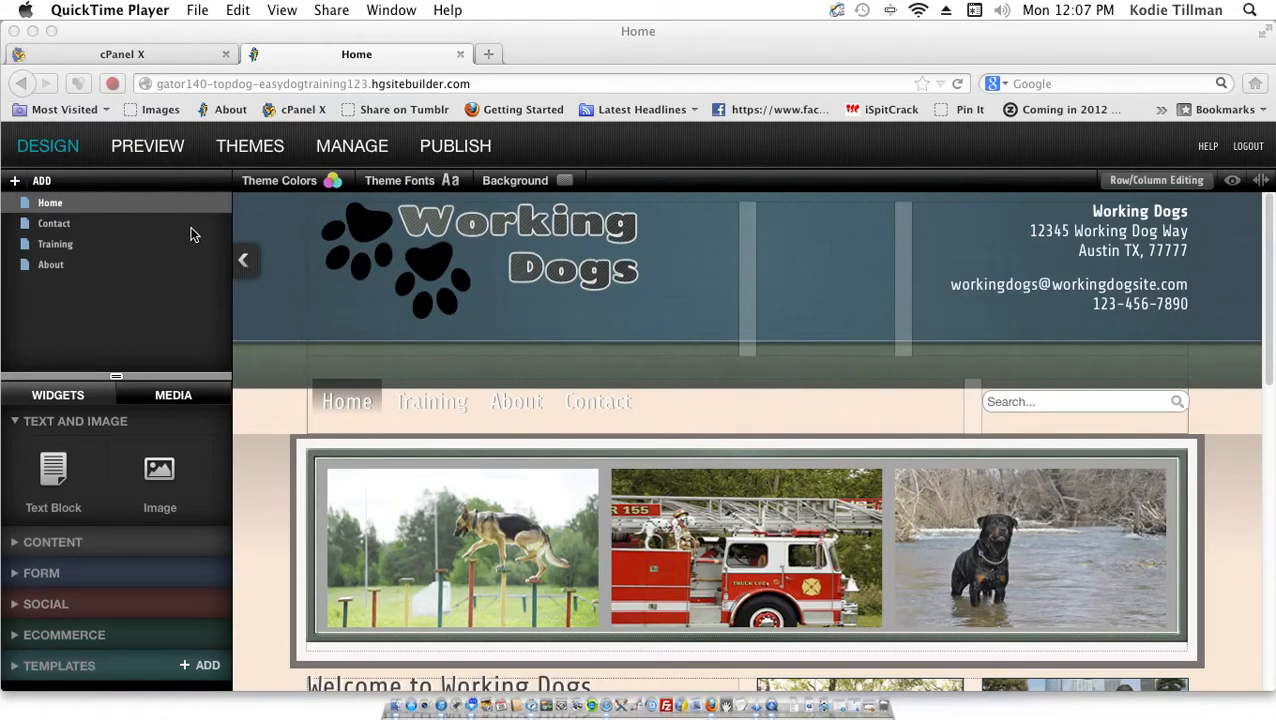
Step: Preview the Home page and scroll through its welcome text, events list and Current Adoptions
left_click(147, 153)
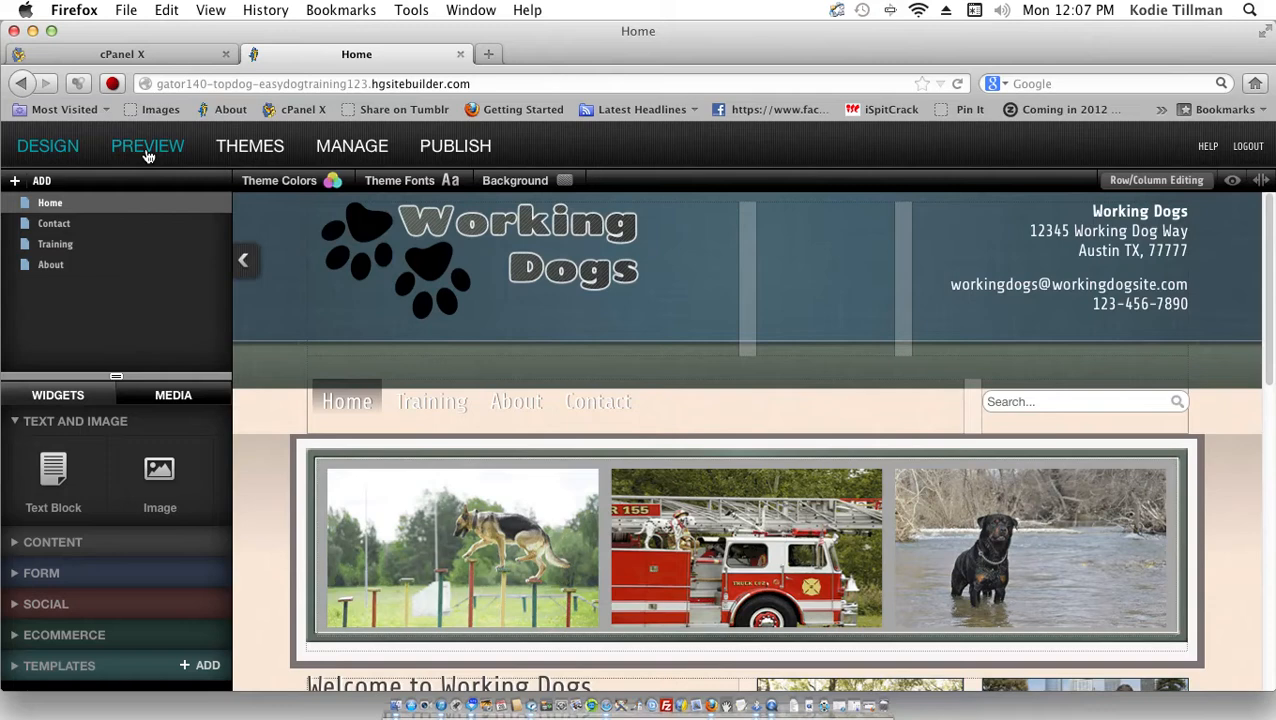
left_click(147, 152)
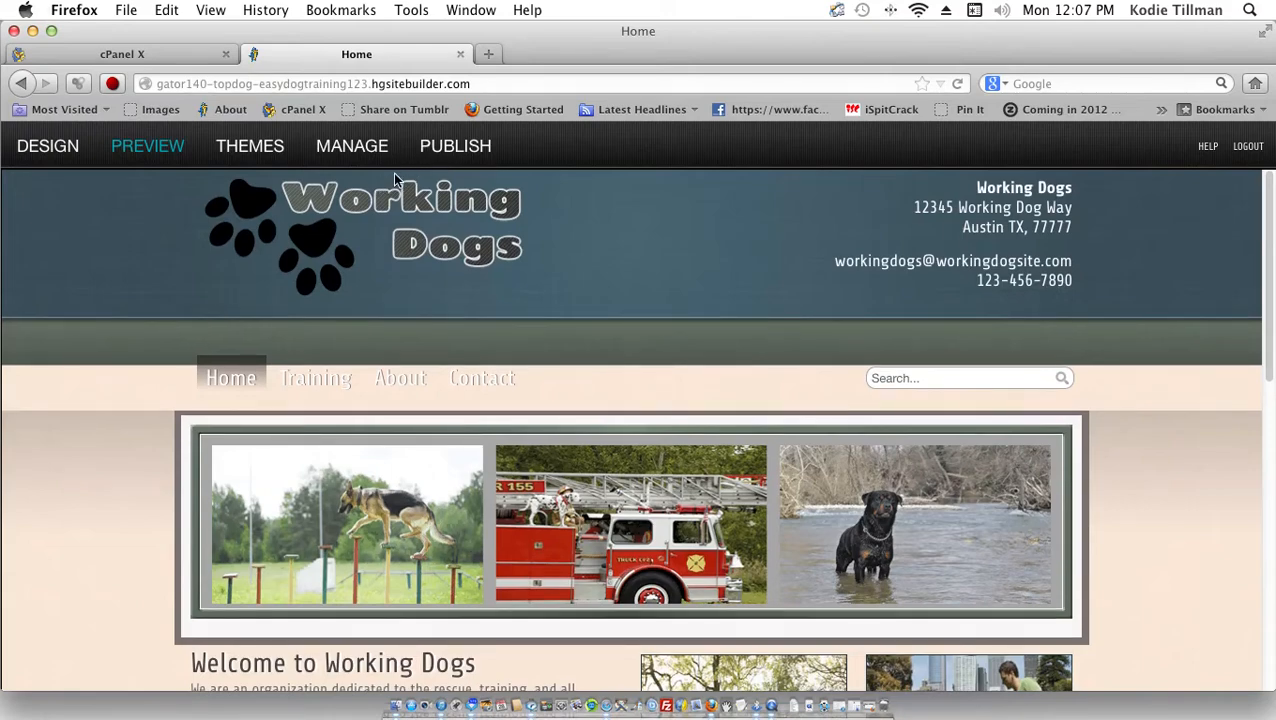
scroll(394, 179, "down", 10)
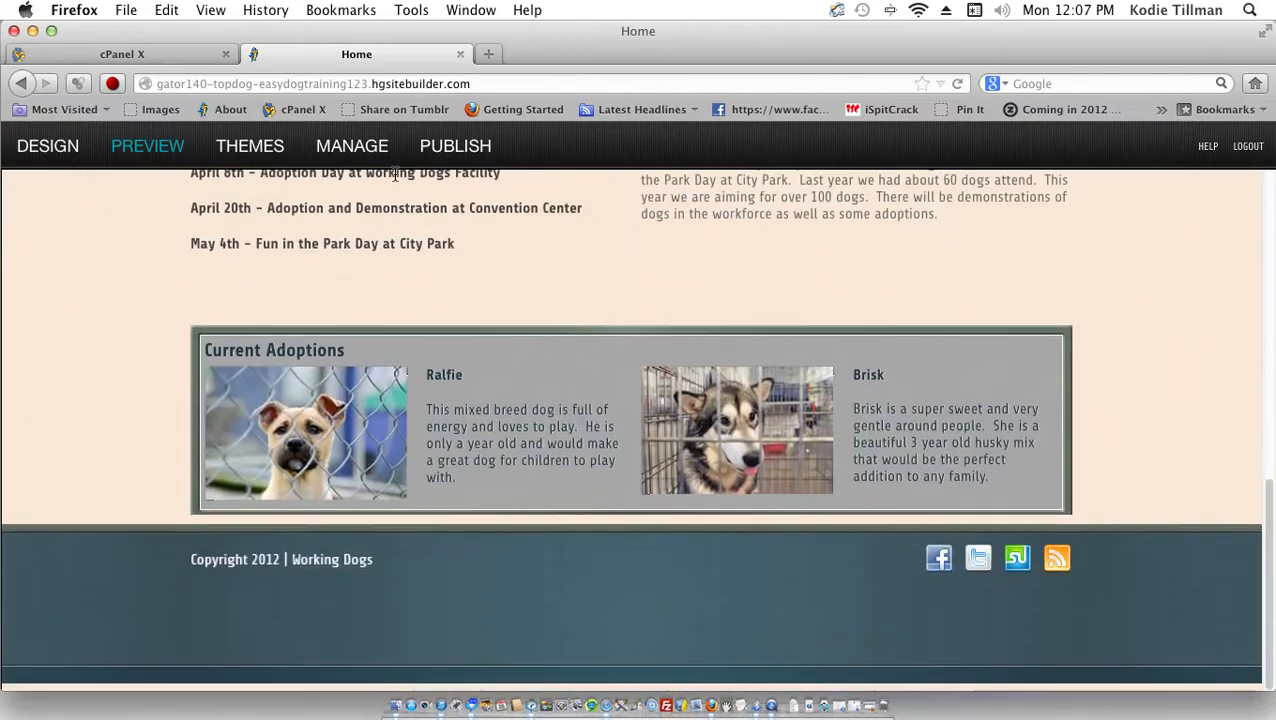
scroll(395, 176, "up", 10)
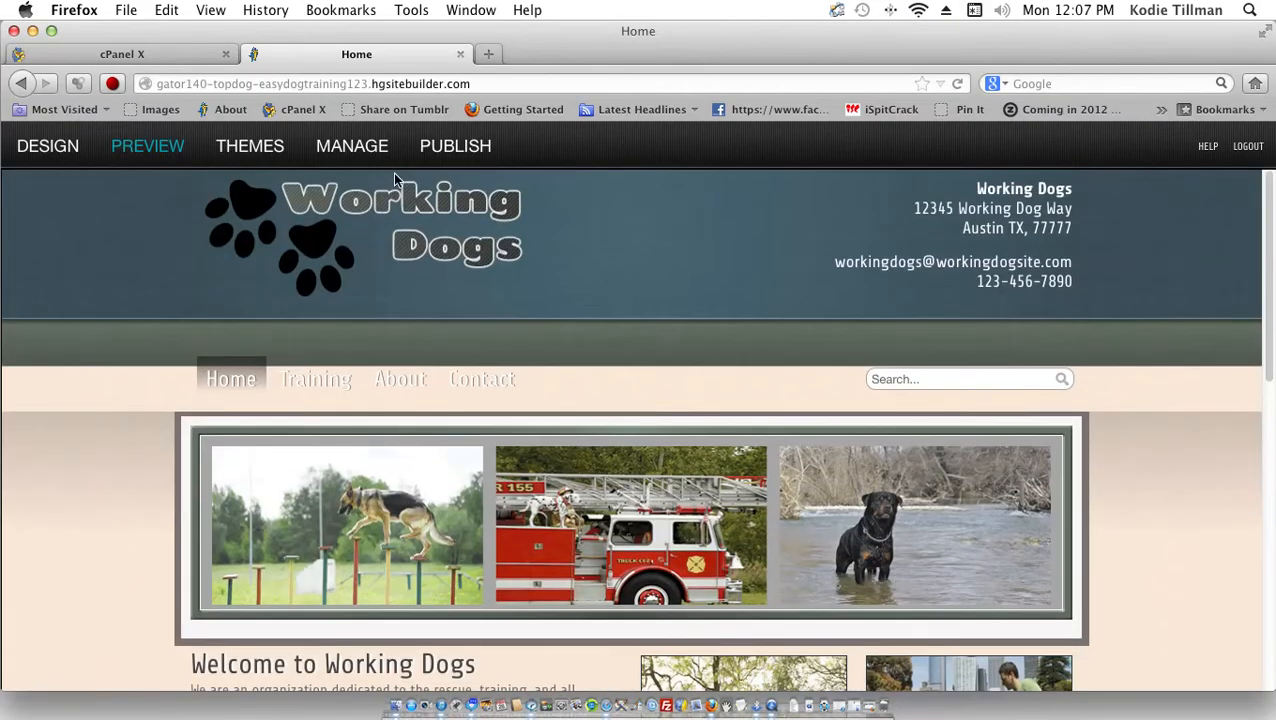
Step: Preview a black textured theme, a dark red-button theme and a wood-textured theme on the site
left_click(265, 150)
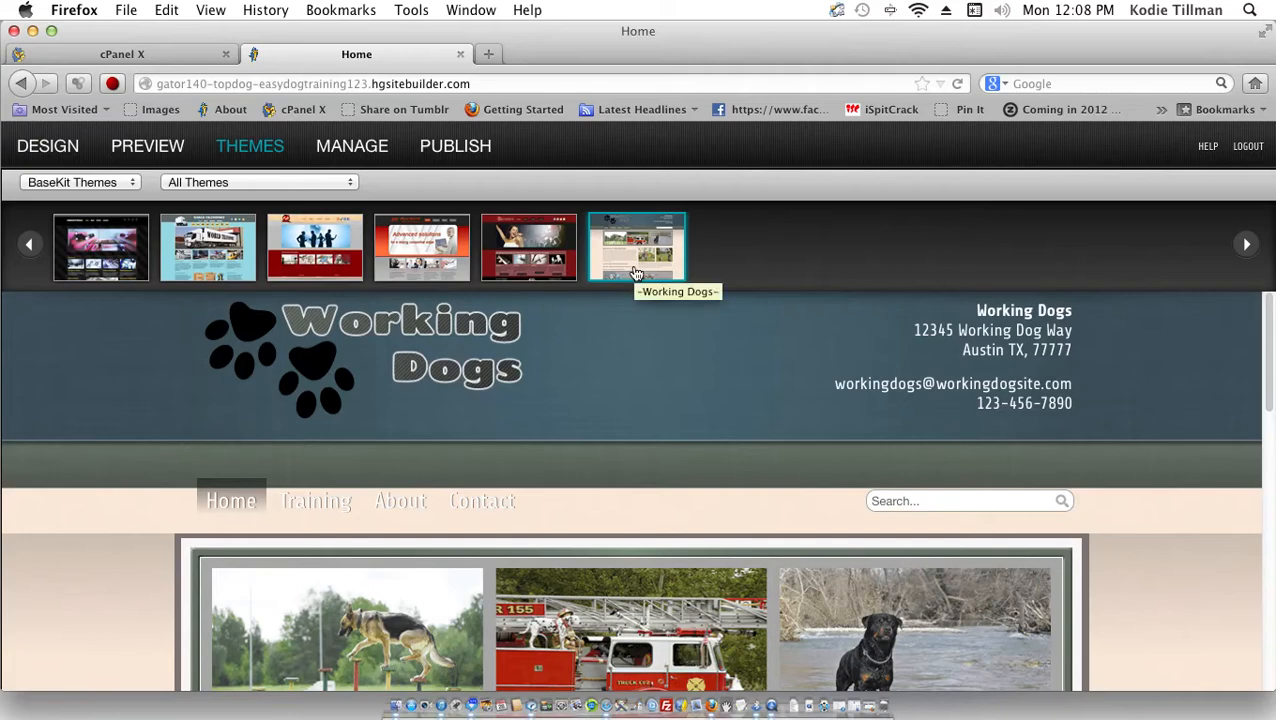
left_click(563, 258)
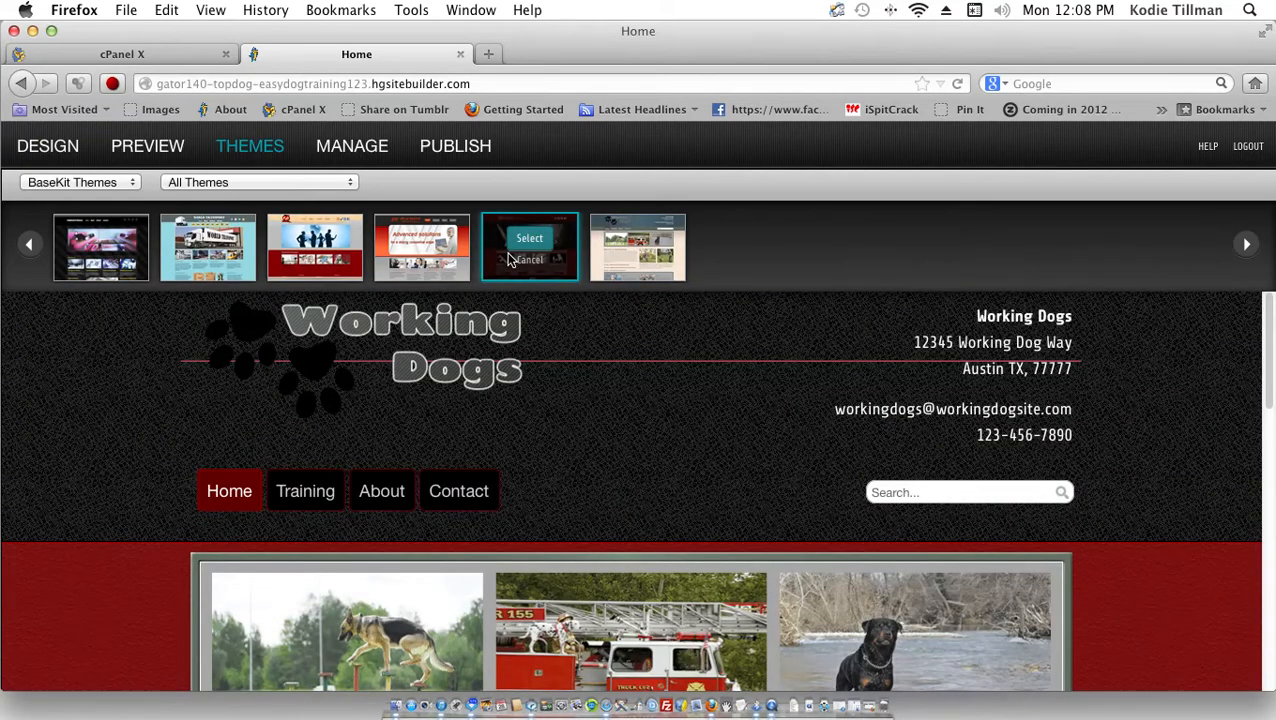
scroll(555, 329, "down", 10)
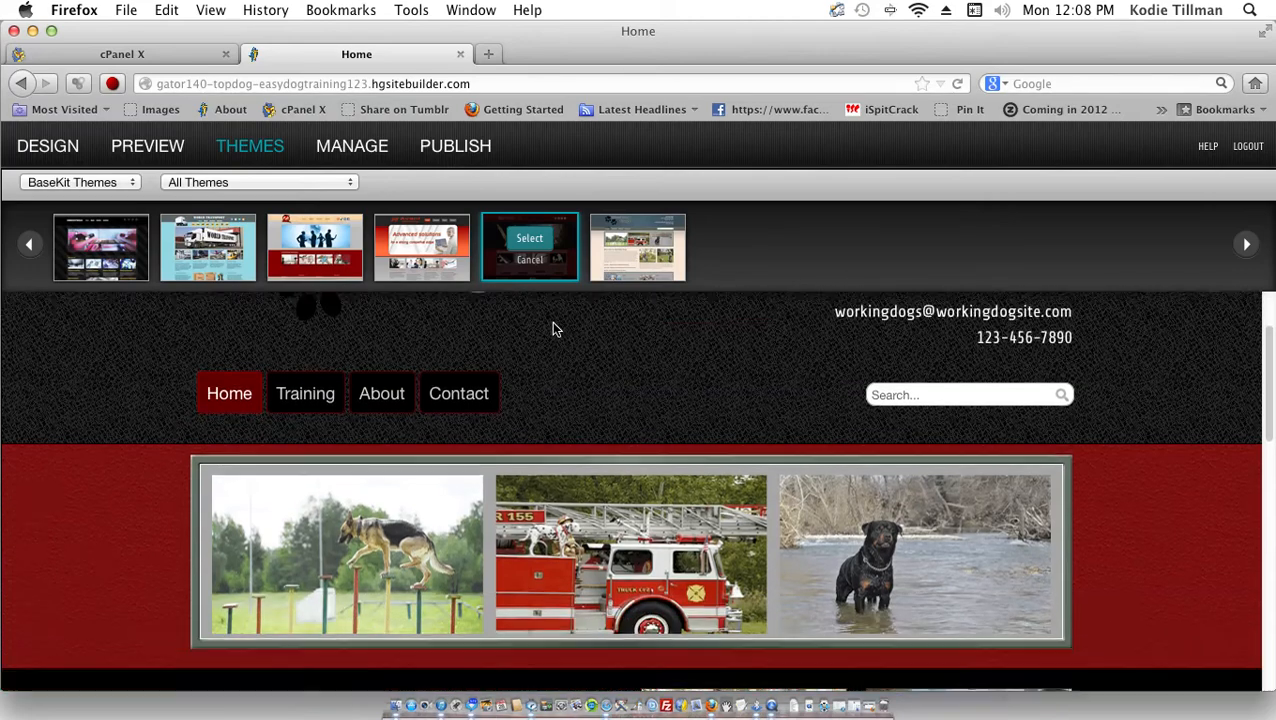
scroll(553, 329, "down", 10)
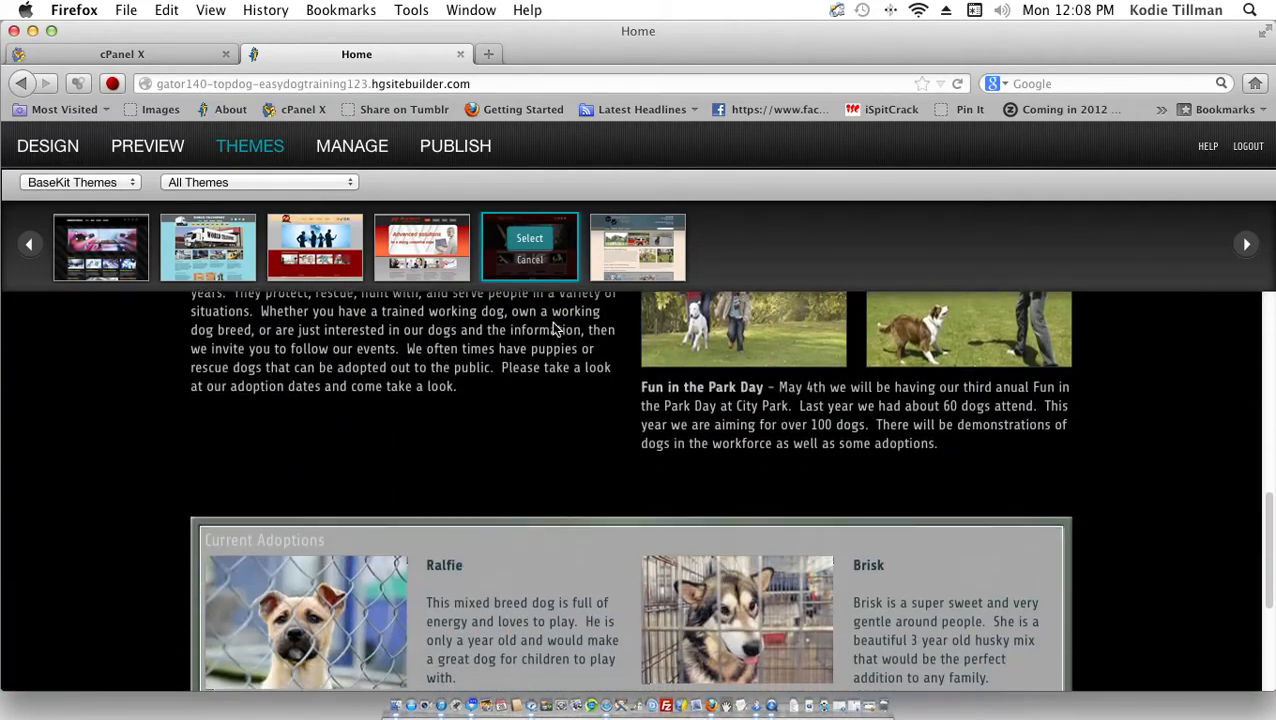
scroll(553, 329, "up", 20)
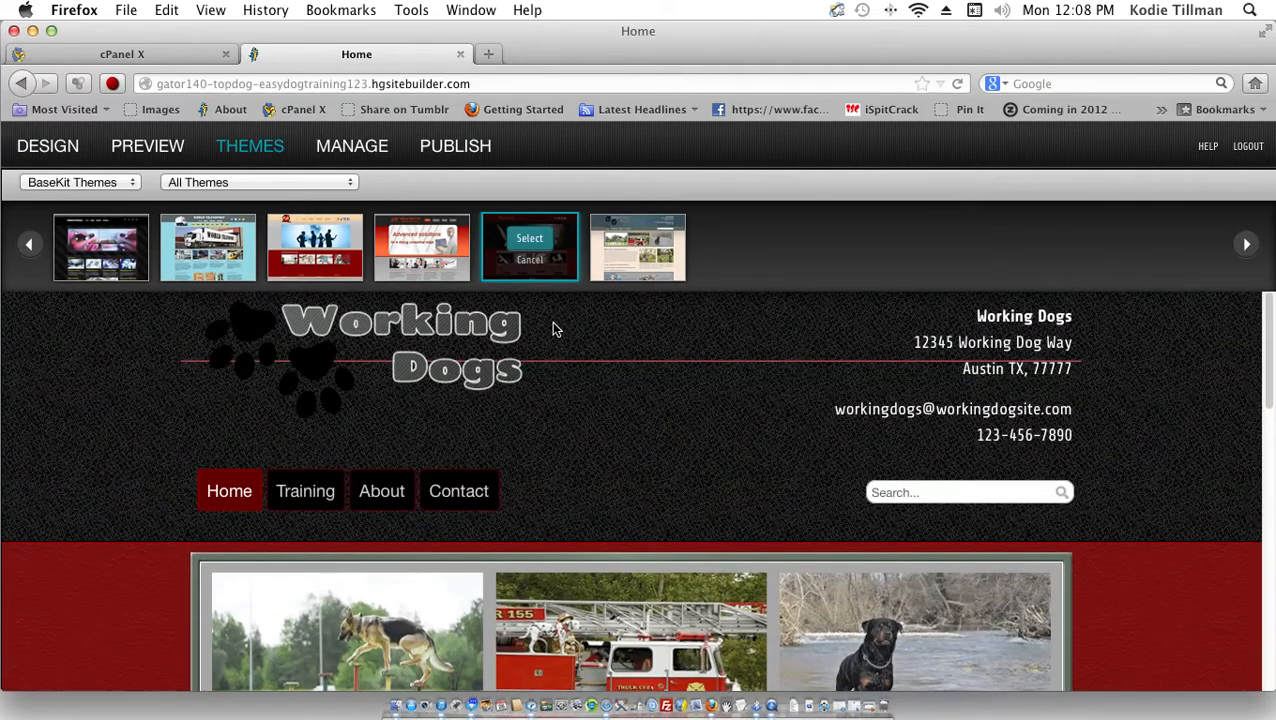
left_click(435, 242)
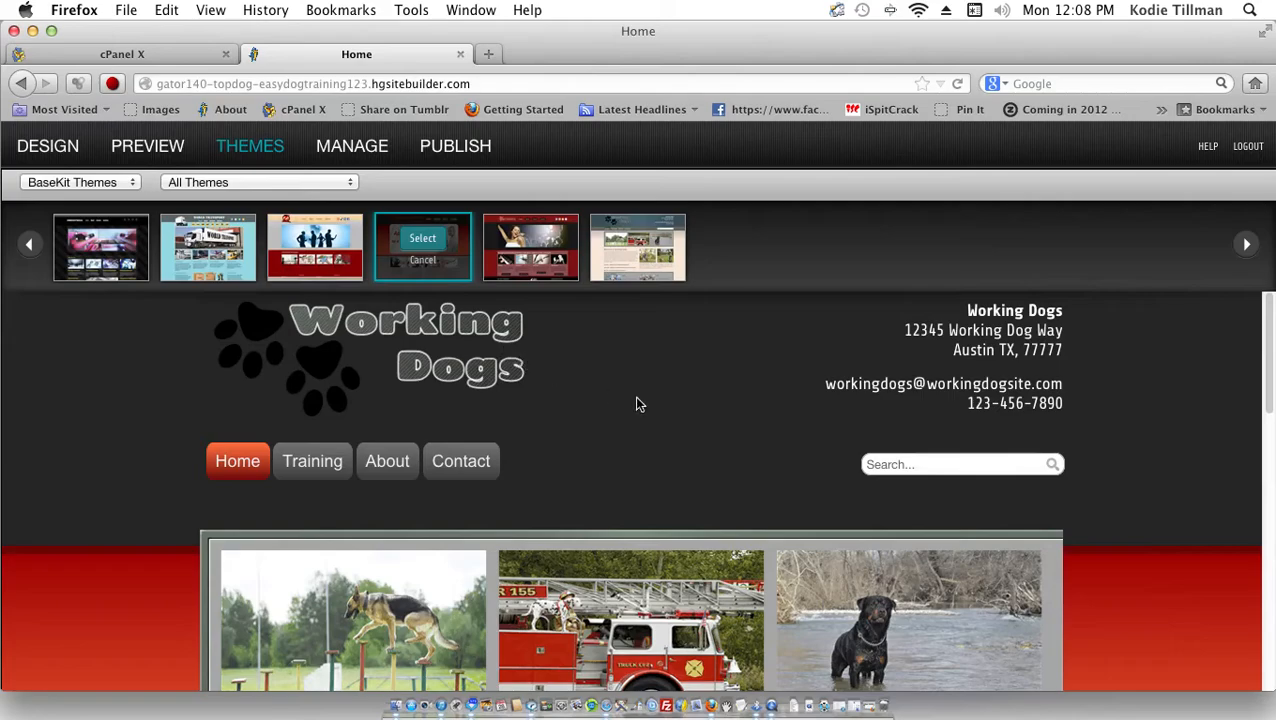
scroll(505, 399, "down", 10)
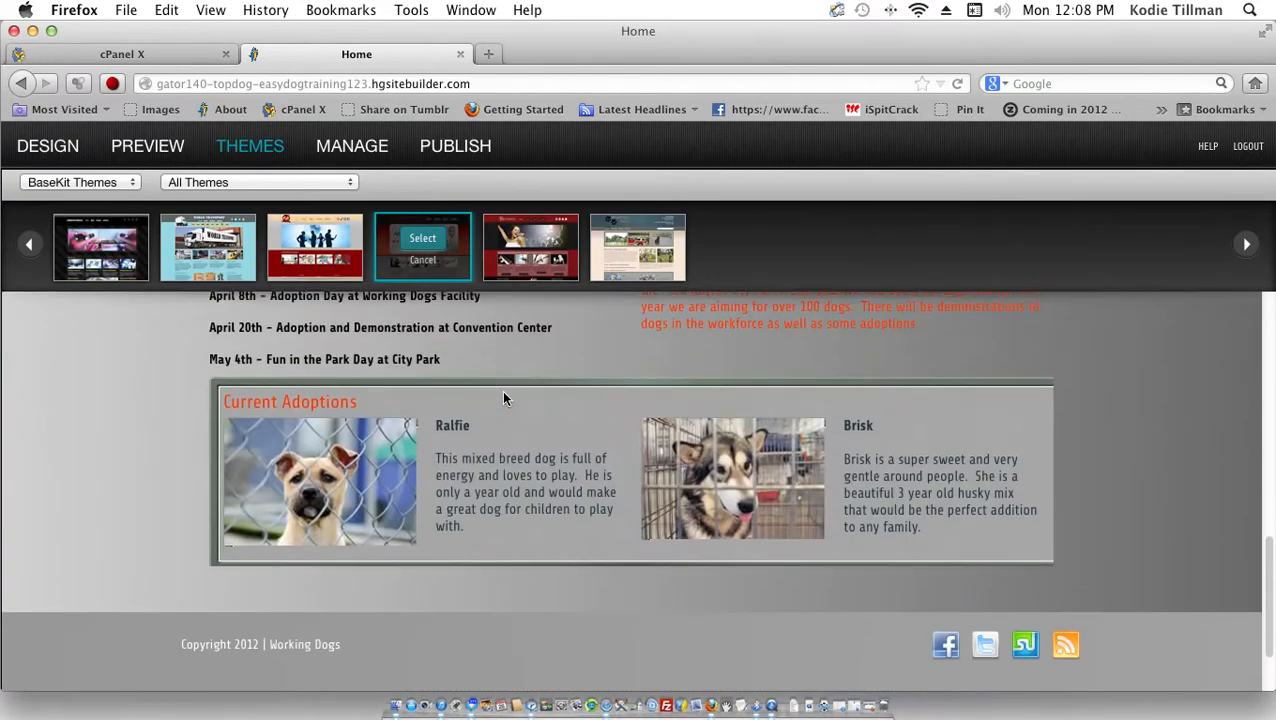
scroll(504, 398, "up", 10)
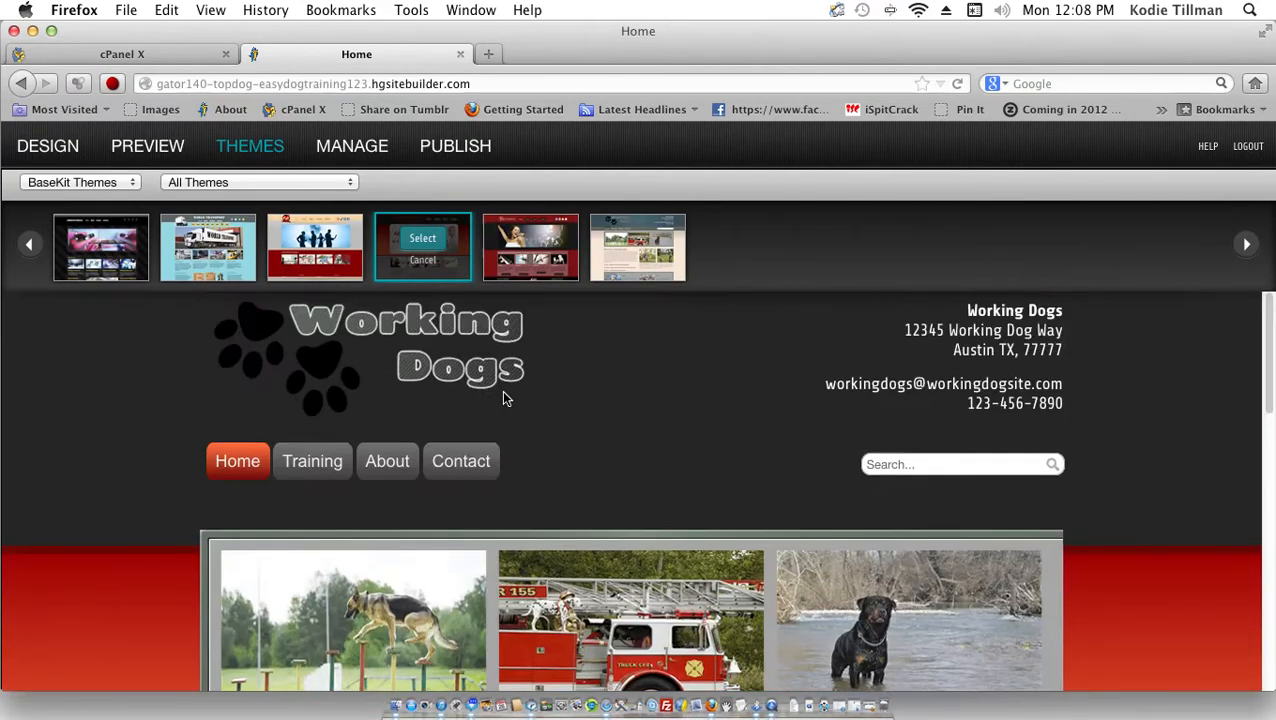
left_click(323, 263)
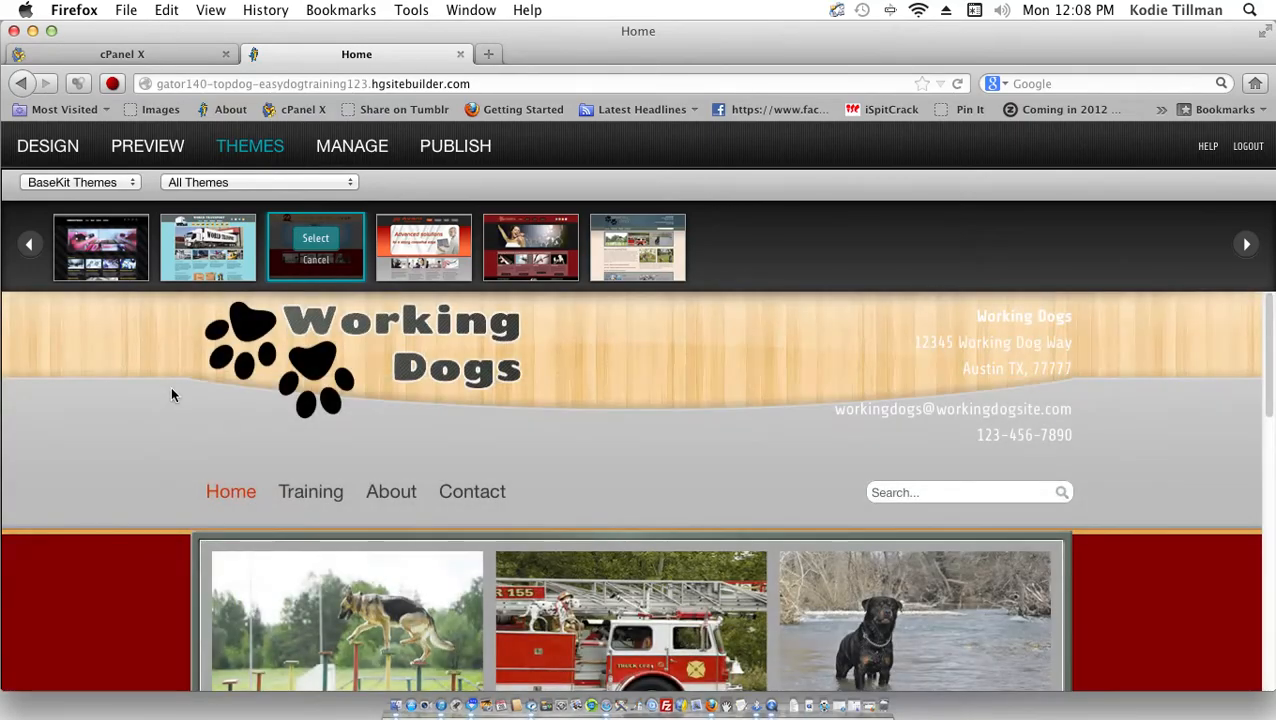
Step: Preview the second, first, then fifth themes, scrolling each to check the layout
scroll(213, 406, "down", 10)
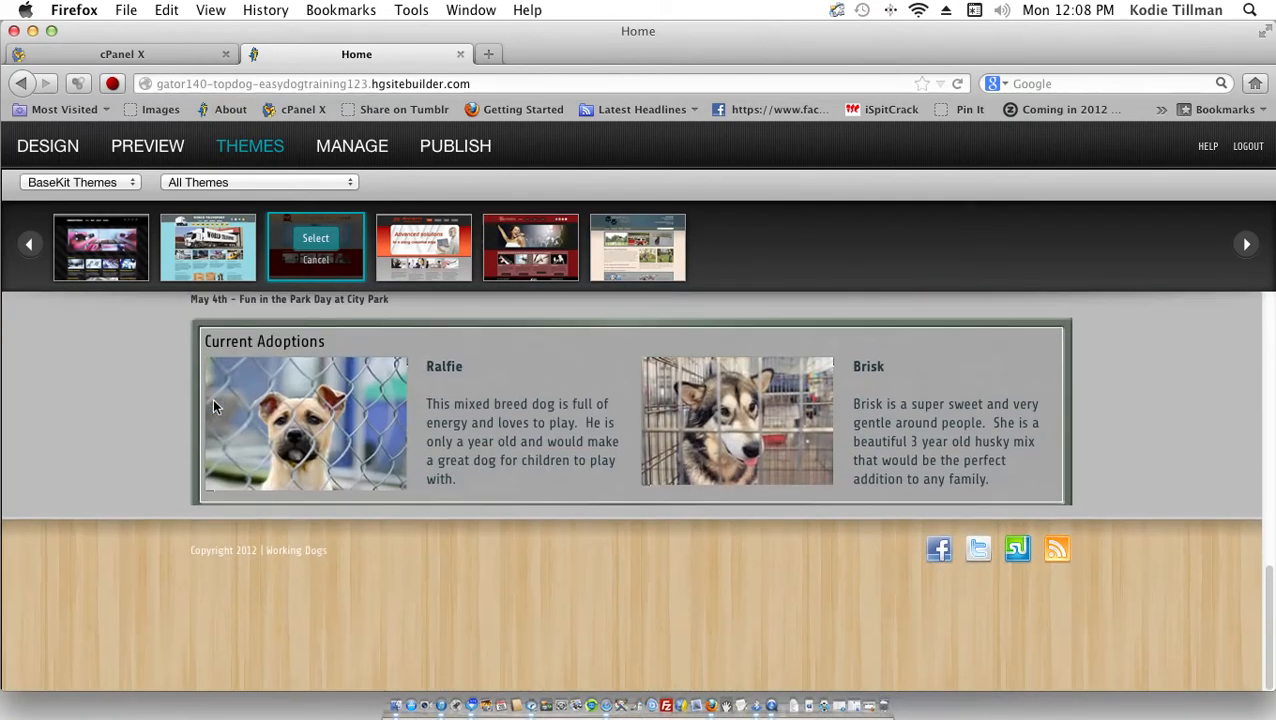
scroll(213, 406, "up", 10)
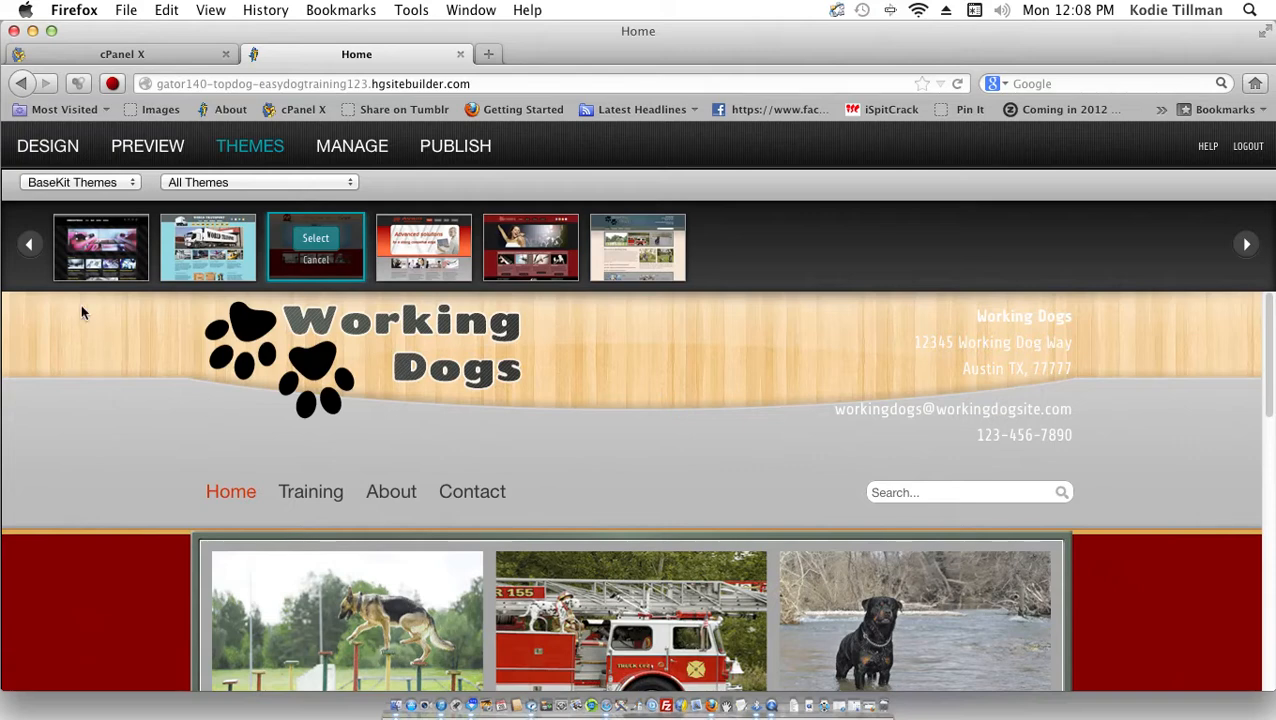
left_click(186, 260)
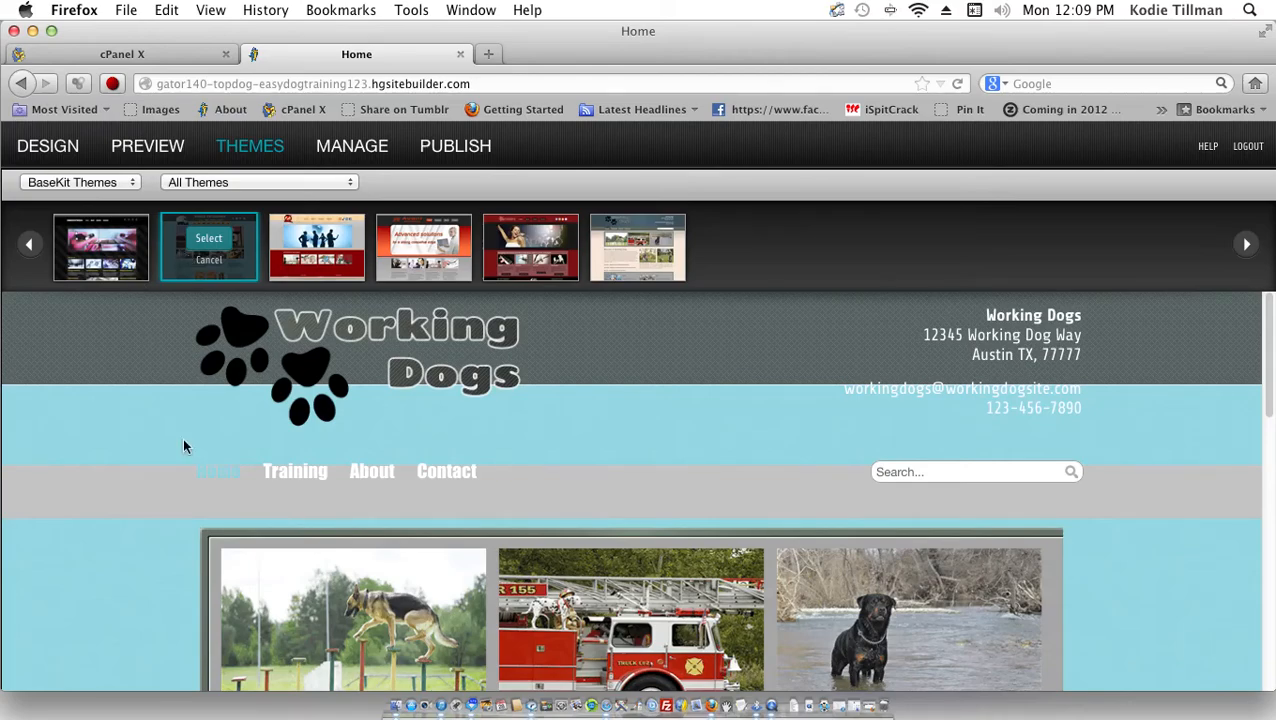
scroll(182, 438, "down", 10)
scroll(182, 448, "up", 12)
left_click(117, 271)
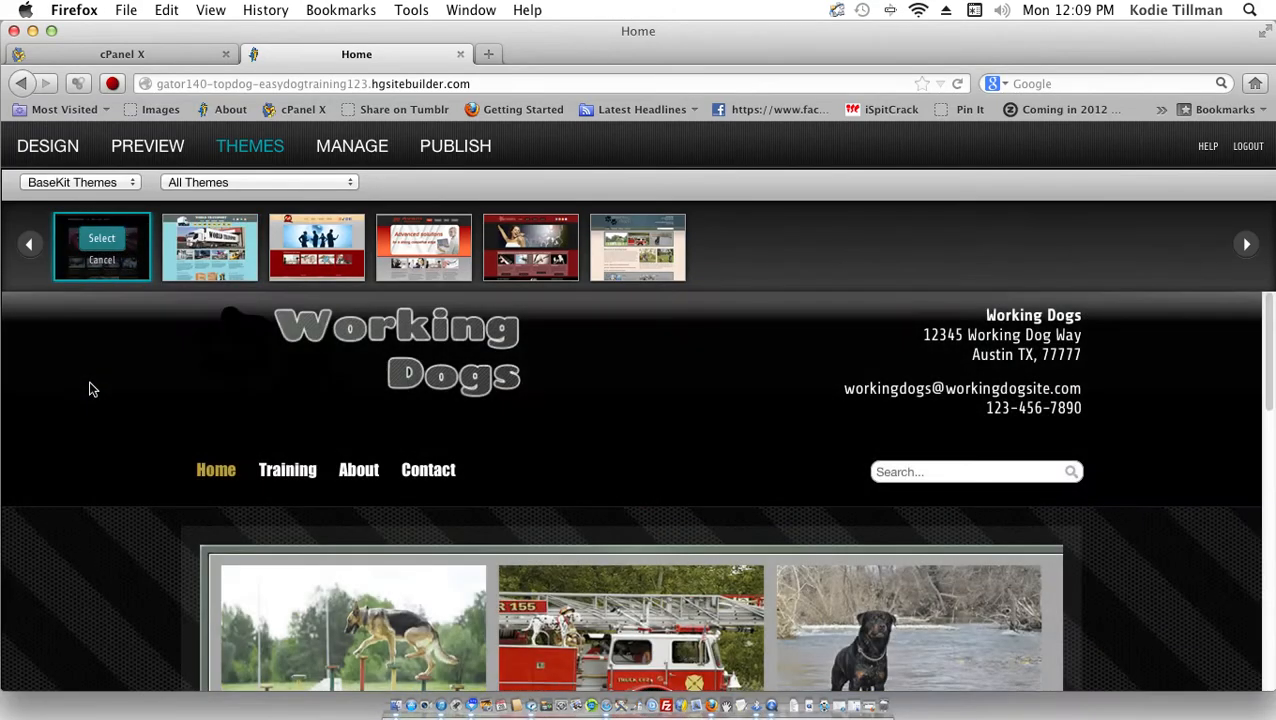
scroll(89, 389, "down", 15)
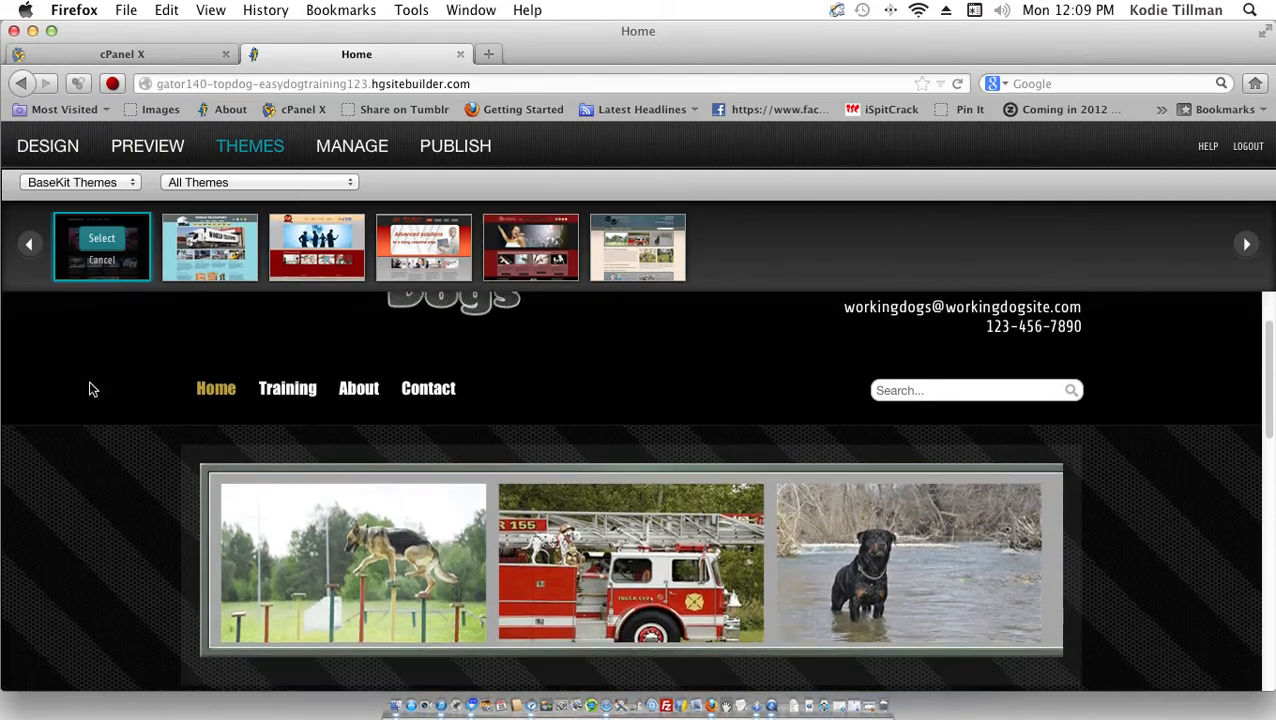
scroll(89, 389, "up", 10)
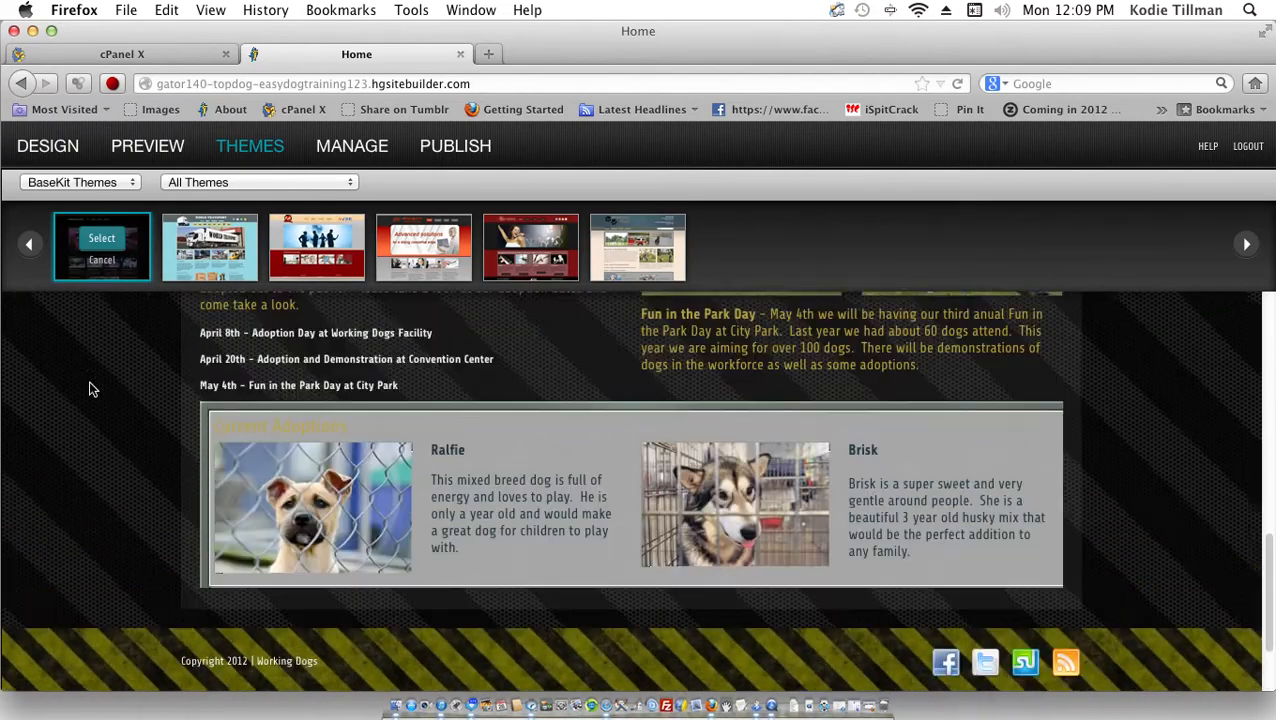
scroll(89, 389, "up", 3)
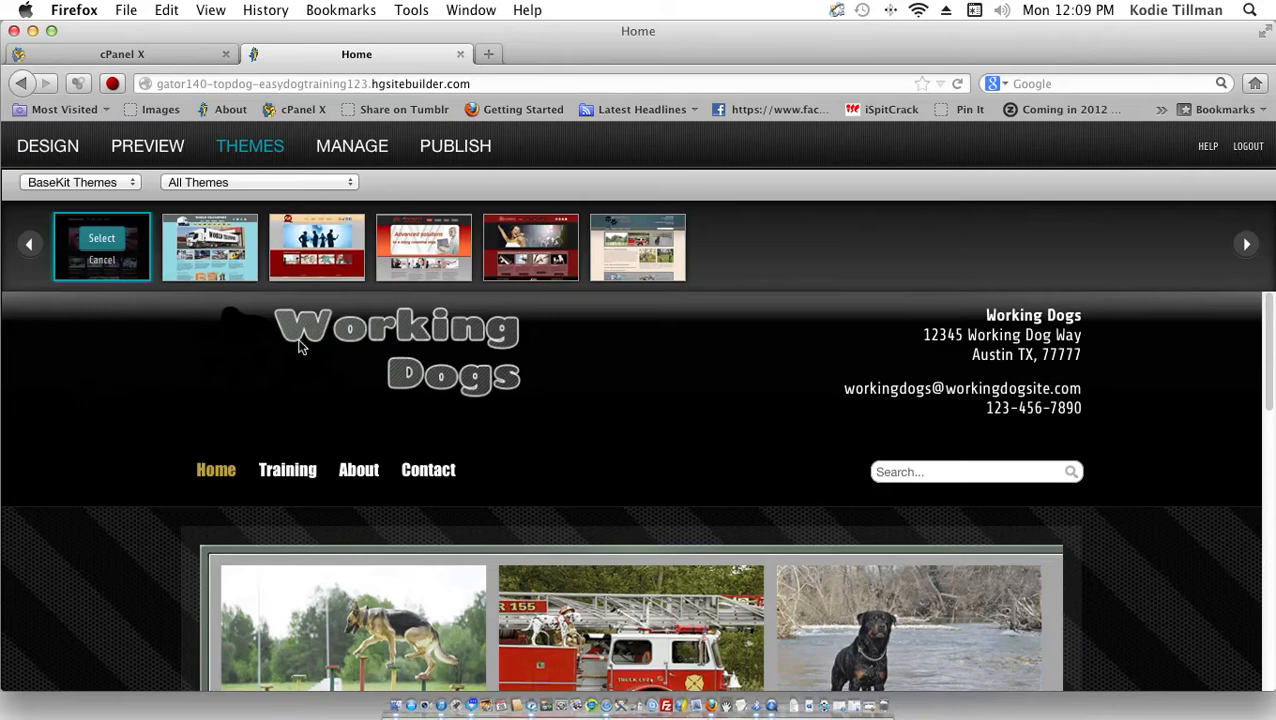
left_click(533, 276)
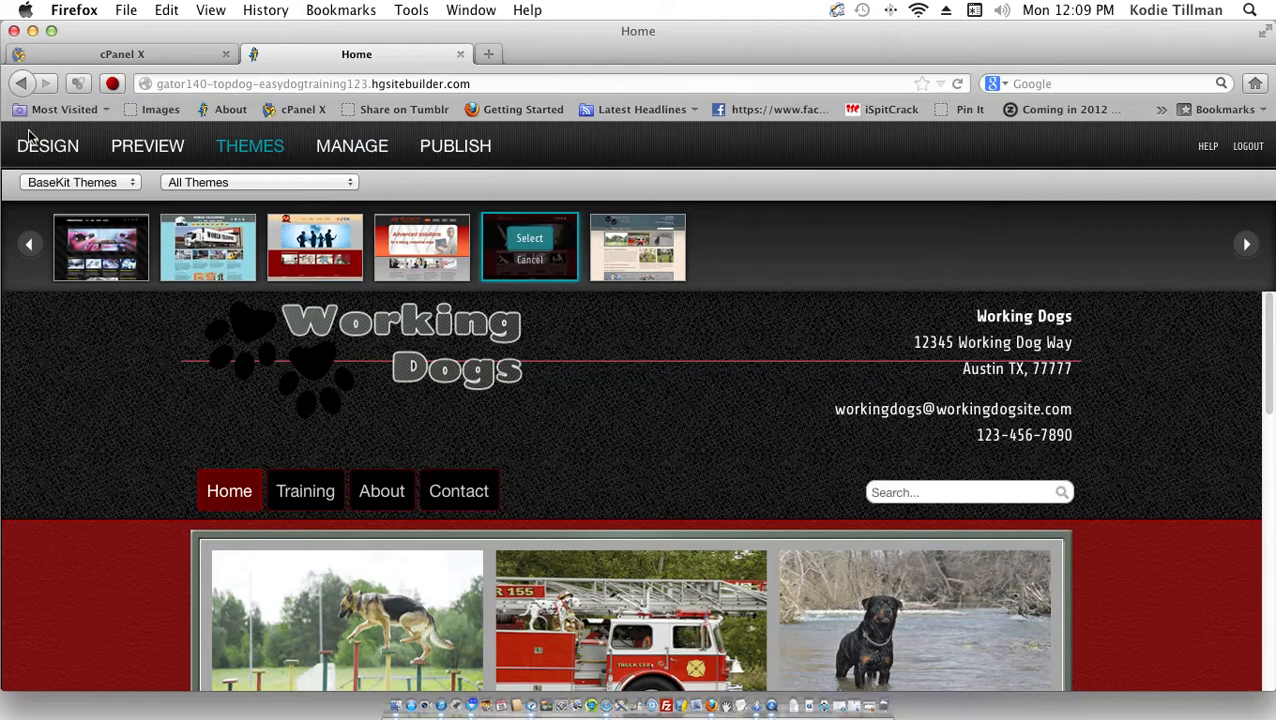
Step: Look over the Ecommerce payment settings and the Comments settings under Manage
left_click(356, 160)
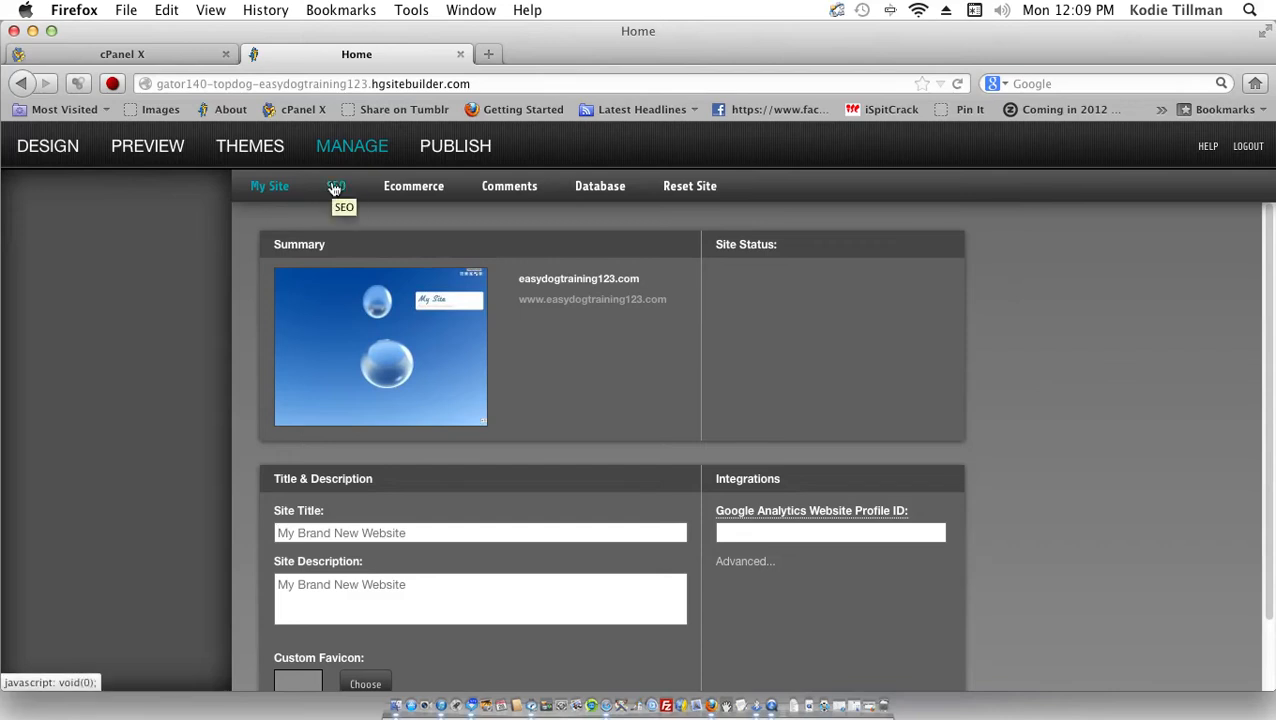
left_click(412, 187)
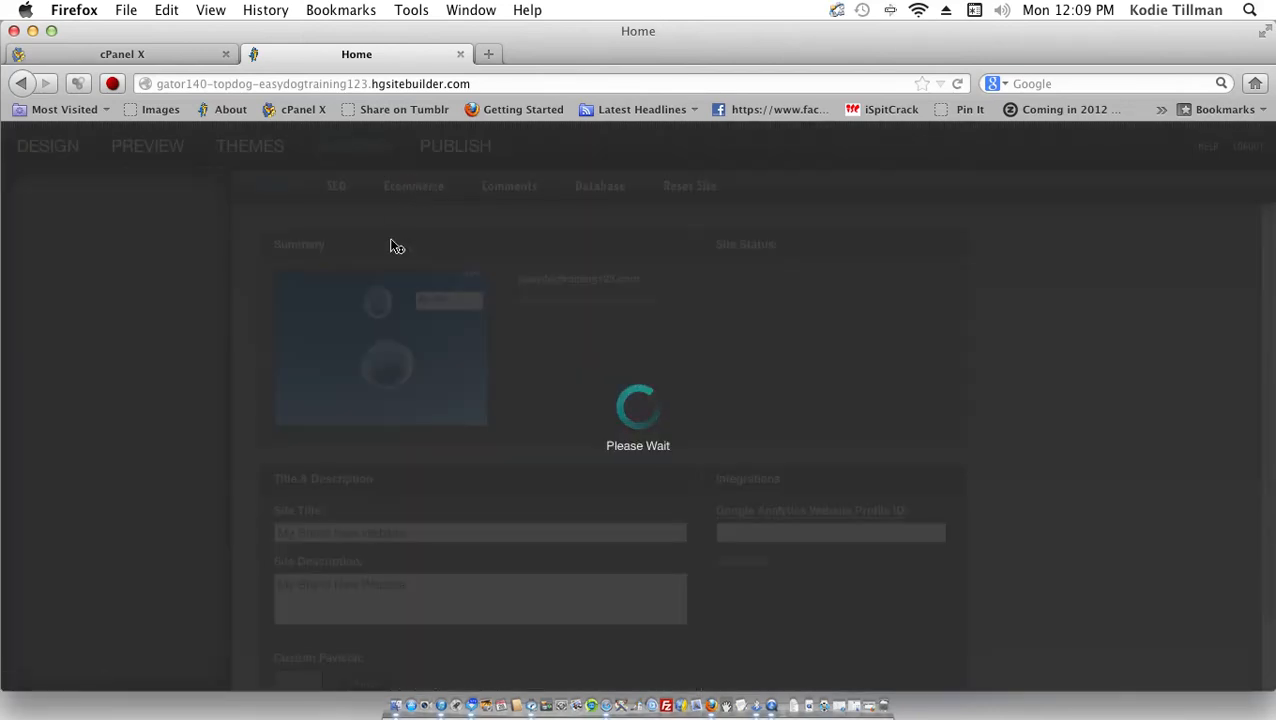
scroll(402, 355, "down", 3)
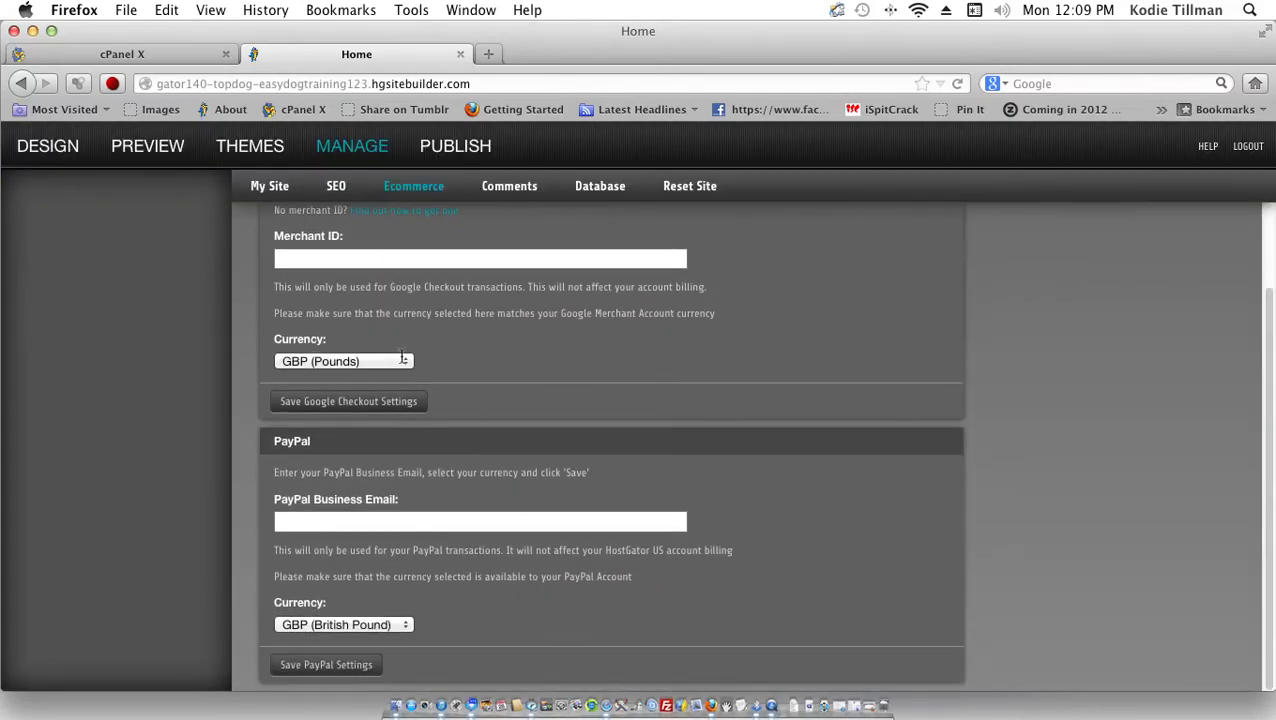
scroll(402, 355, "up", 3)
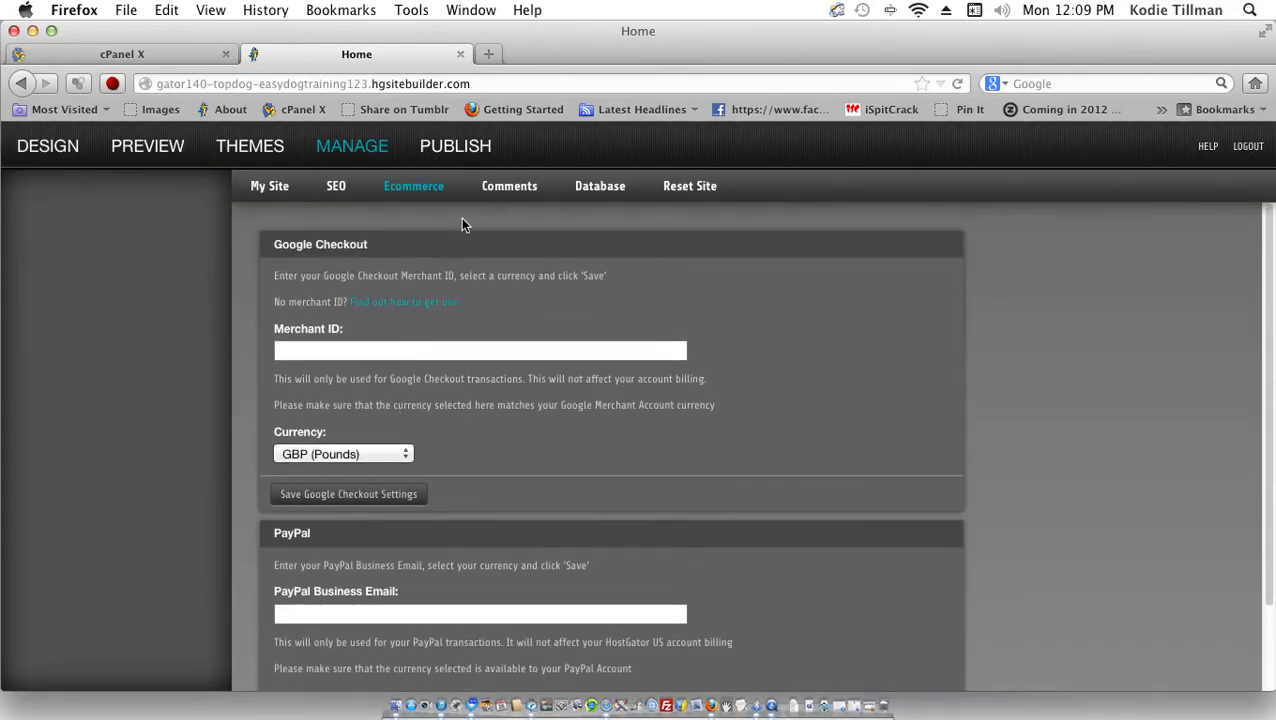
left_click(512, 187)
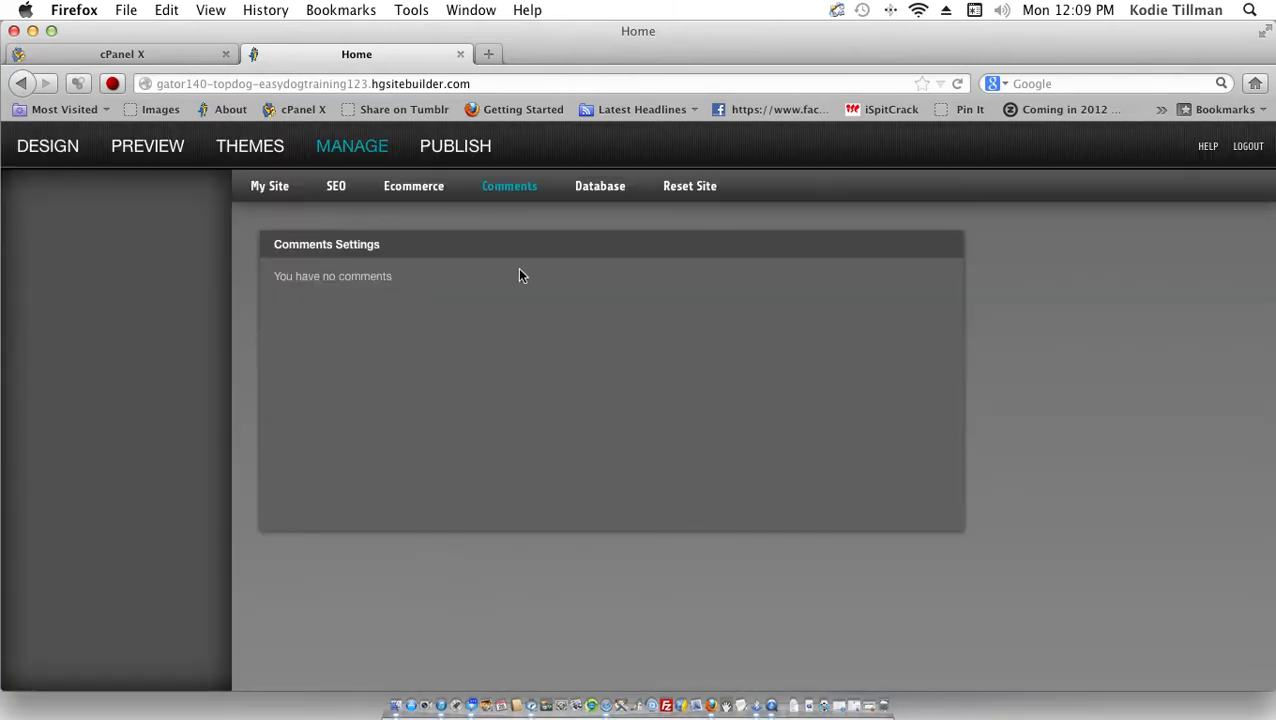
Step: Check the Database list without choosing one, then view the Reset Site warning
left_click(606, 194)
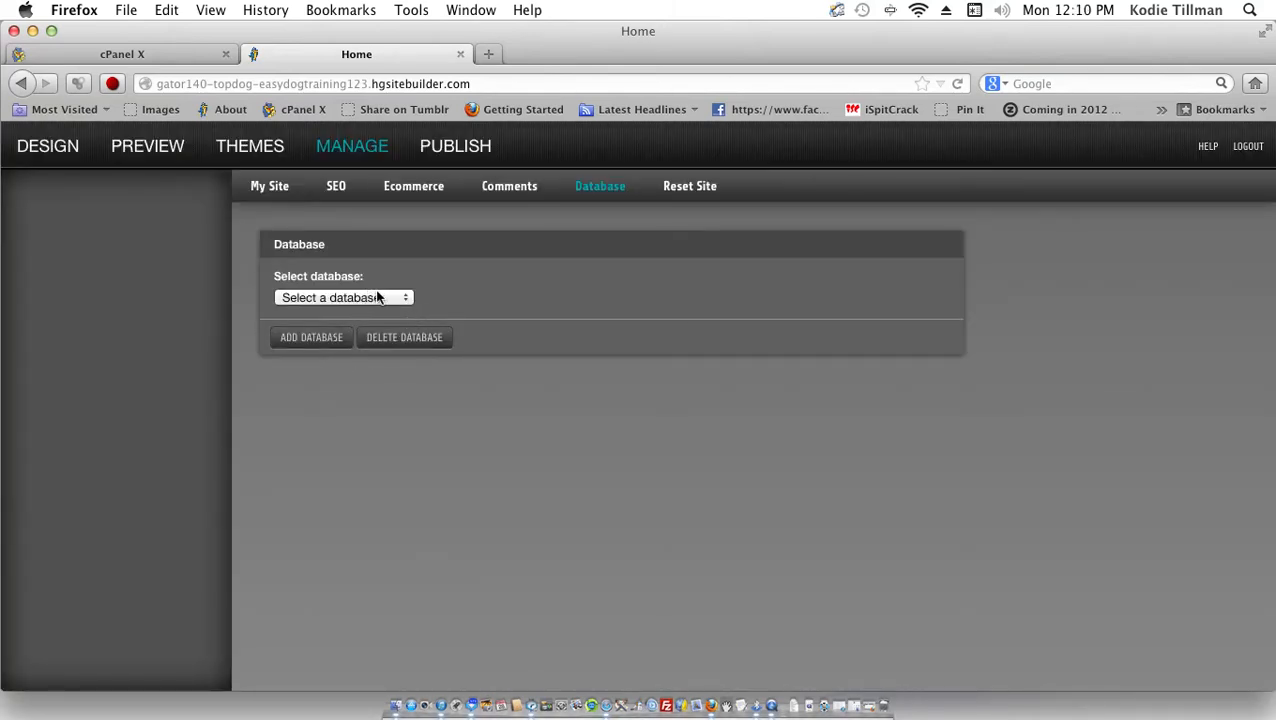
left_click(390, 297)
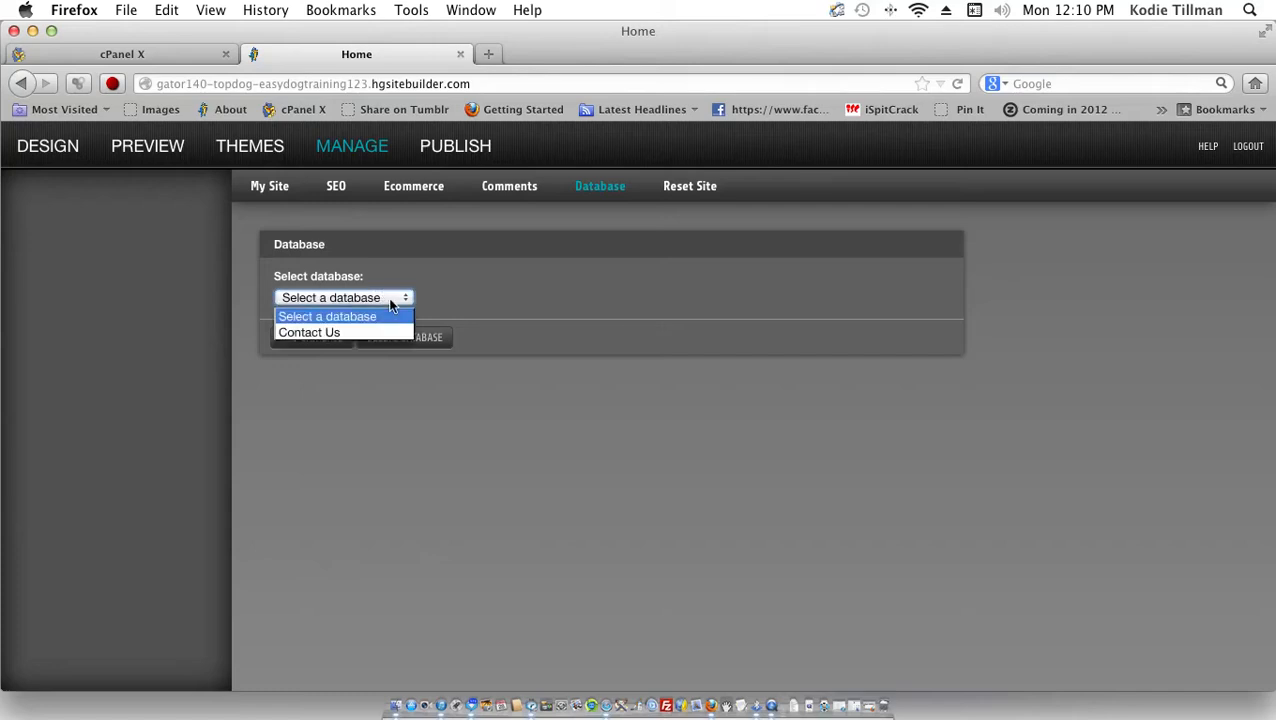
left_click(391, 304)
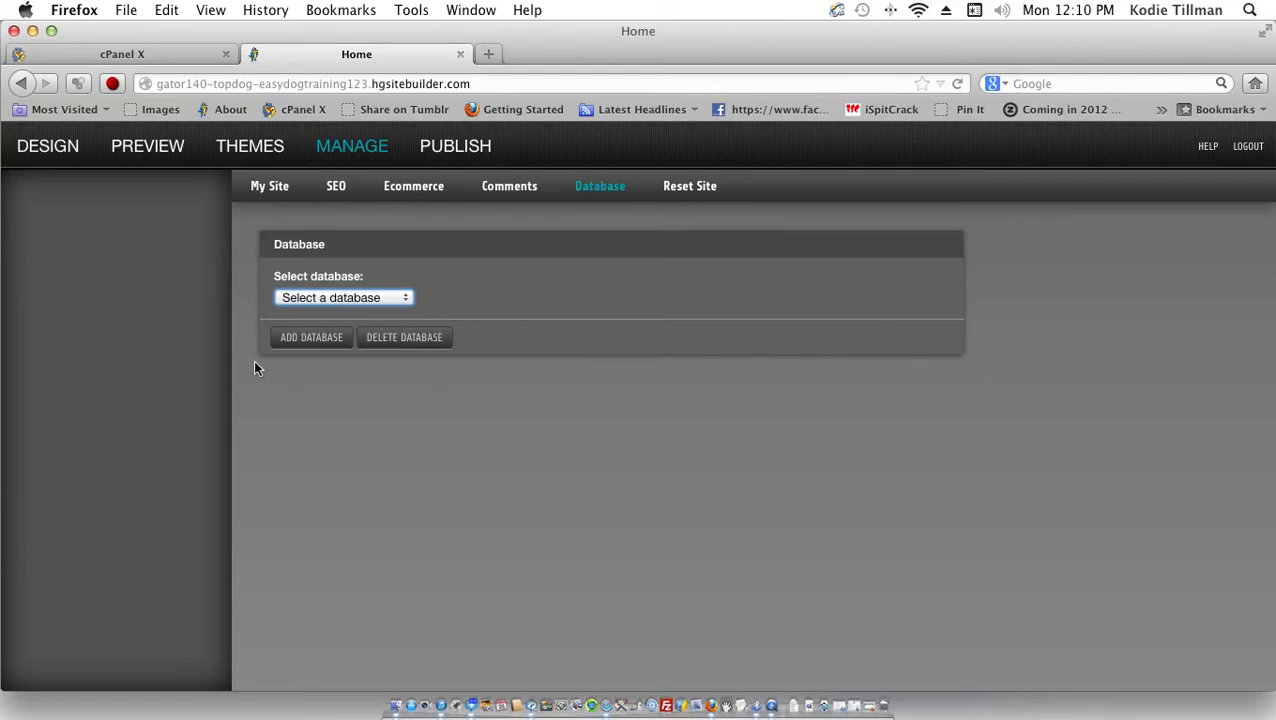
left_click(694, 191)
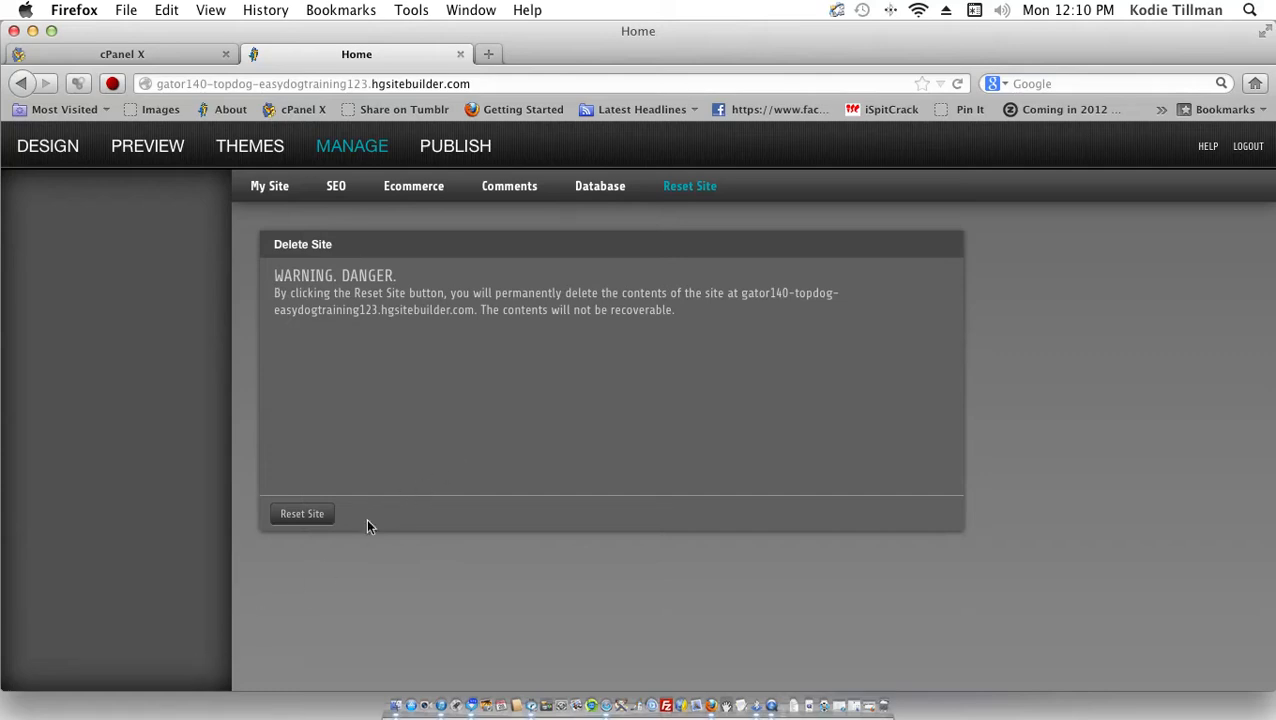
left_click(456, 150)
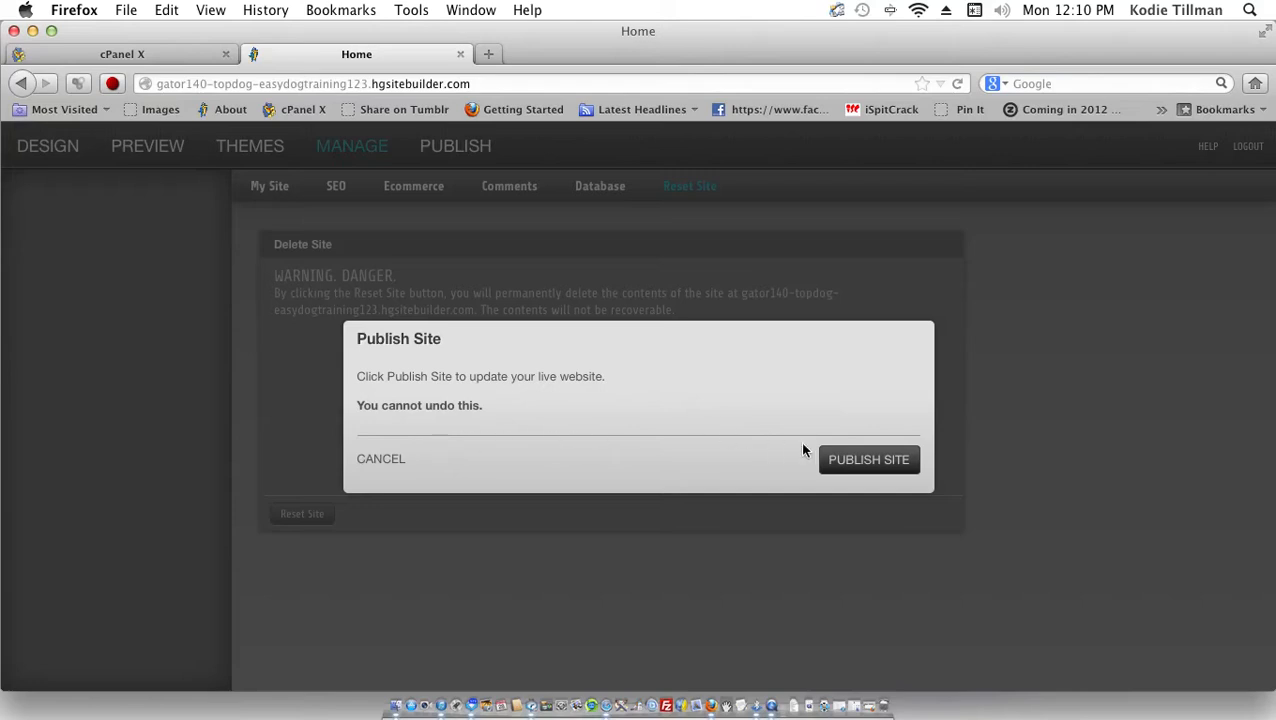
left_click(374, 466)
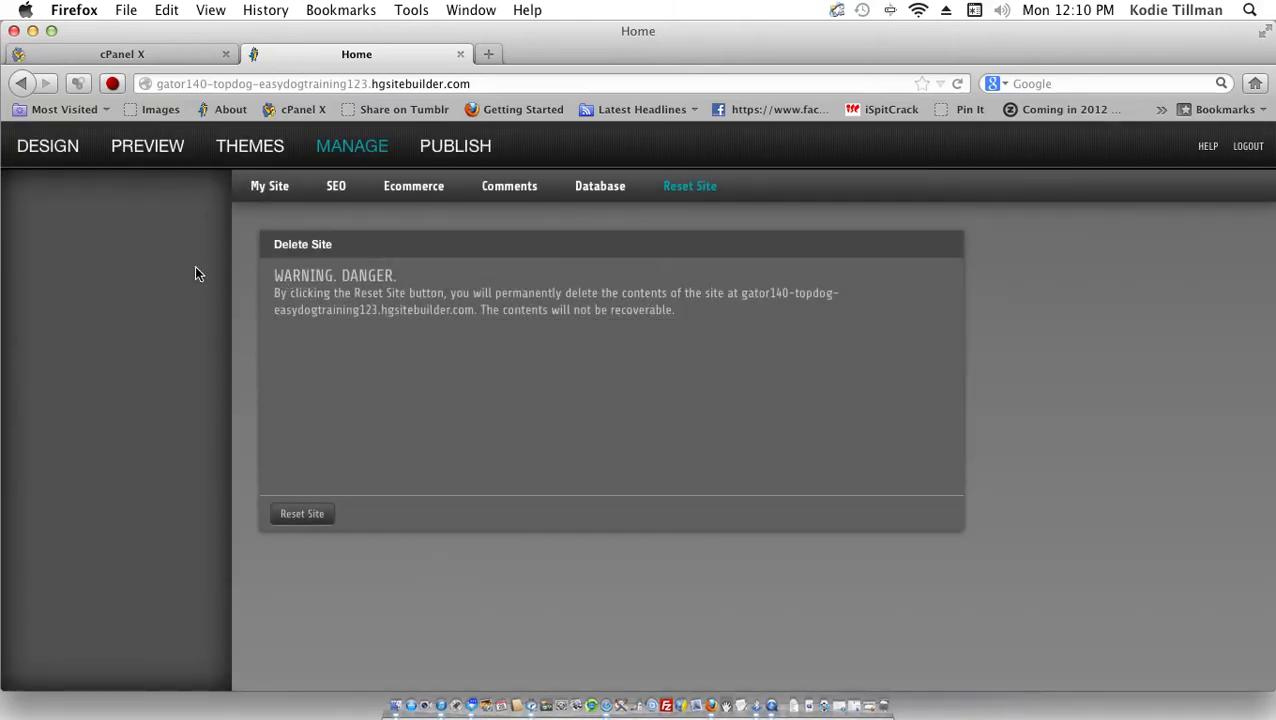
left_click(43, 148)
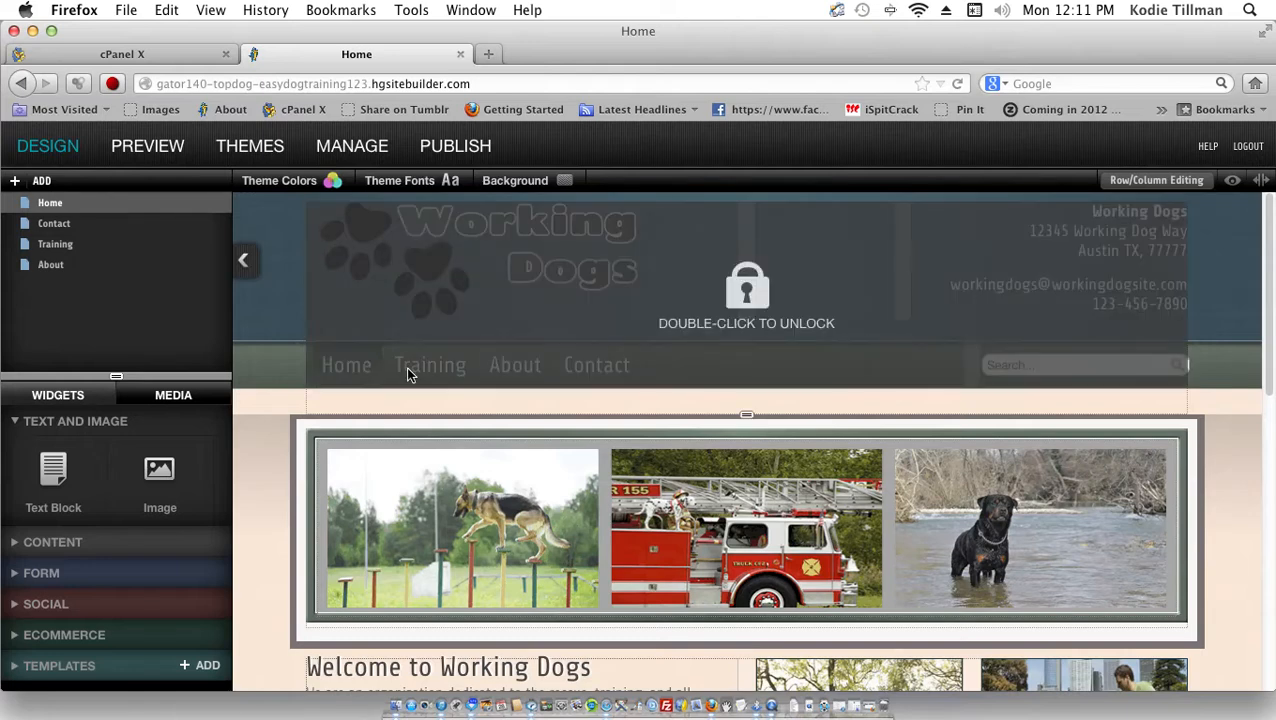
Step: Open the Contact page and scroll over its Washington map and Contact Us form
left_click(58, 224)
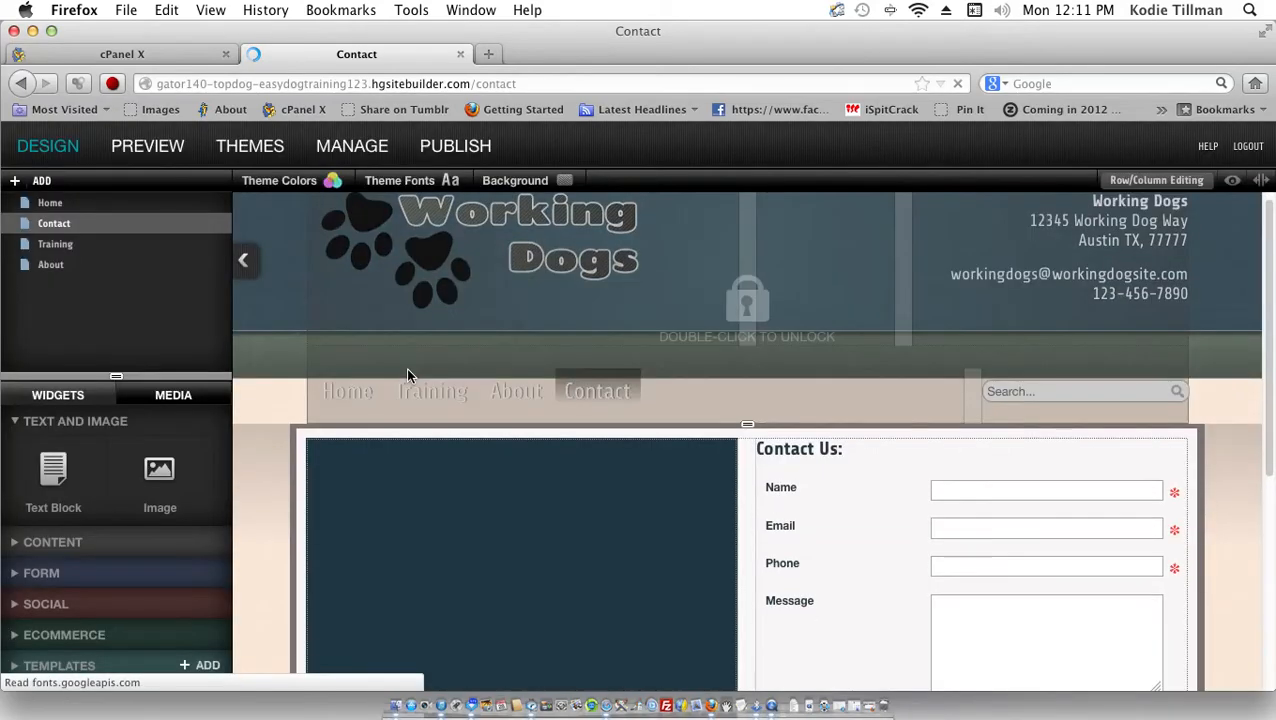
scroll(407, 375, "down", 3)
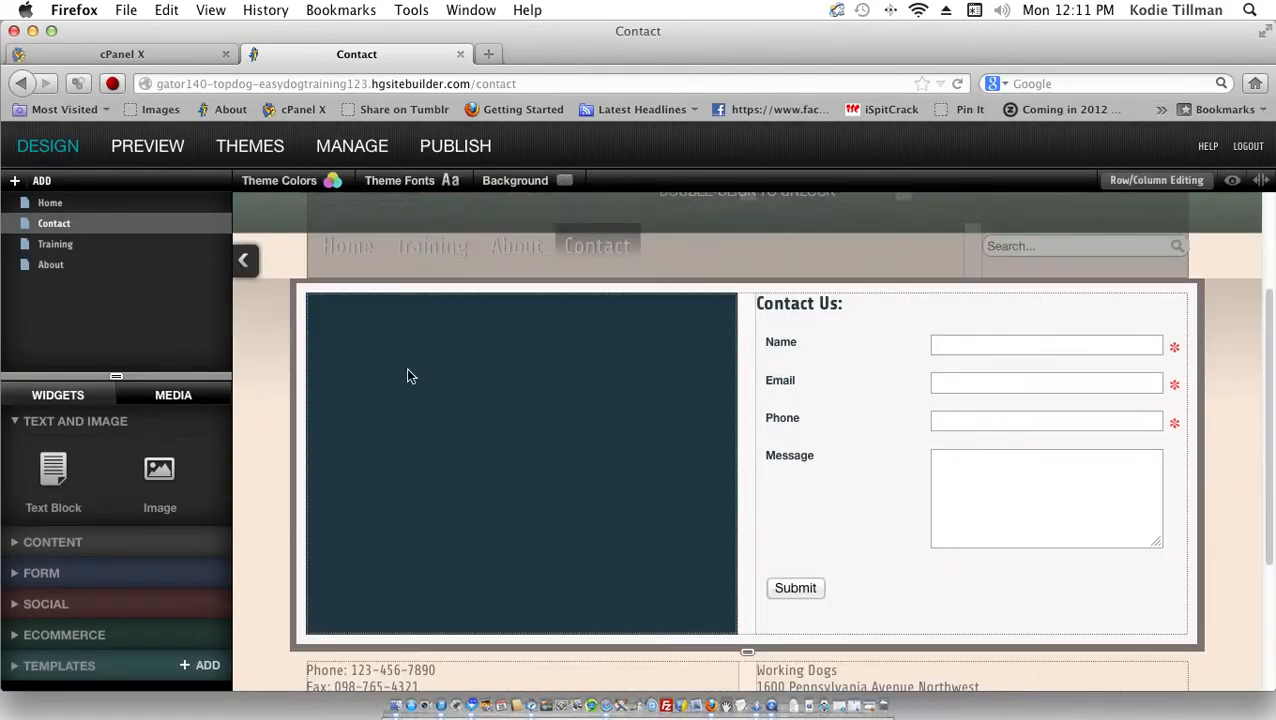
scroll(407, 375, "down", 3)
scroll(407, 375, "up", 5)
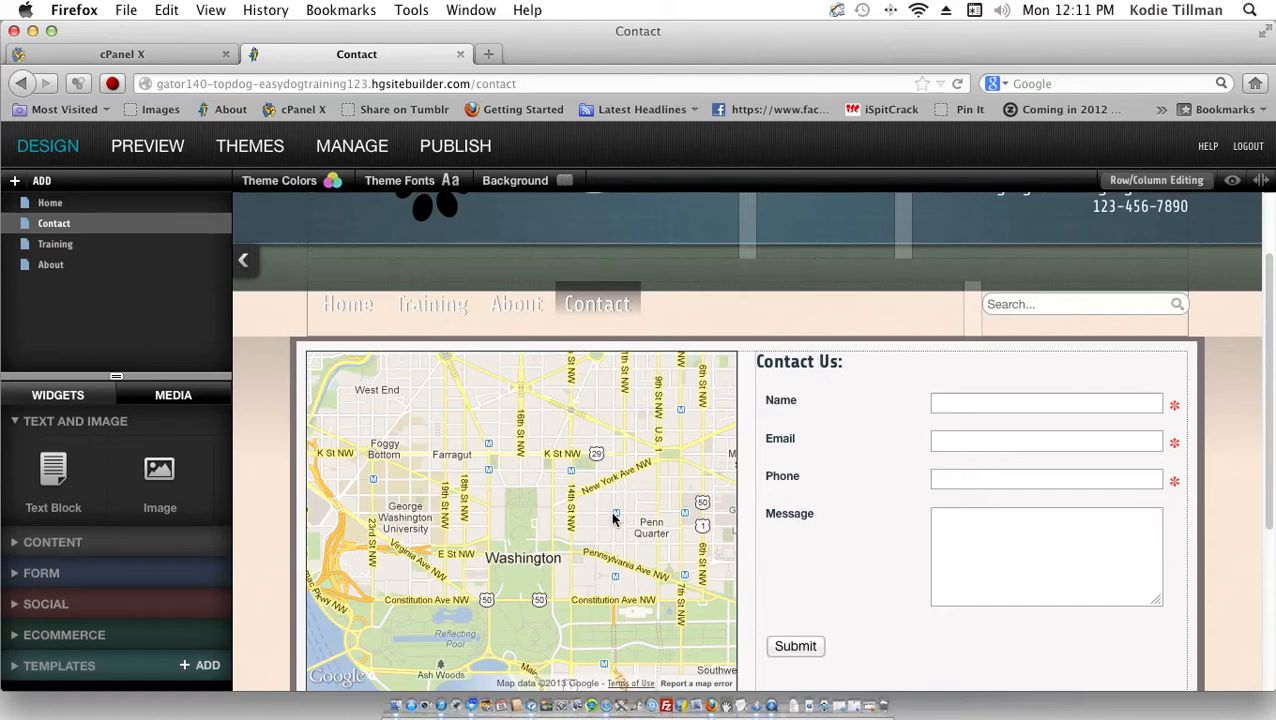
scroll(614, 519, "down", 3)
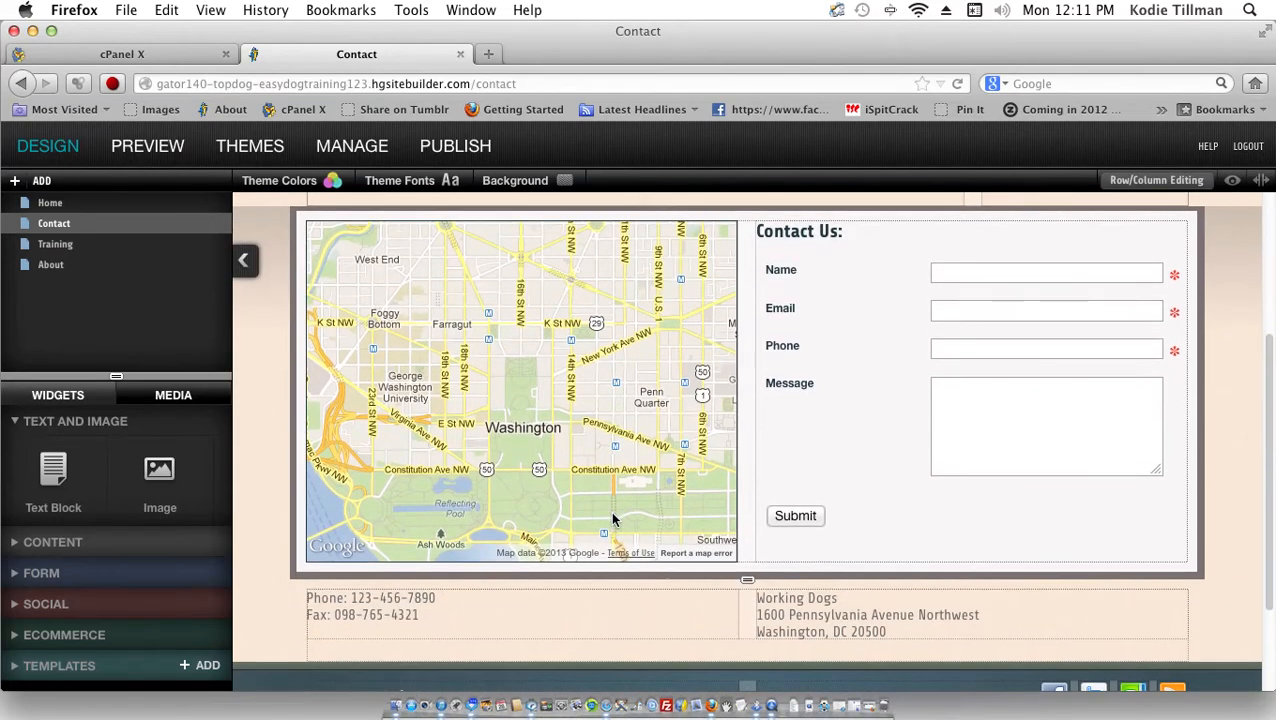
scroll(614, 519, "down", 3)
scroll(614, 519, "up", 4)
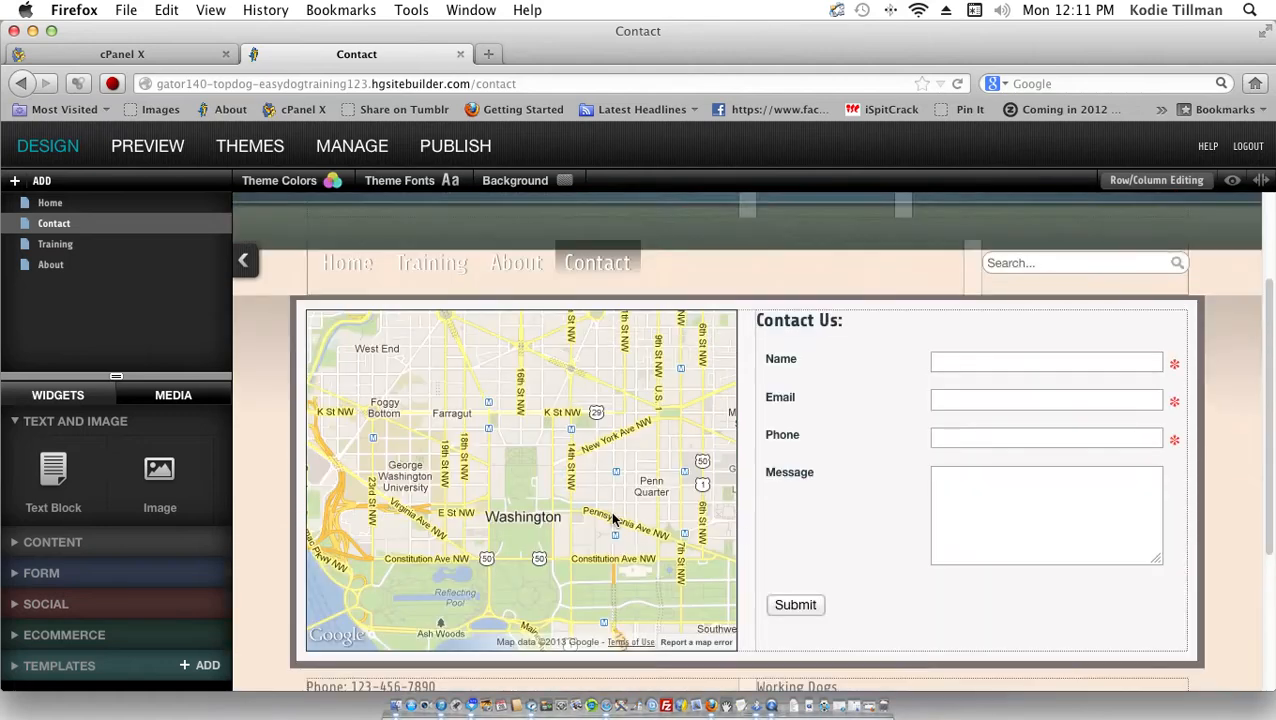
scroll(614, 519, "up", 3)
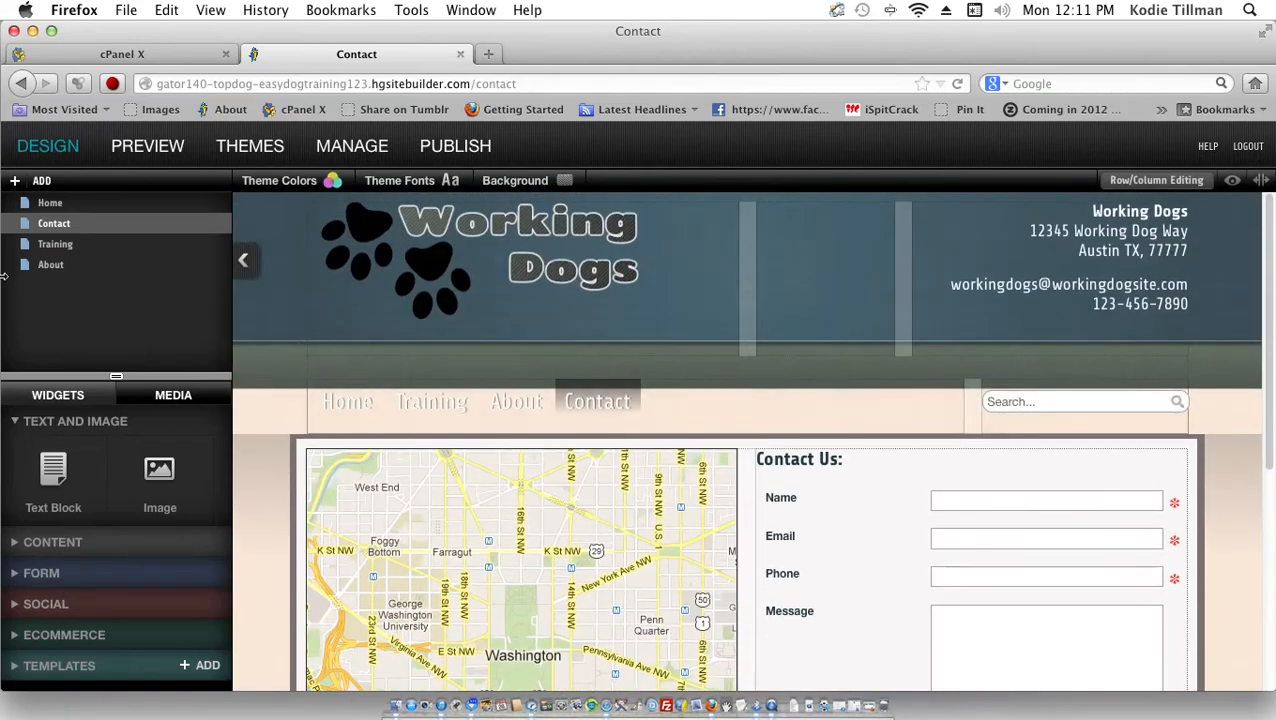
left_click(70, 245)
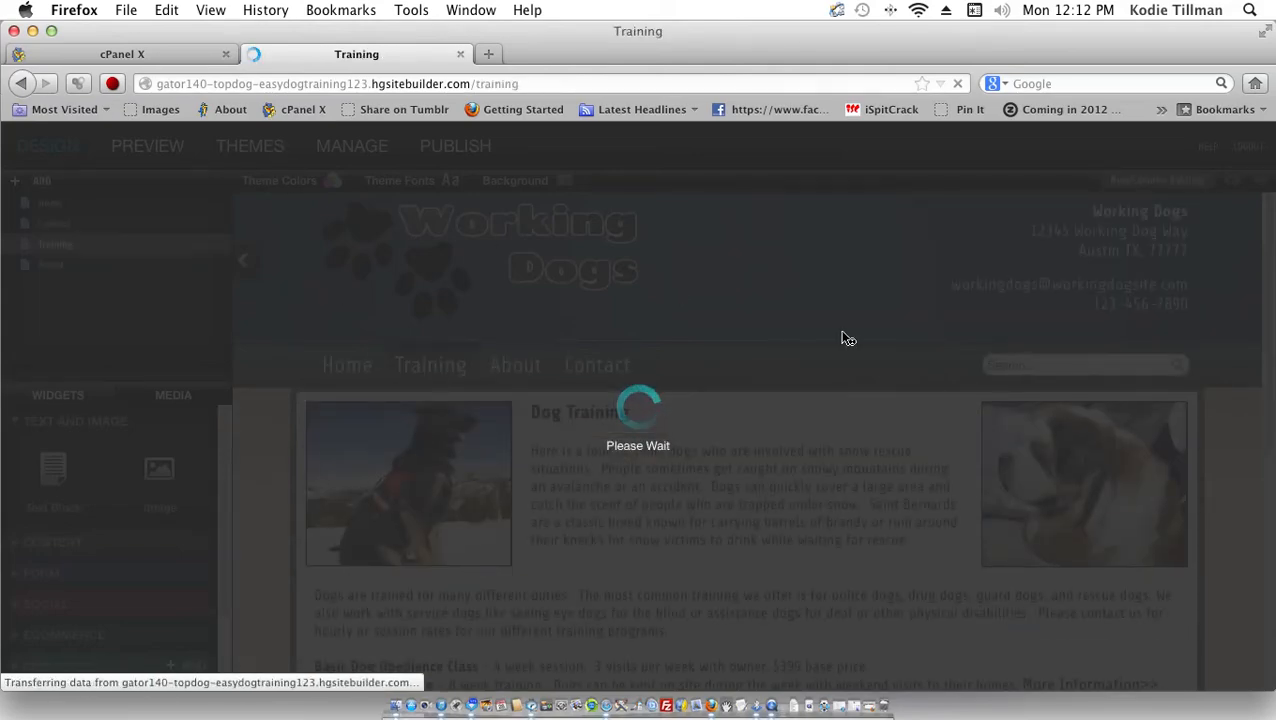
scroll(792, 368, "down", 3)
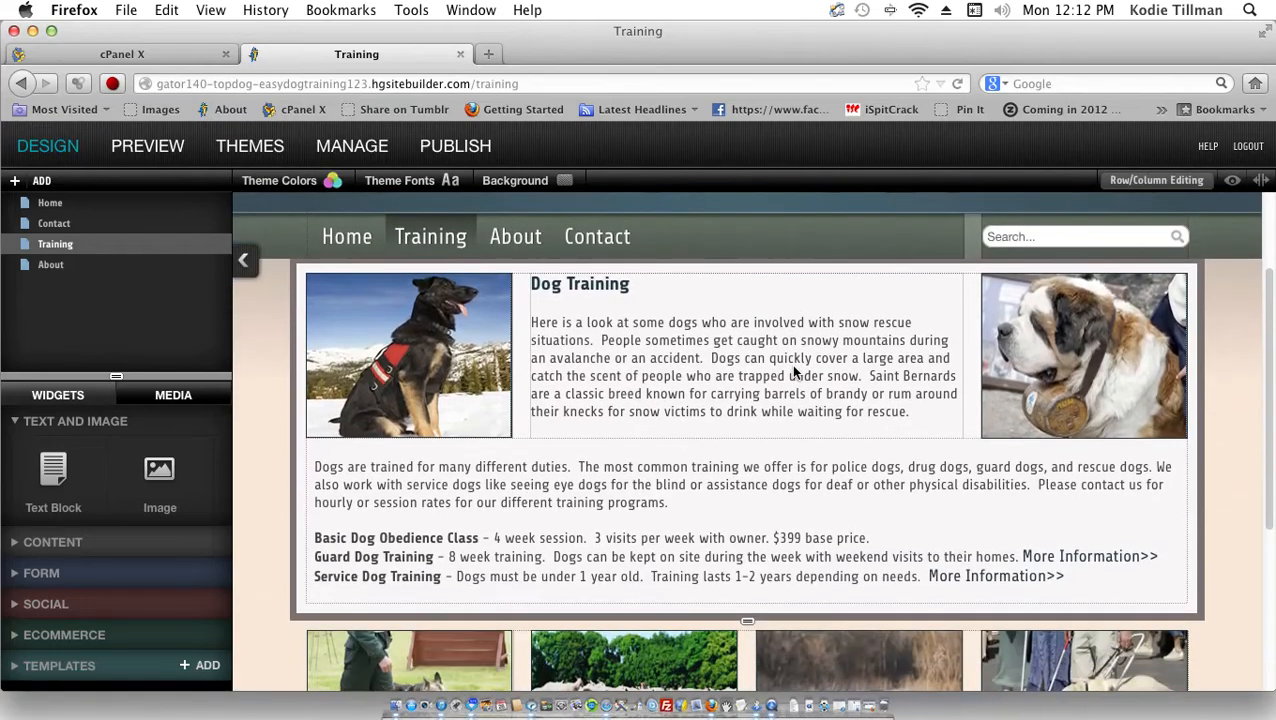
scroll(795, 372, "down", 1)
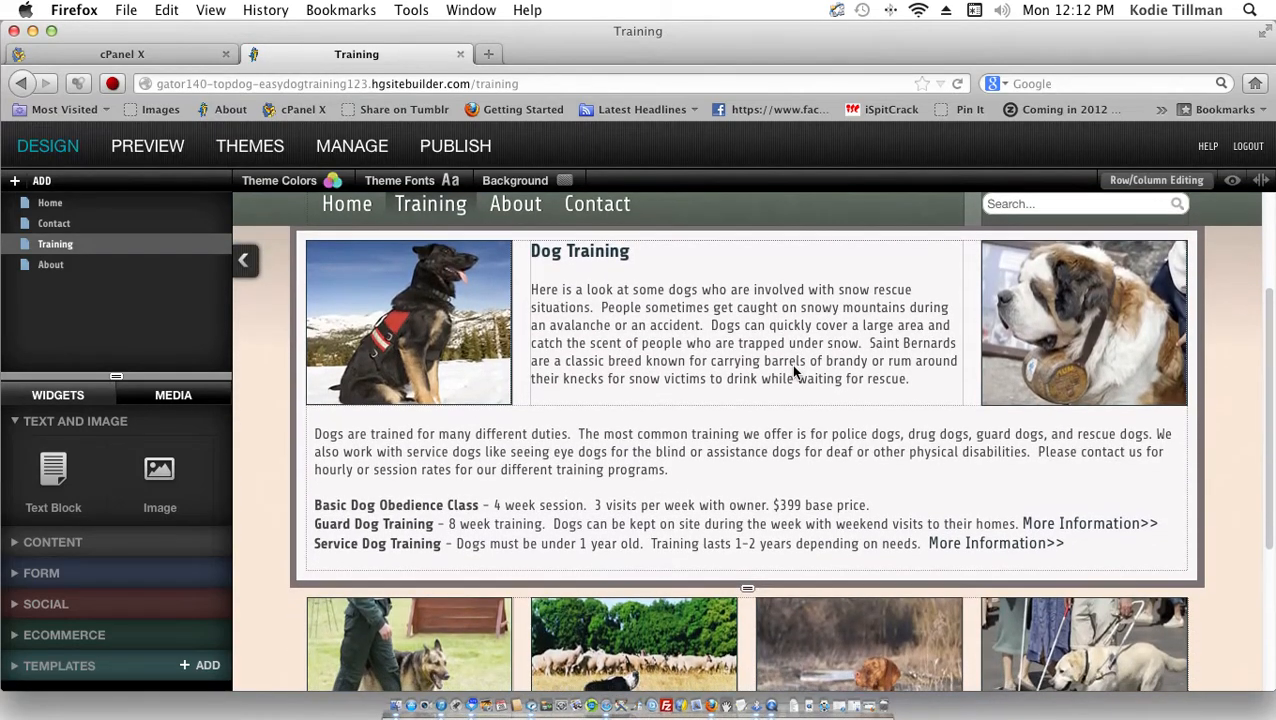
scroll(795, 372, "down", 5)
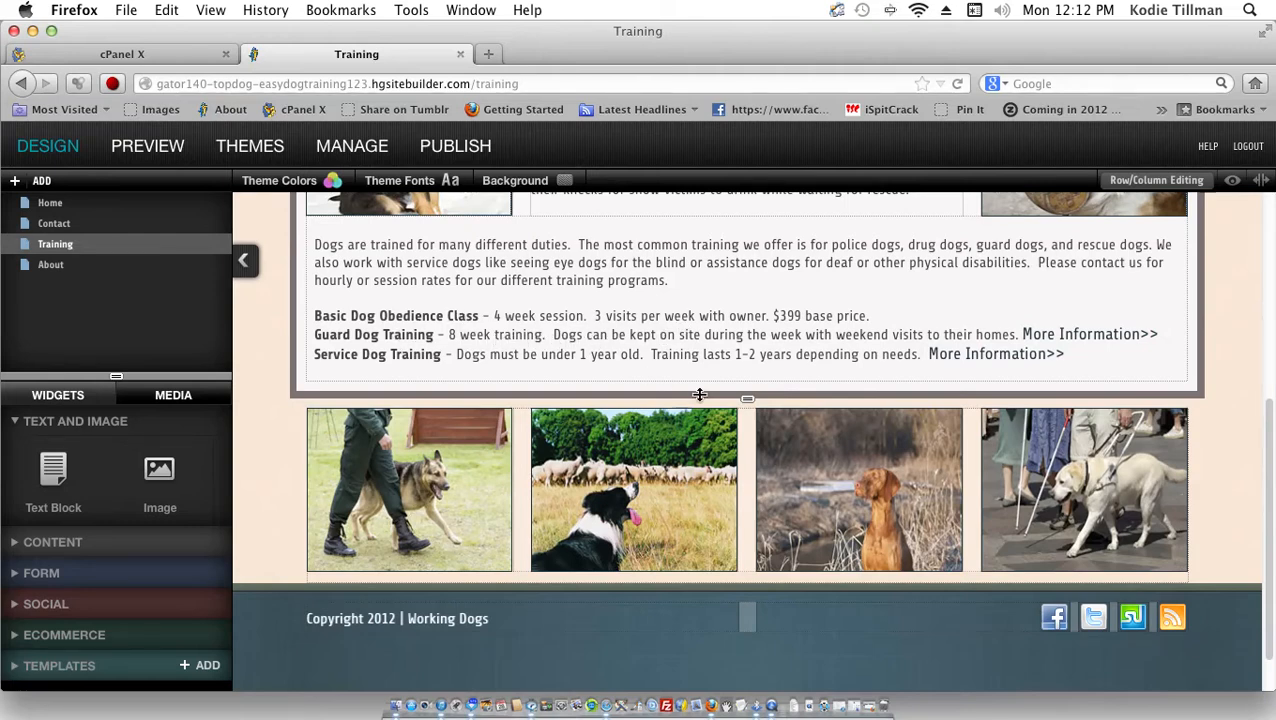
scroll(592, 397, "up", 3)
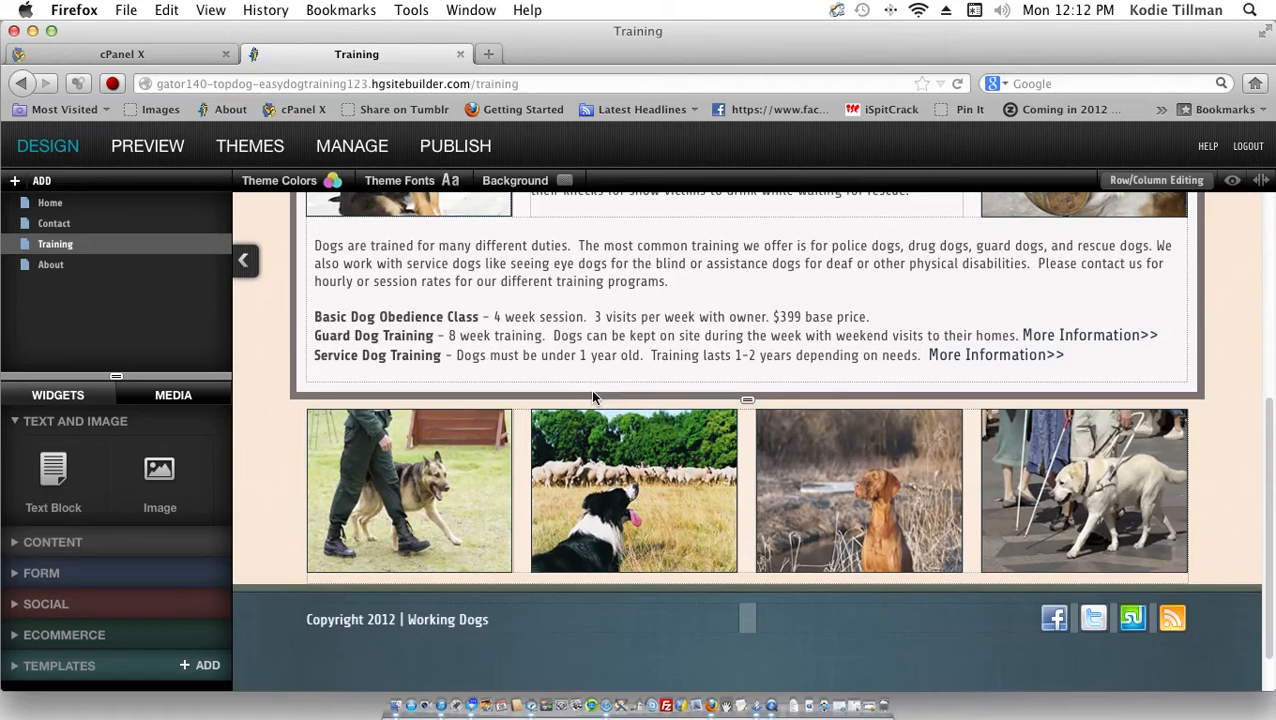
scroll(592, 397, "up", 2)
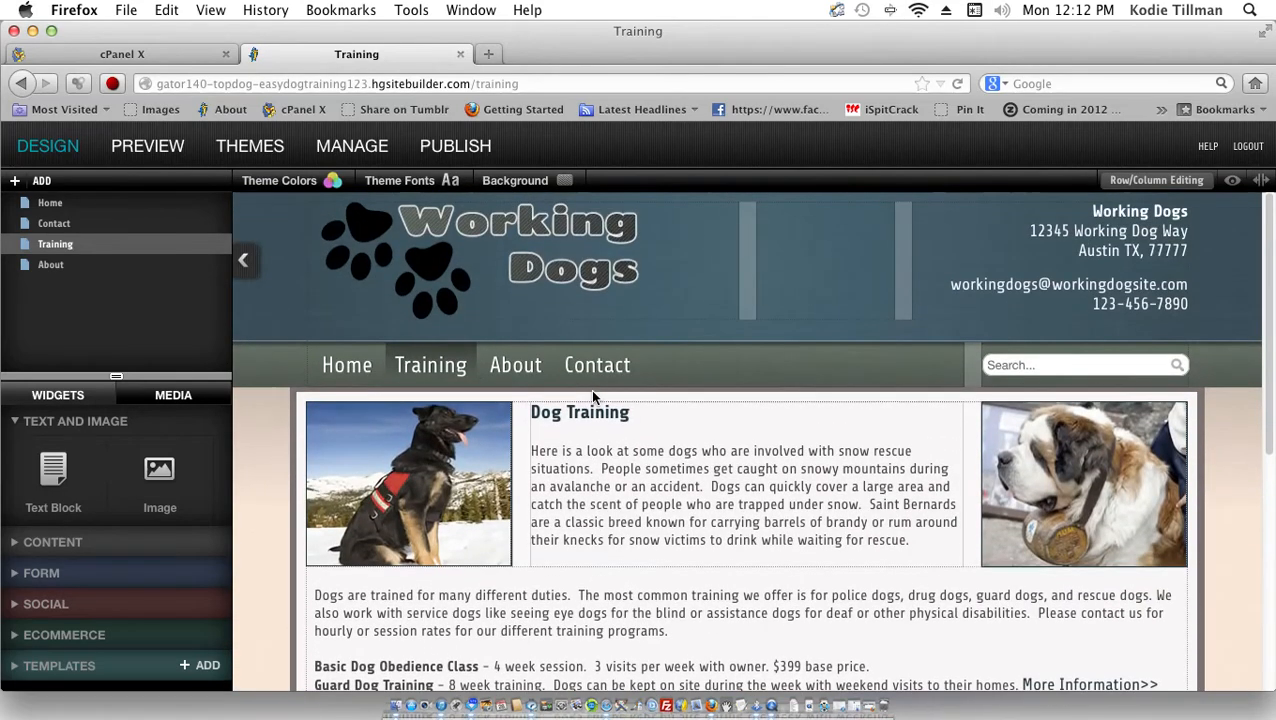
Step: Open the About page and scroll through the Retriever News section
left_click(50, 265)
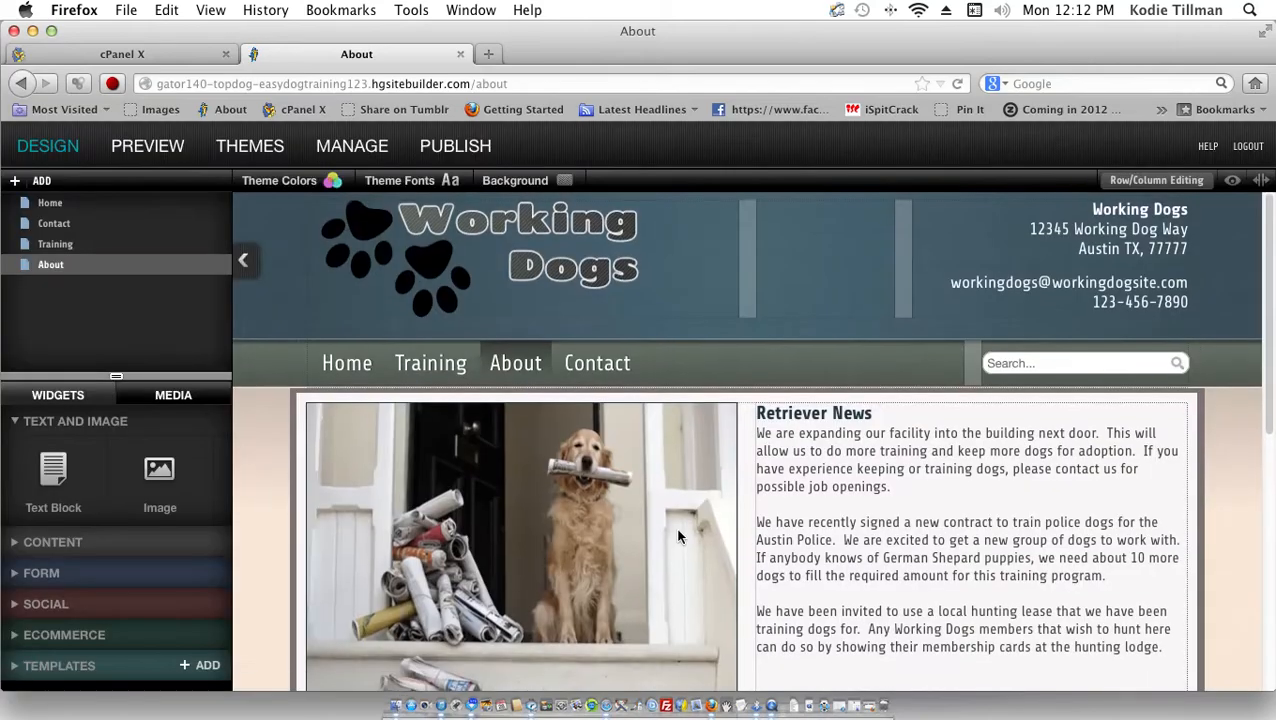
scroll(678, 537, "down", 3)
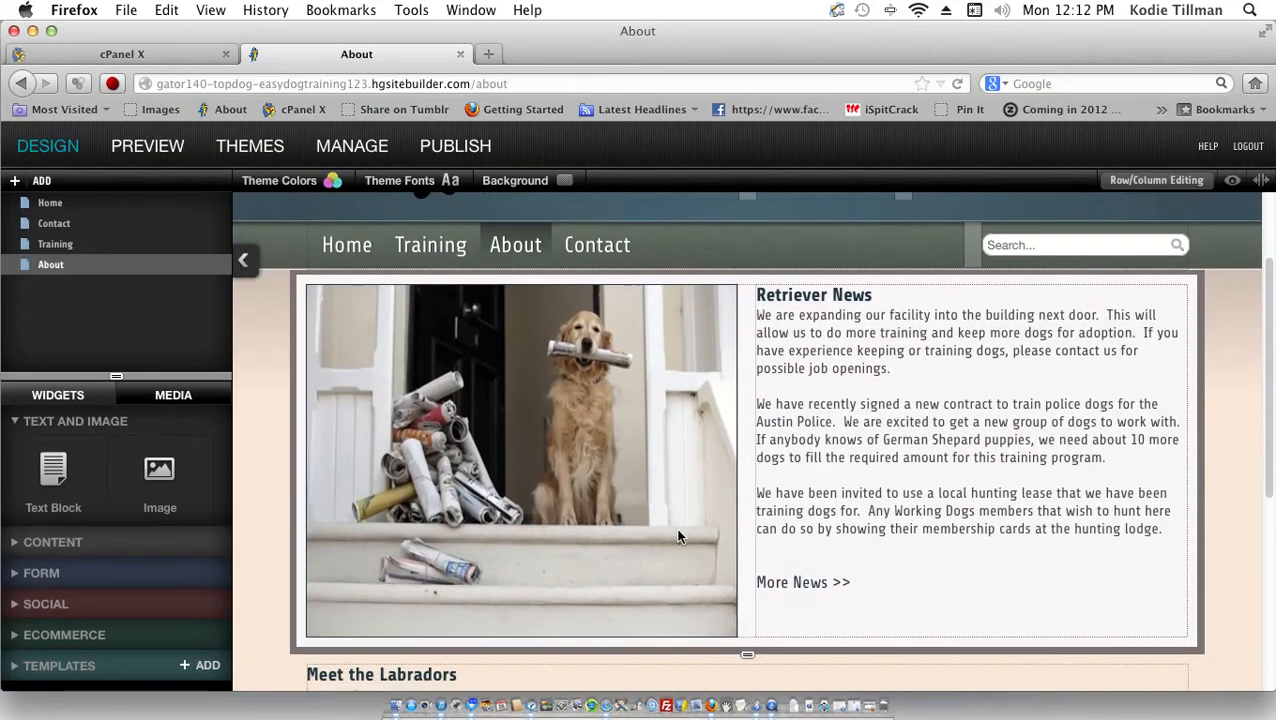
scroll(678, 537, "down", 3)
scroll(678, 537, "down", 6)
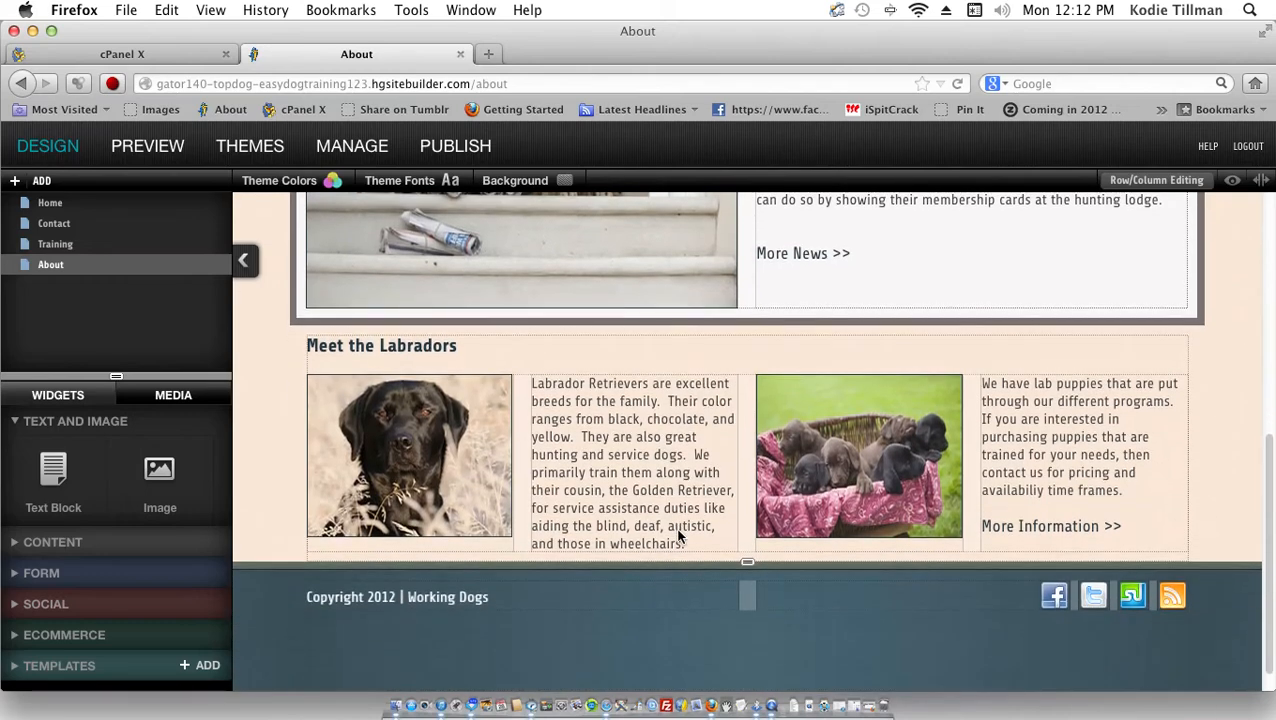
scroll(678, 537, "up", 10)
scroll(678, 537, "up", 2)
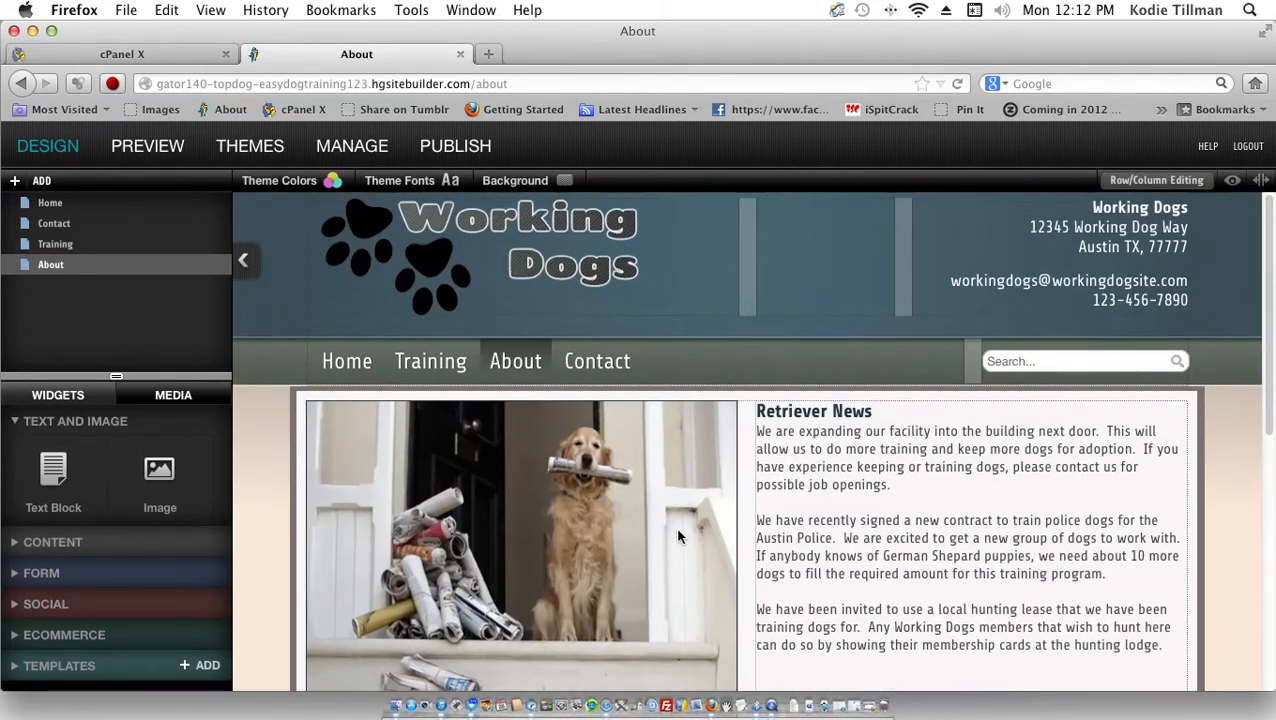
Step: Look at the + ADD page options and the Home page's settings menu, then close them
left_click(14, 181)
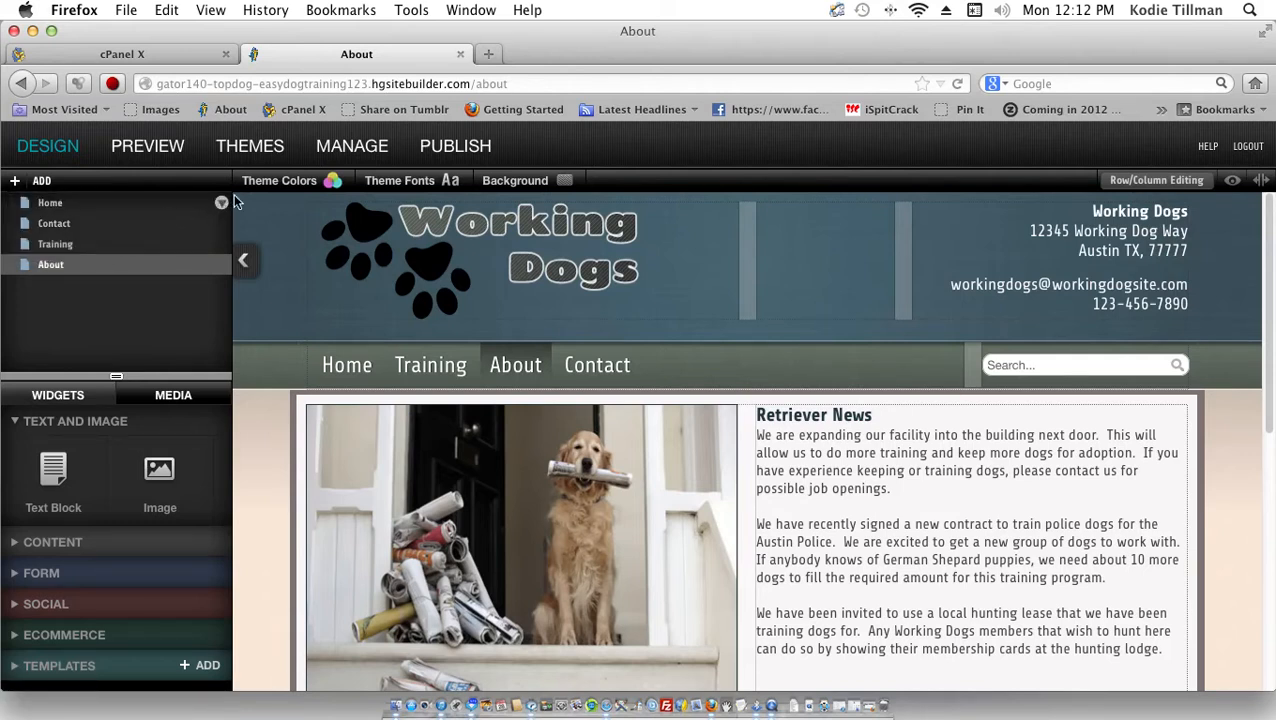
mouse_move(222, 210)
left_click(222, 204)
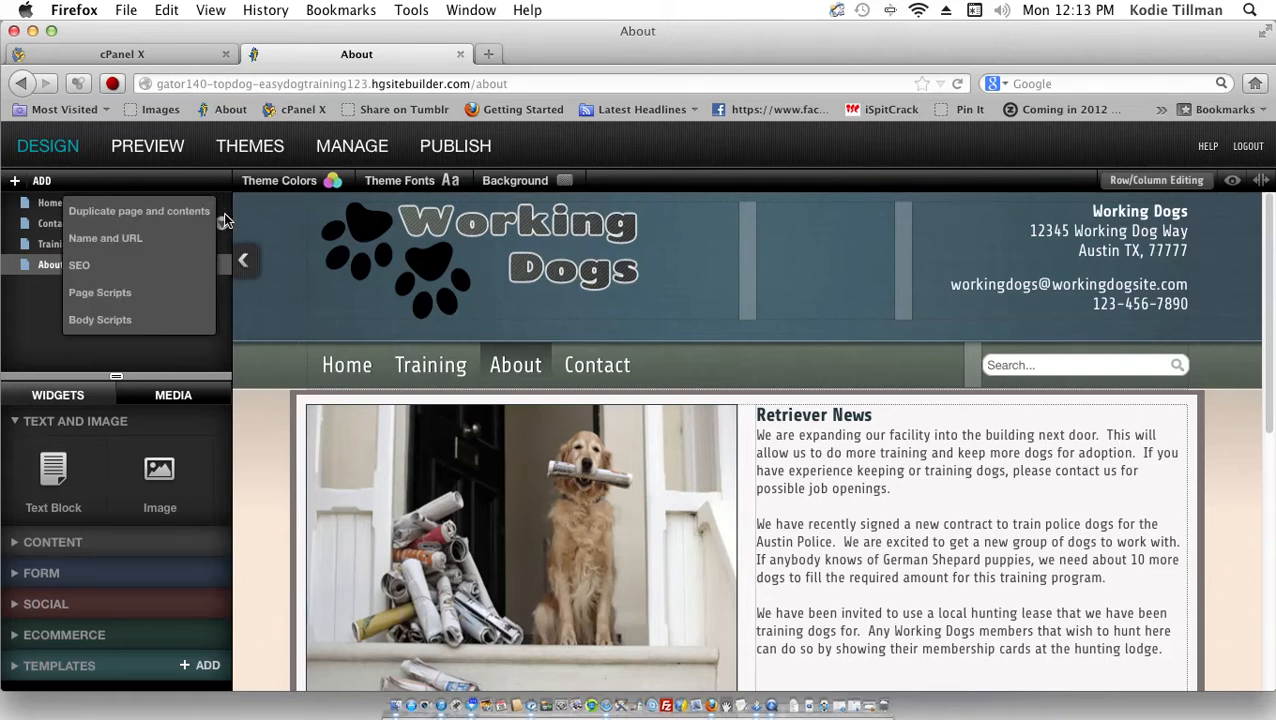
left_click(218, 362)
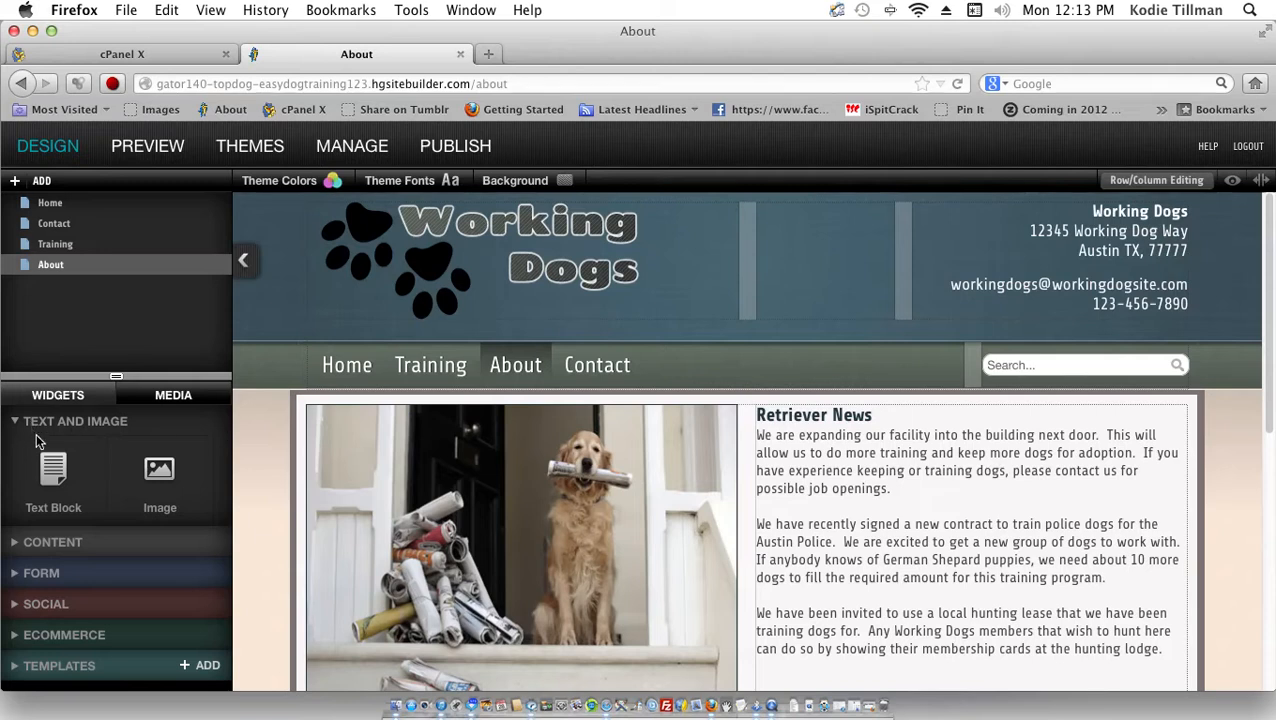
left_click_drag(45, 474, 358, 392)
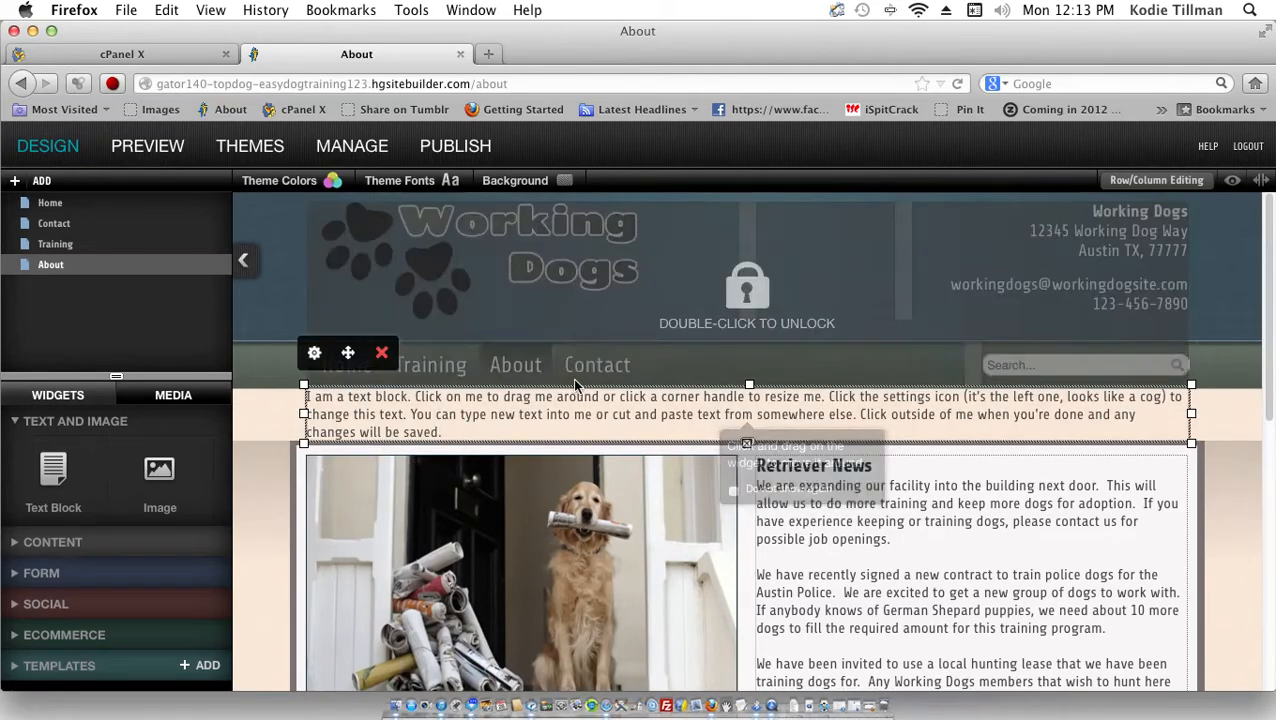
left_click(476, 432)
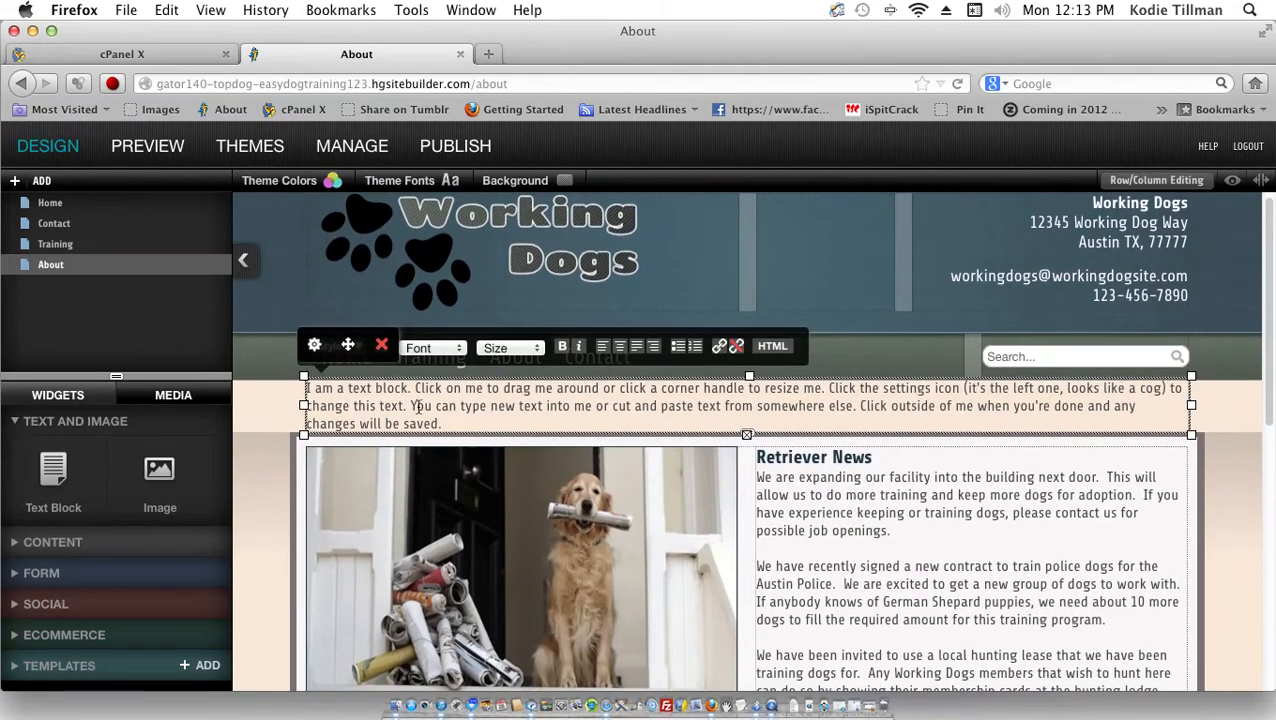
key("ctrl+a")
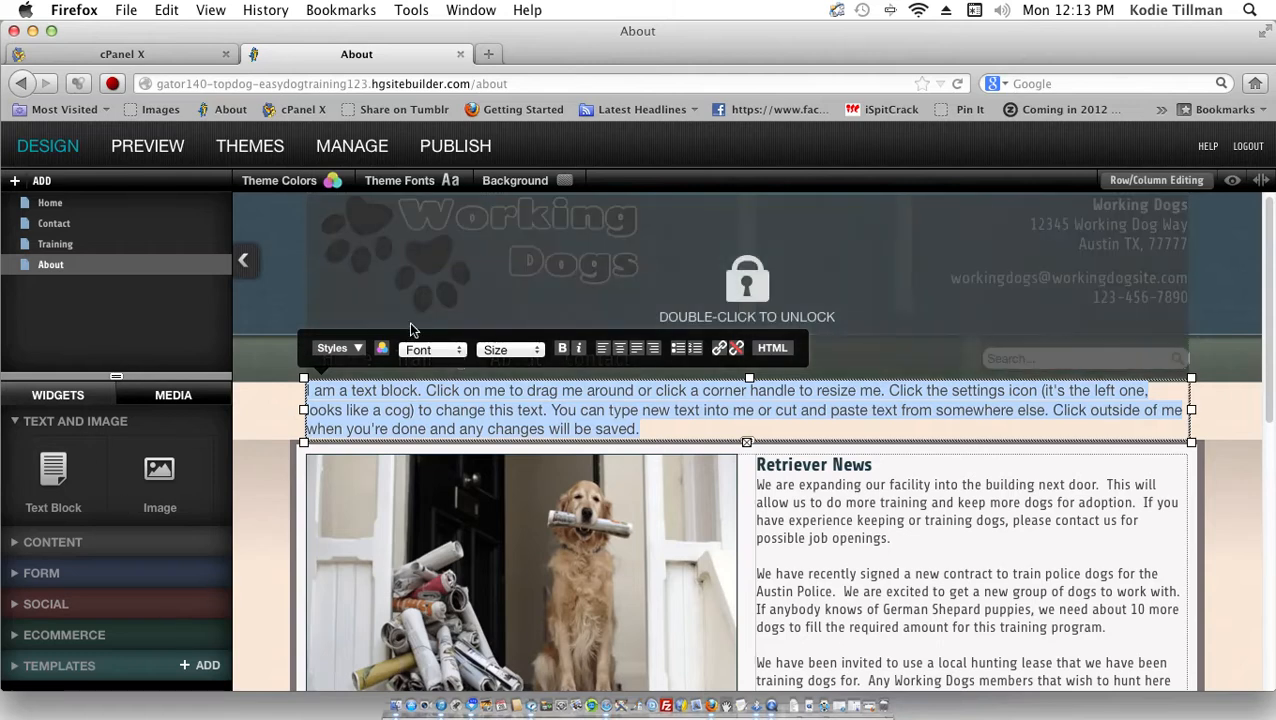
left_click(426, 428)
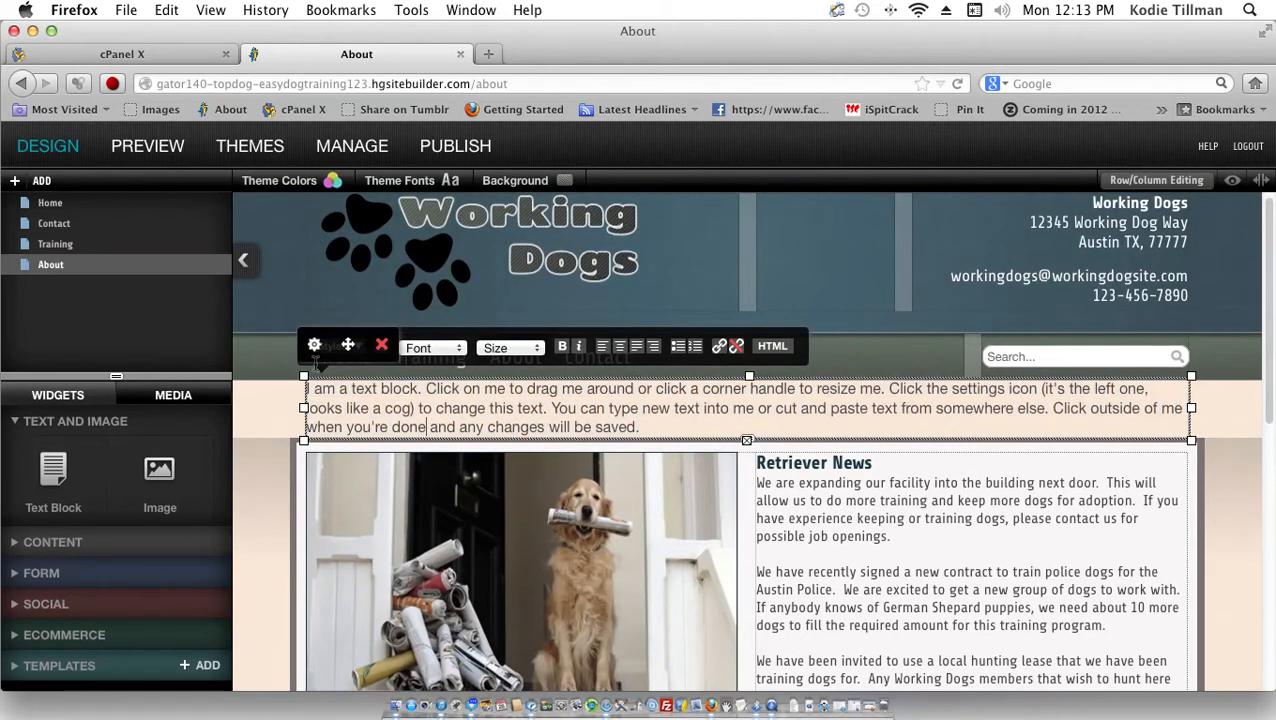
scroll(306, 337, "up", 1)
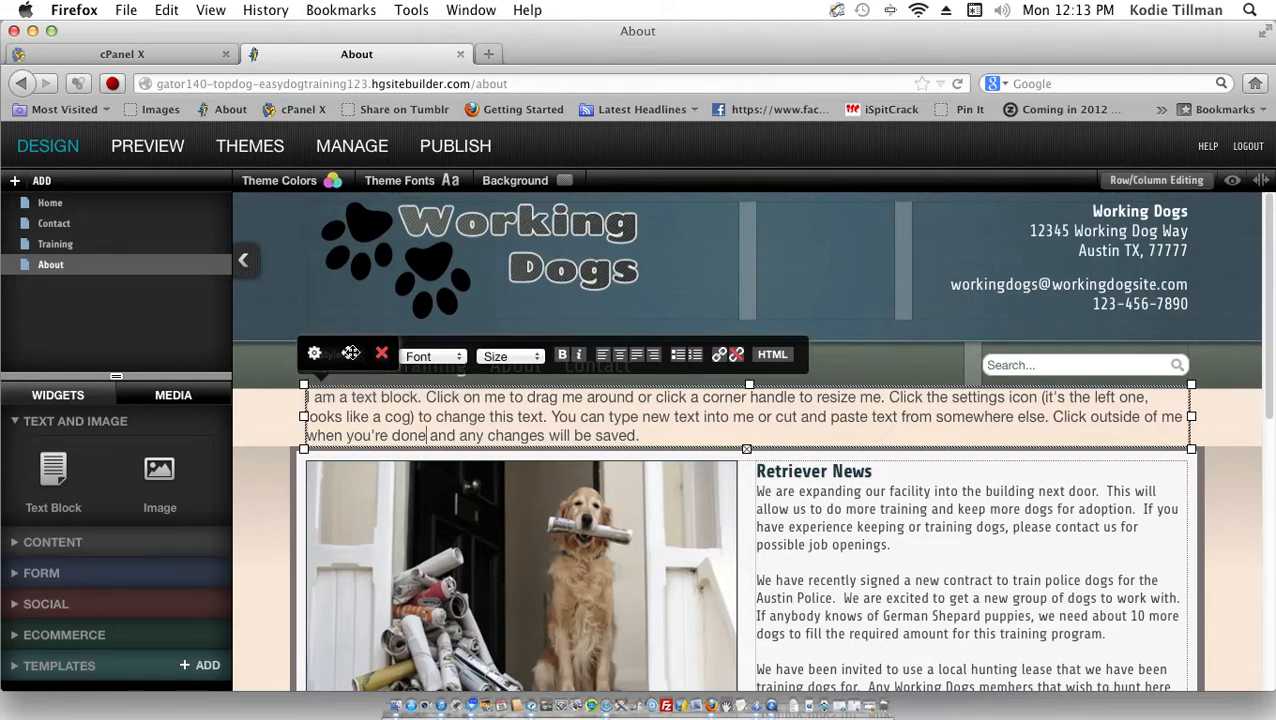
left_click_drag(350, 352, 340, 372)
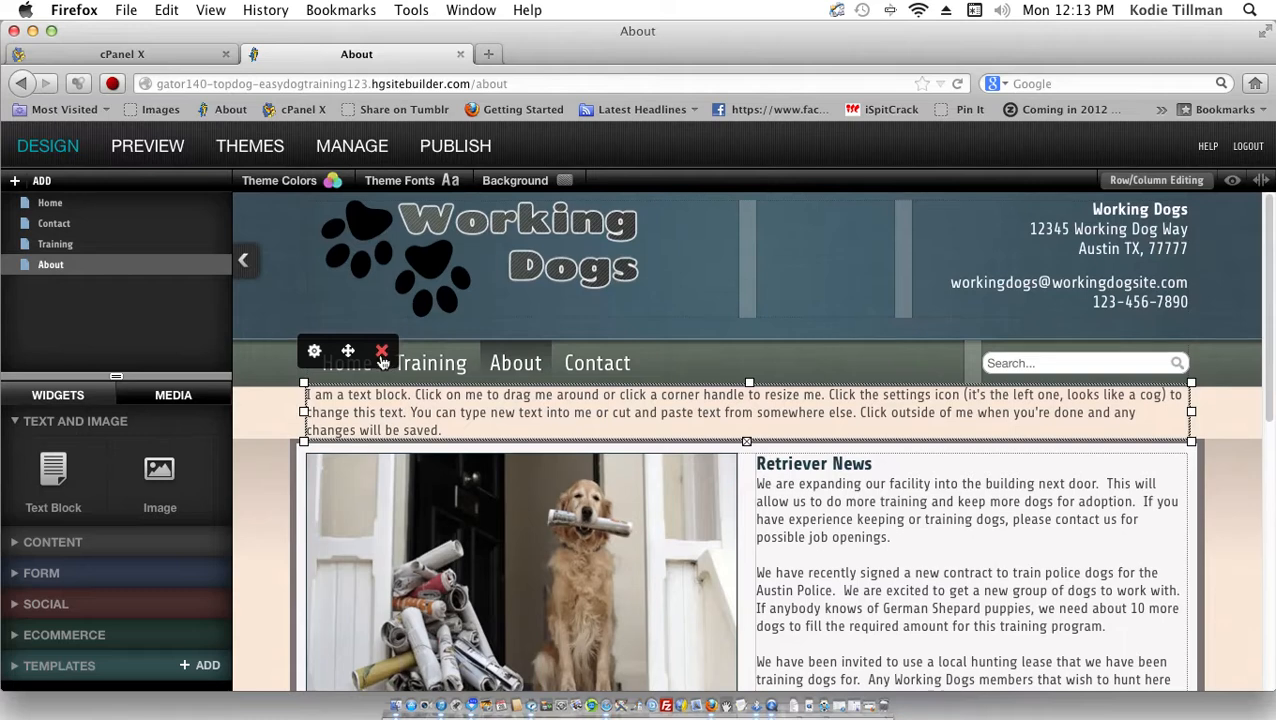
left_click(381, 355)
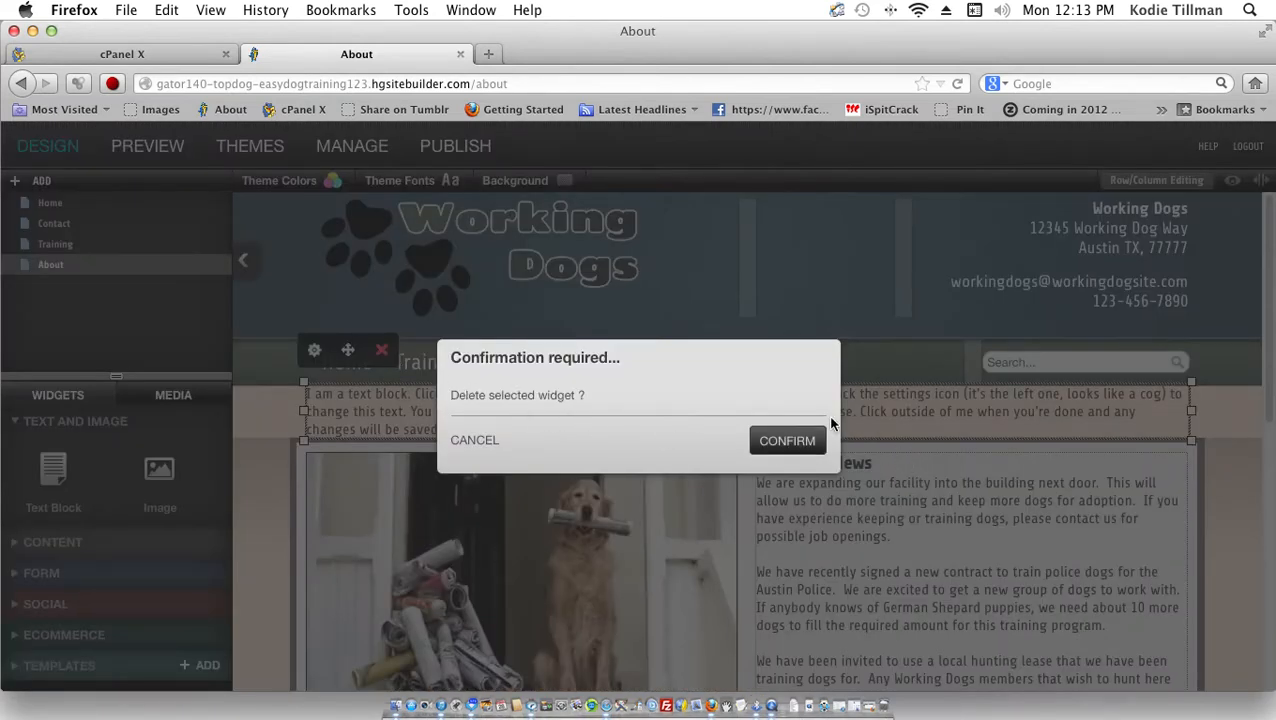
left_click(786, 442)
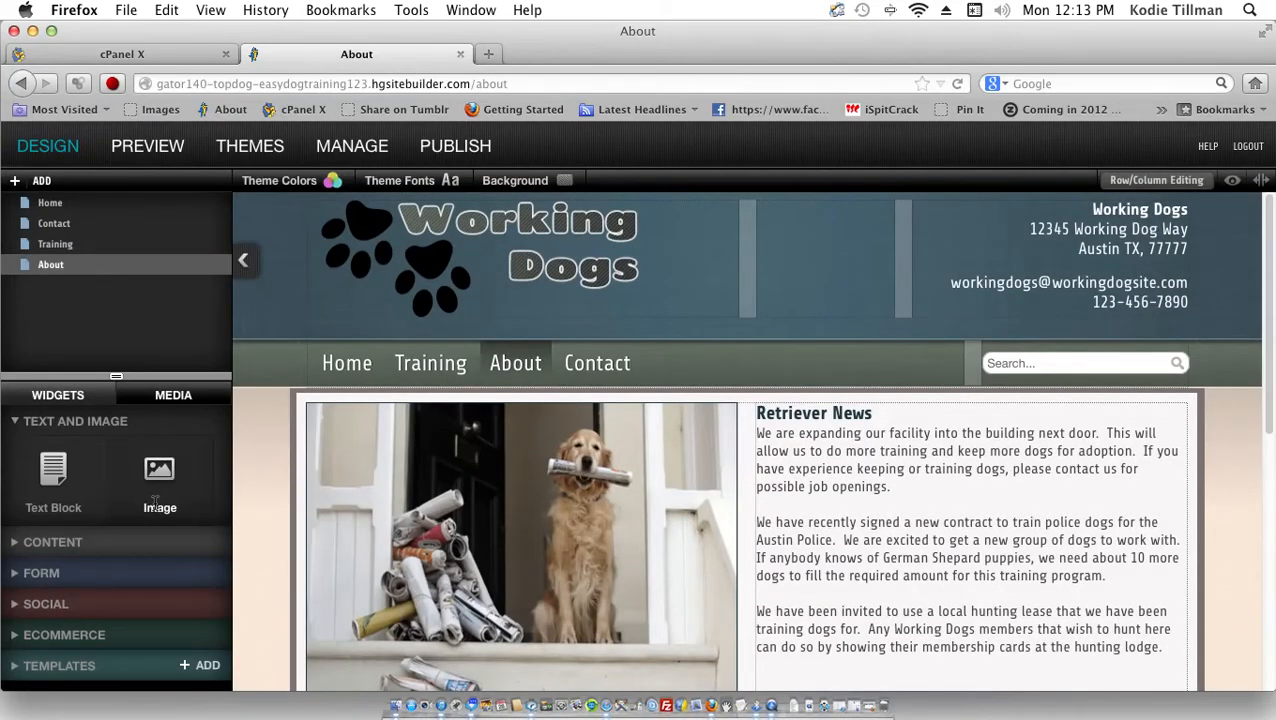
Step: Browse the Media library of files and images, then return to the widget list
left_click_drag(198, 364, 205, 396)
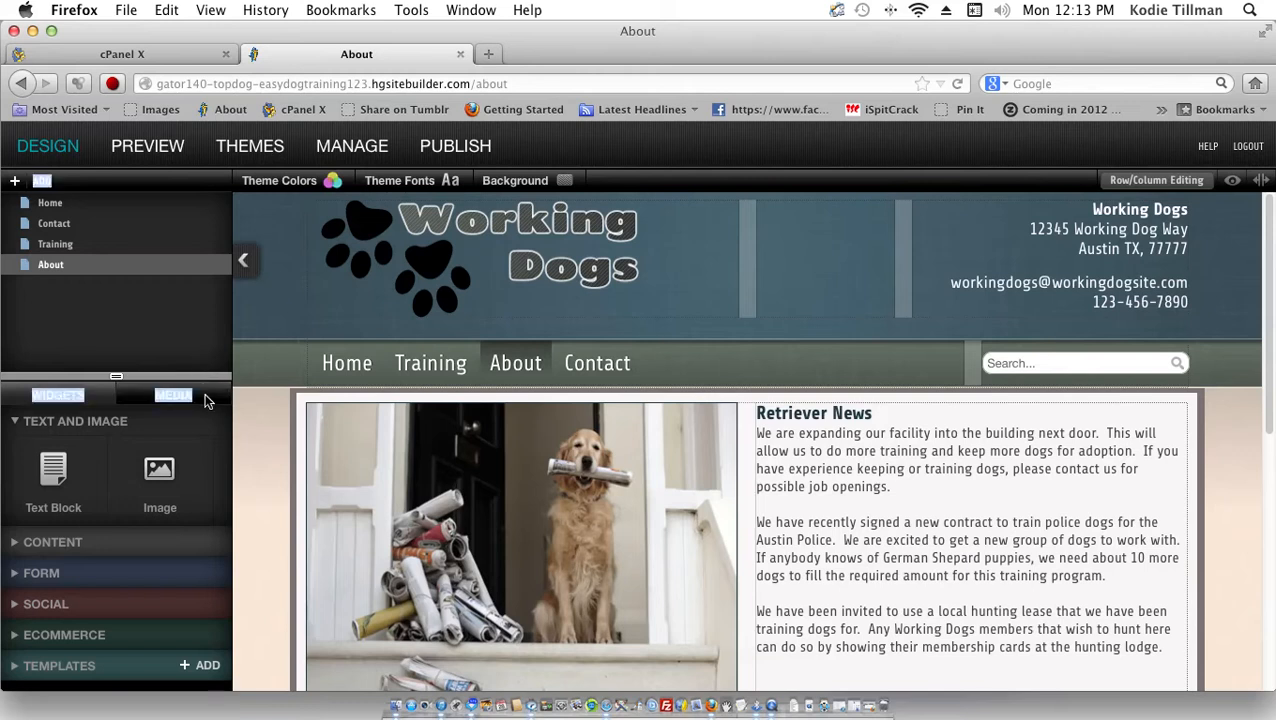
left_click(206, 400)
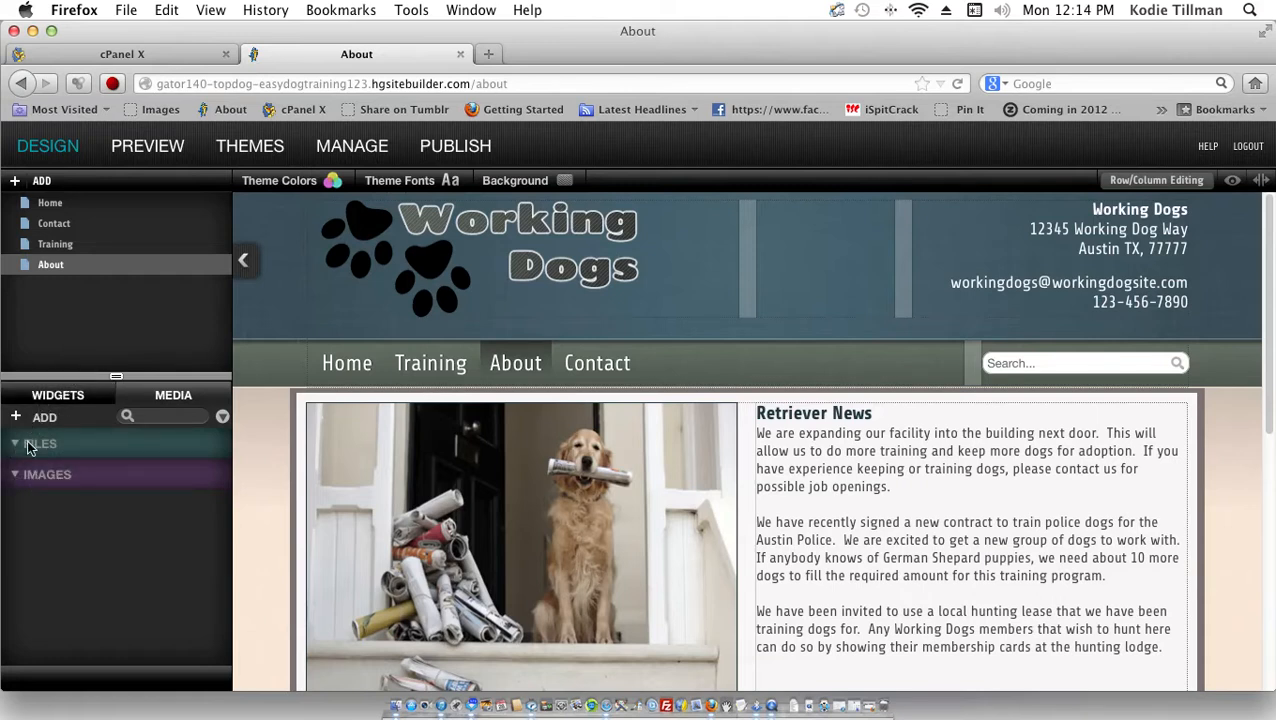
double_click(29, 446)
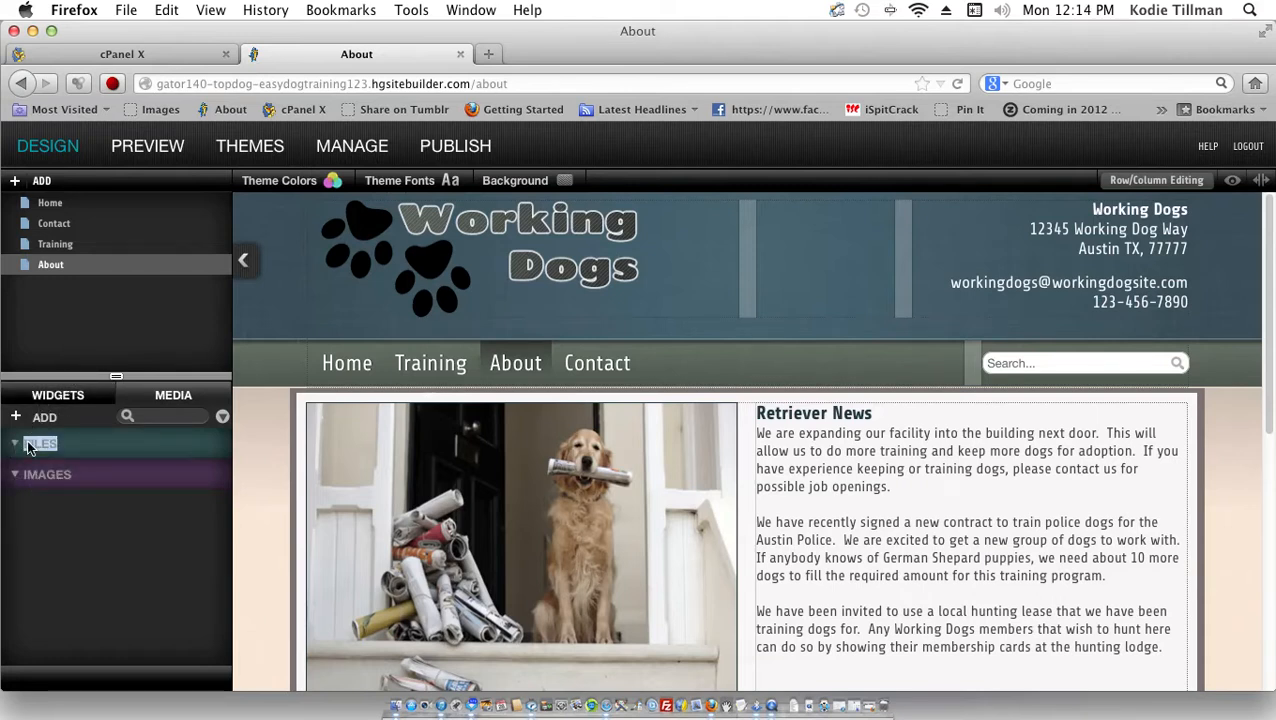
left_click(58, 395)
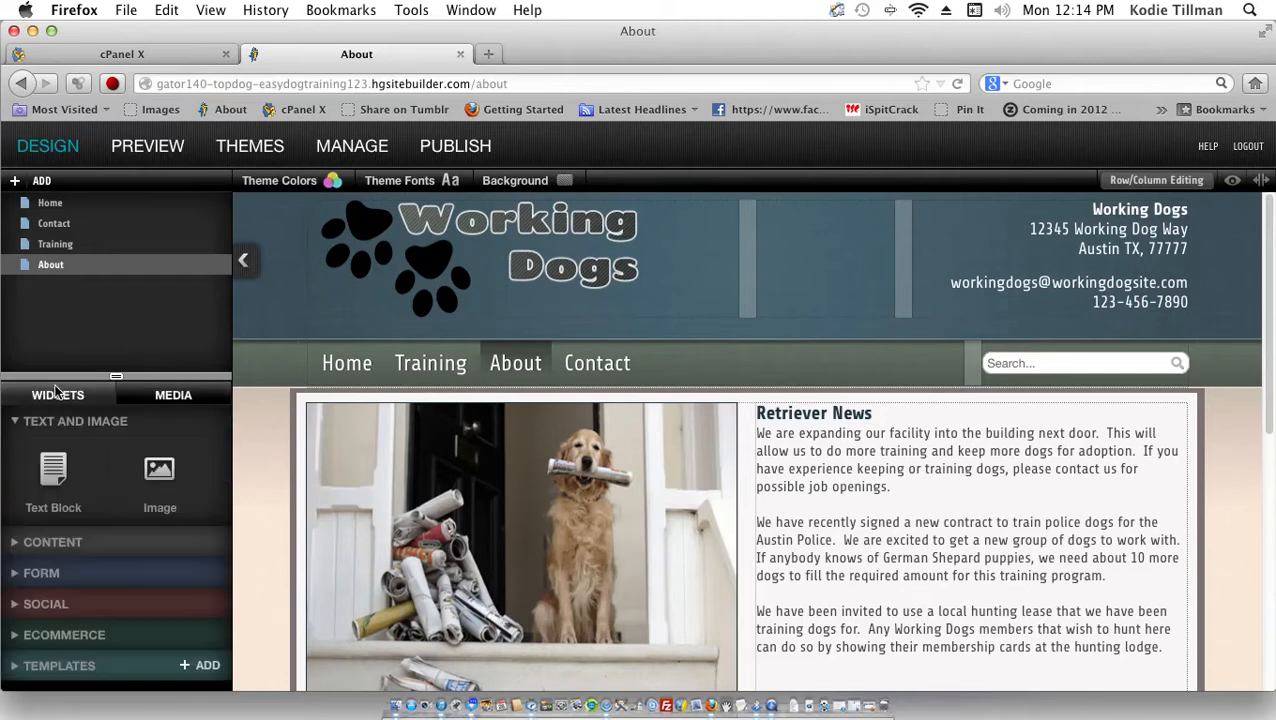
Step: Drag a Columns Layout widget from Content above the Retriever News section
left_click(46, 537)
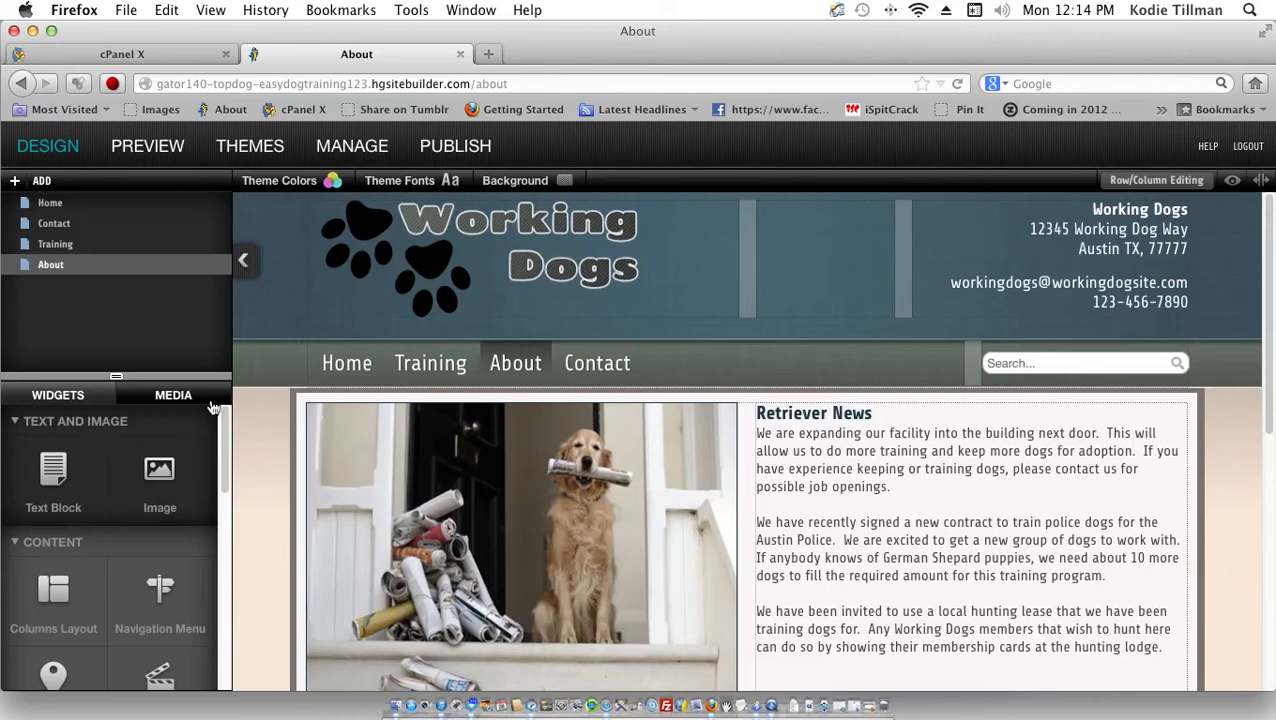
scroll(225, 431, "down", 2)
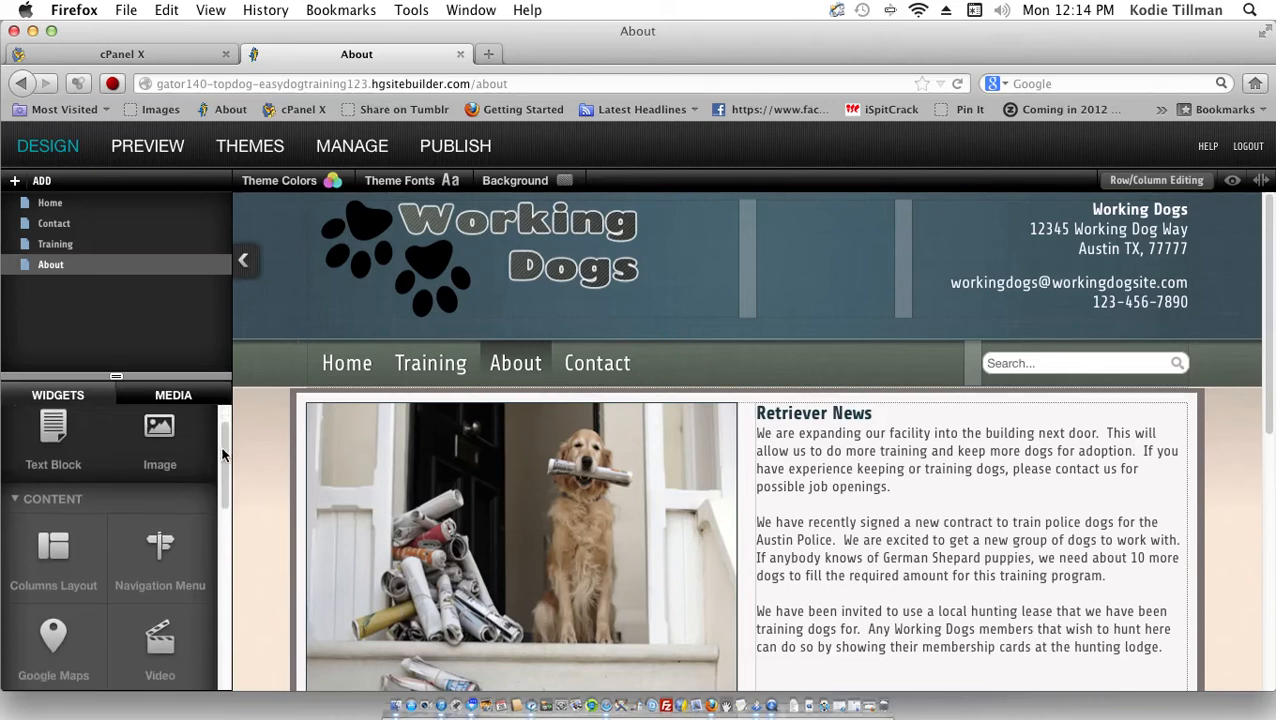
scroll(222, 455, "down", 3)
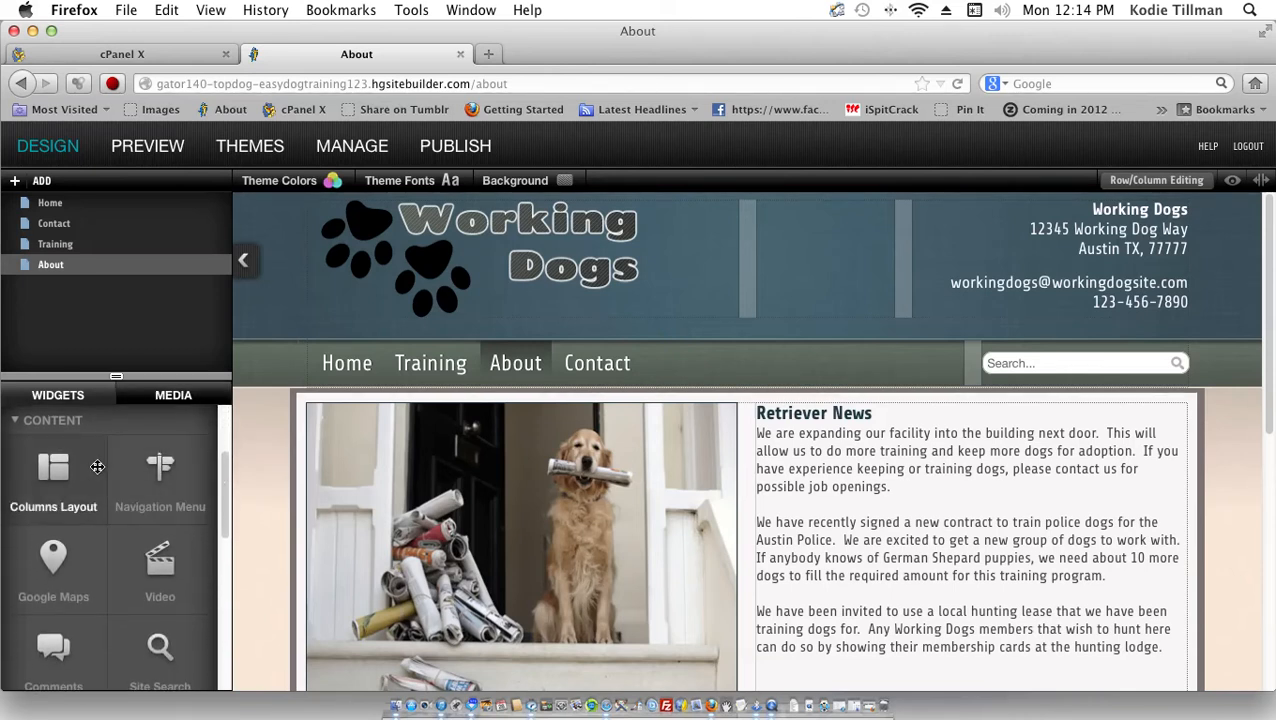
left_click_drag(97, 467, 621, 376)
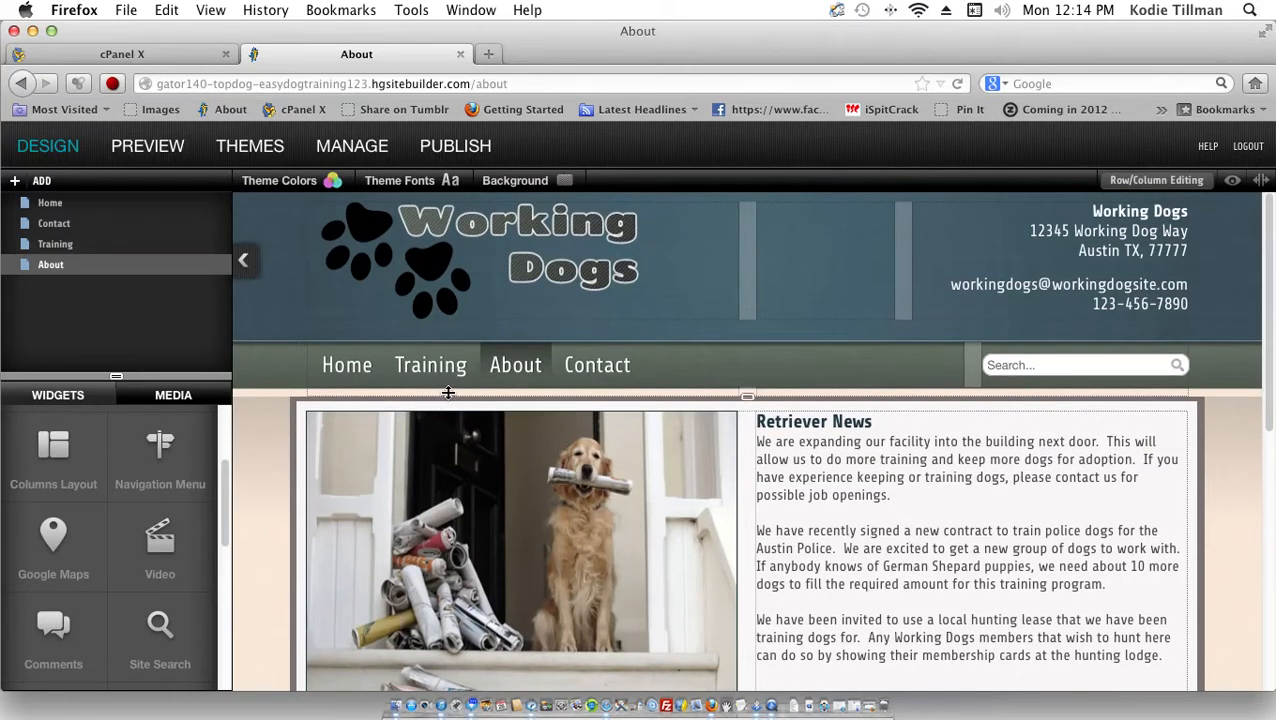
Step: Set the columns row above Retriever News to 5 columns, then delete it
left_click(448, 393)
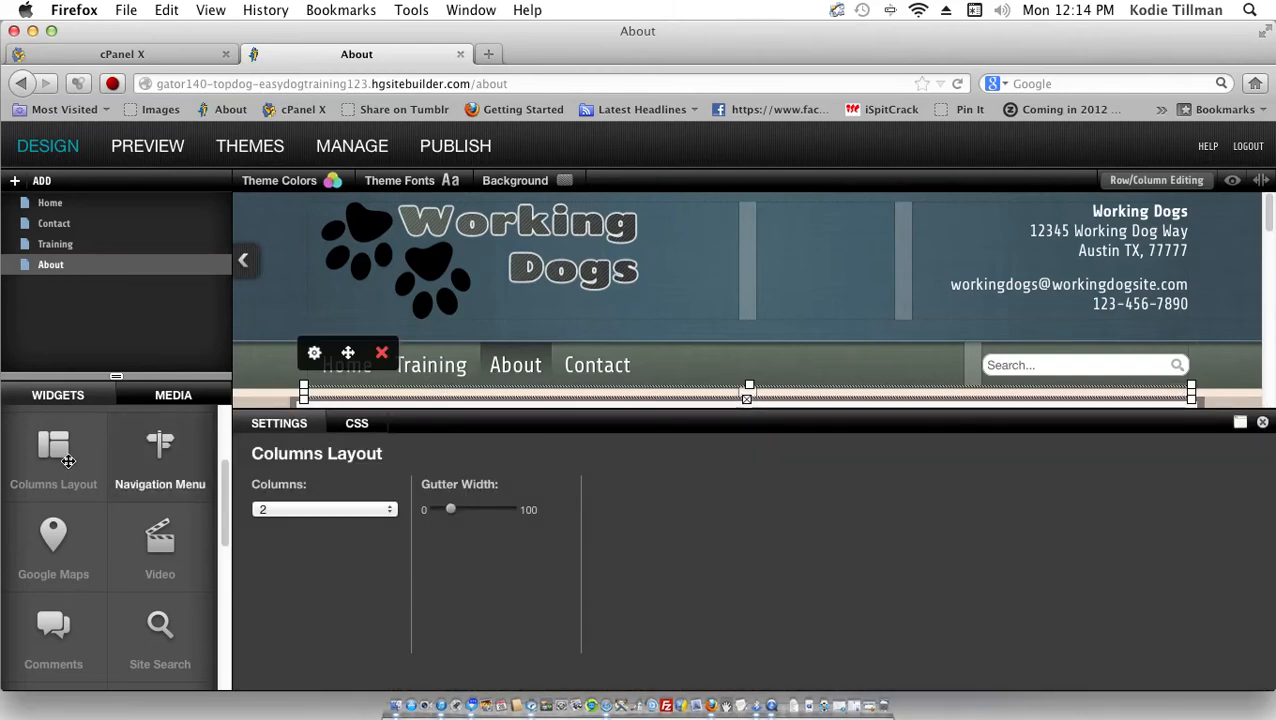
left_click(275, 507)
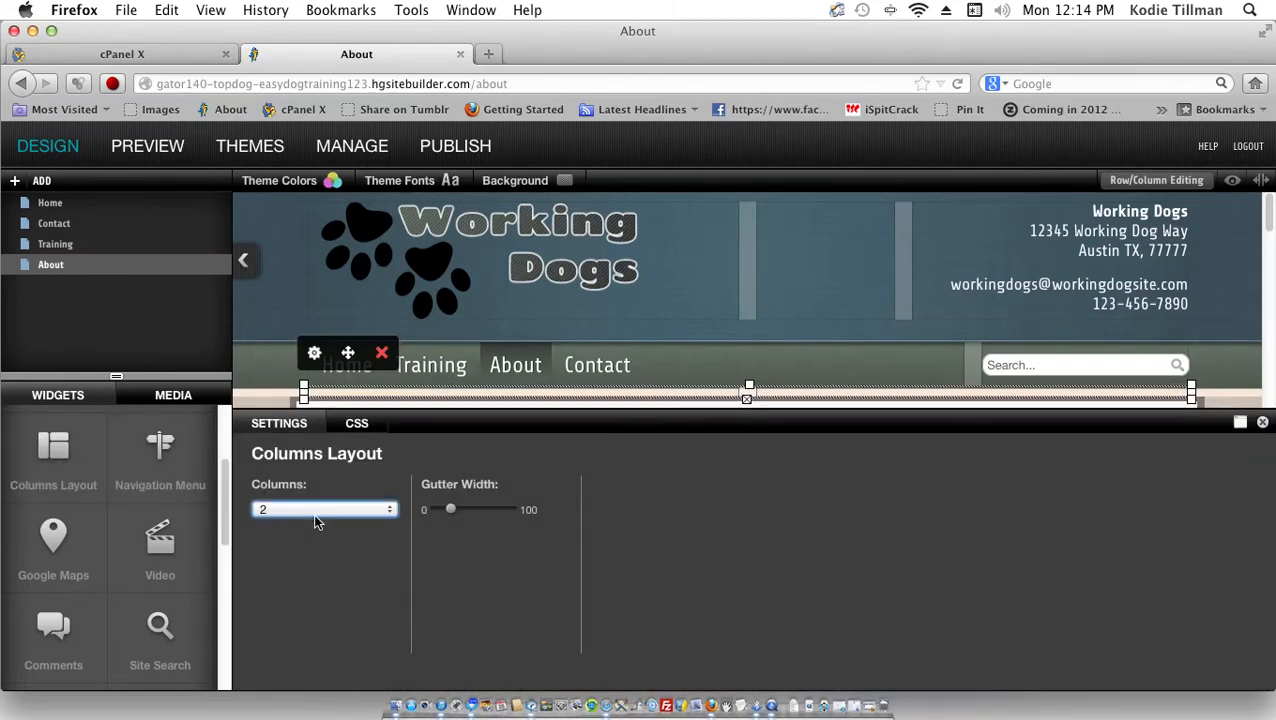
left_click(316, 514)
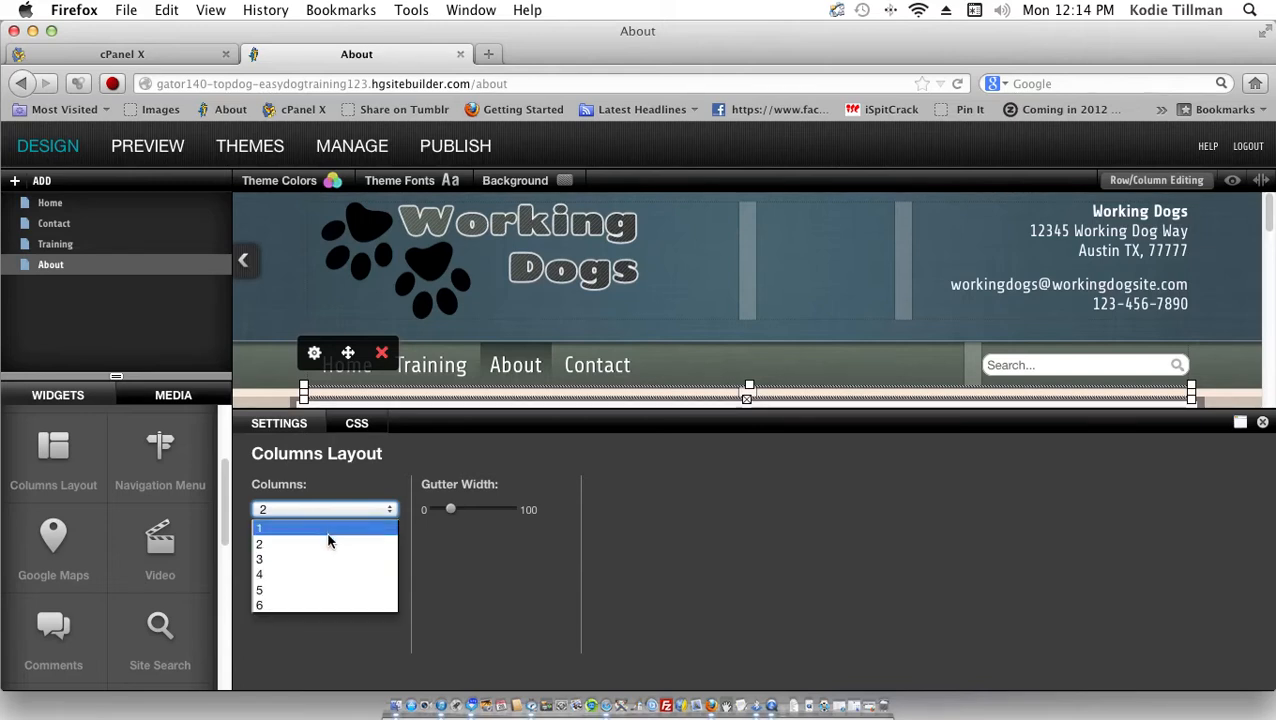
left_click(350, 593)
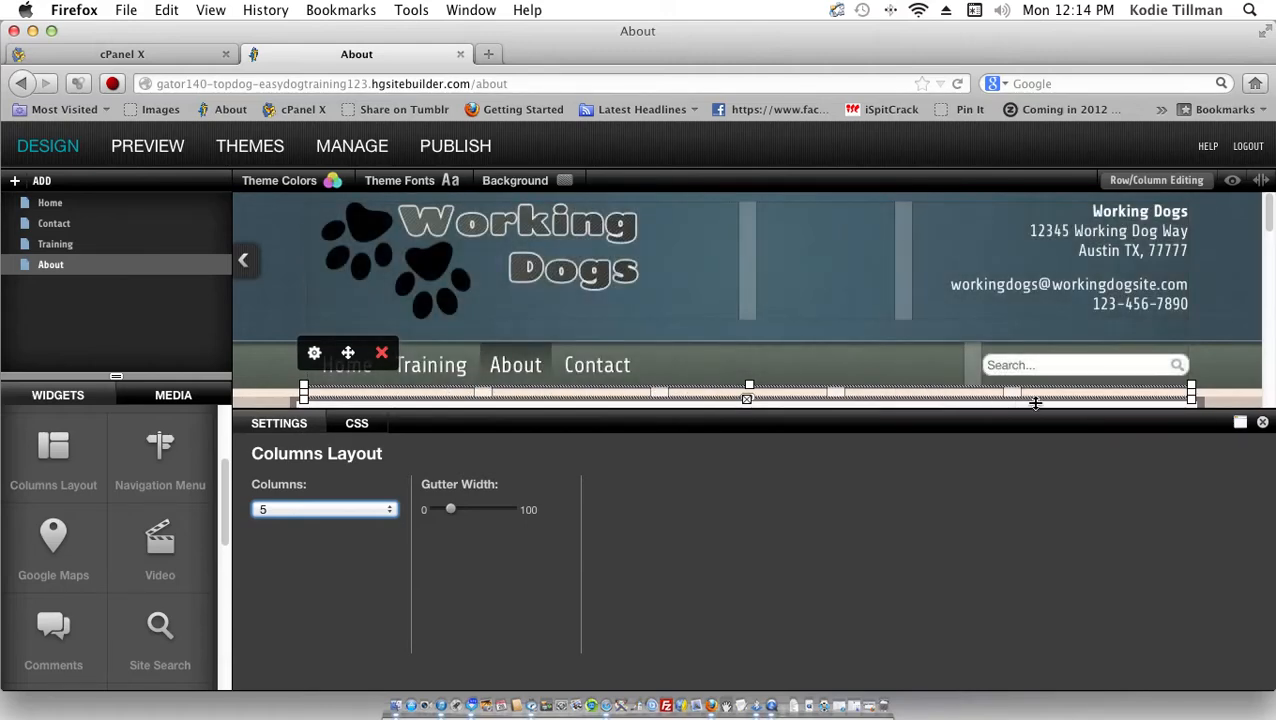
left_click(385, 356)
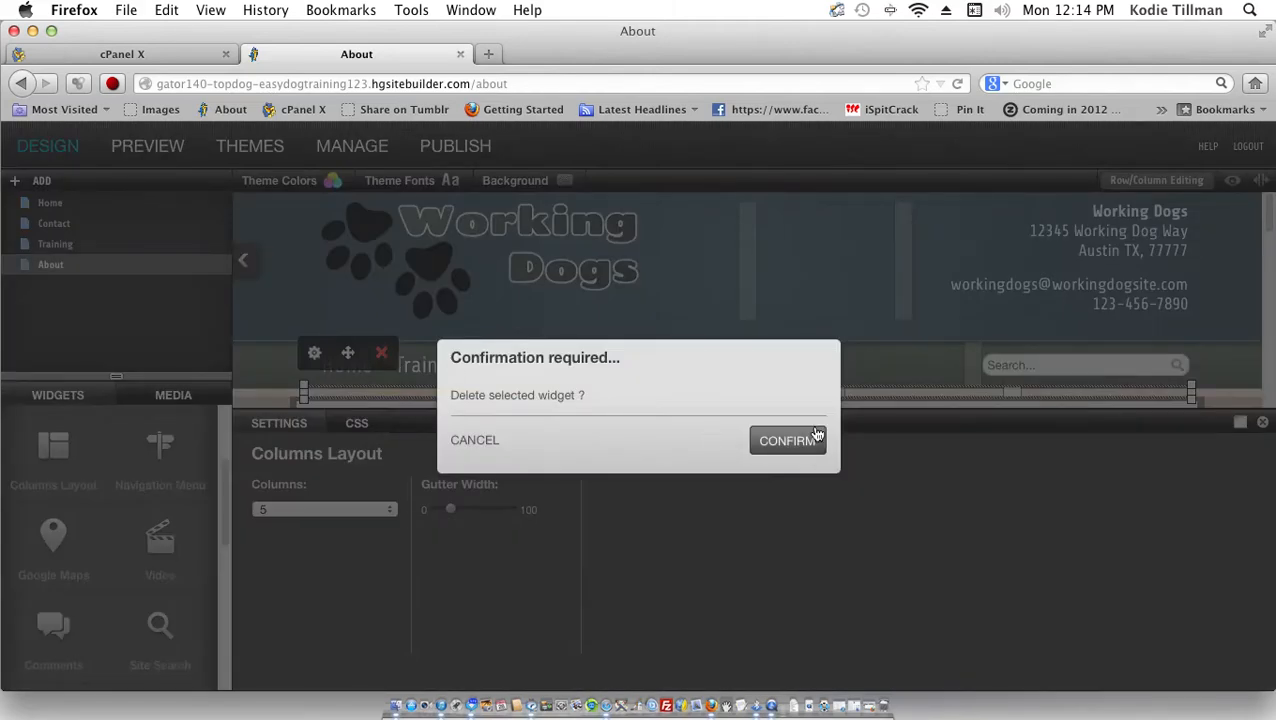
left_click(788, 440)
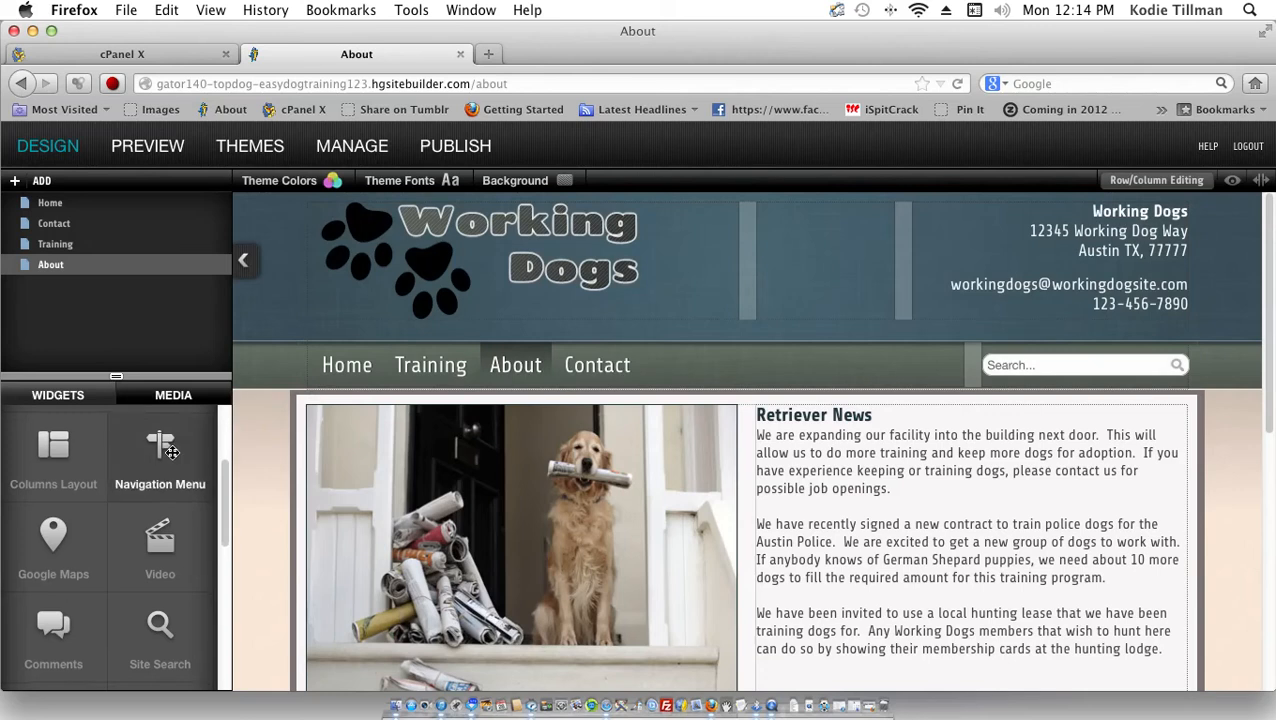
Step: Drop a Navigation Menu widget above the dog photo, then delete it again
left_click_drag(172, 452, 493, 412)
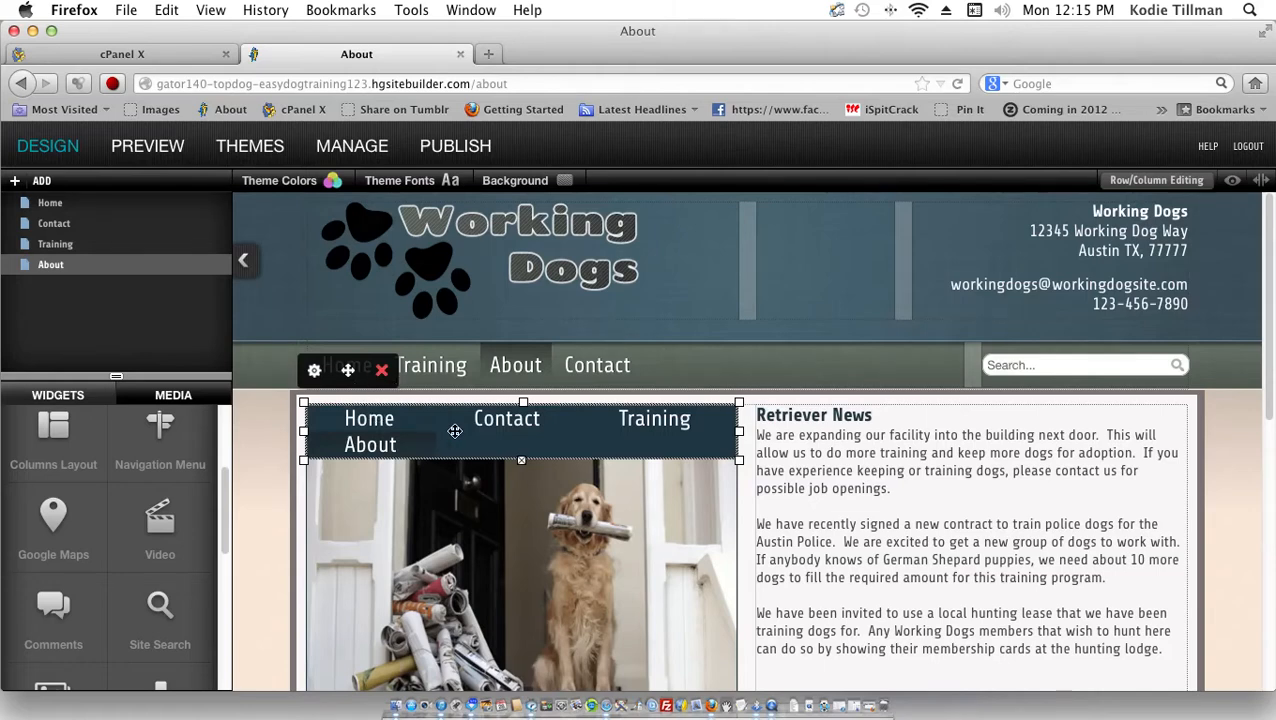
left_click(382, 372)
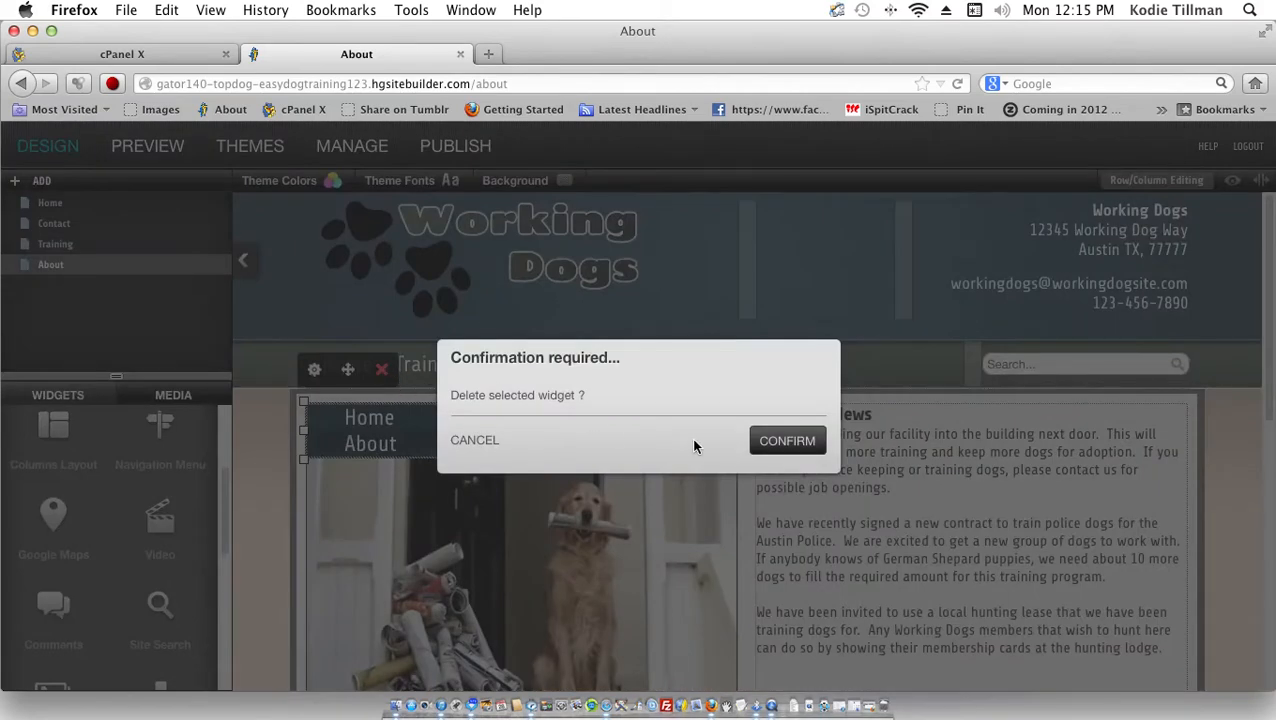
left_click(805, 453)
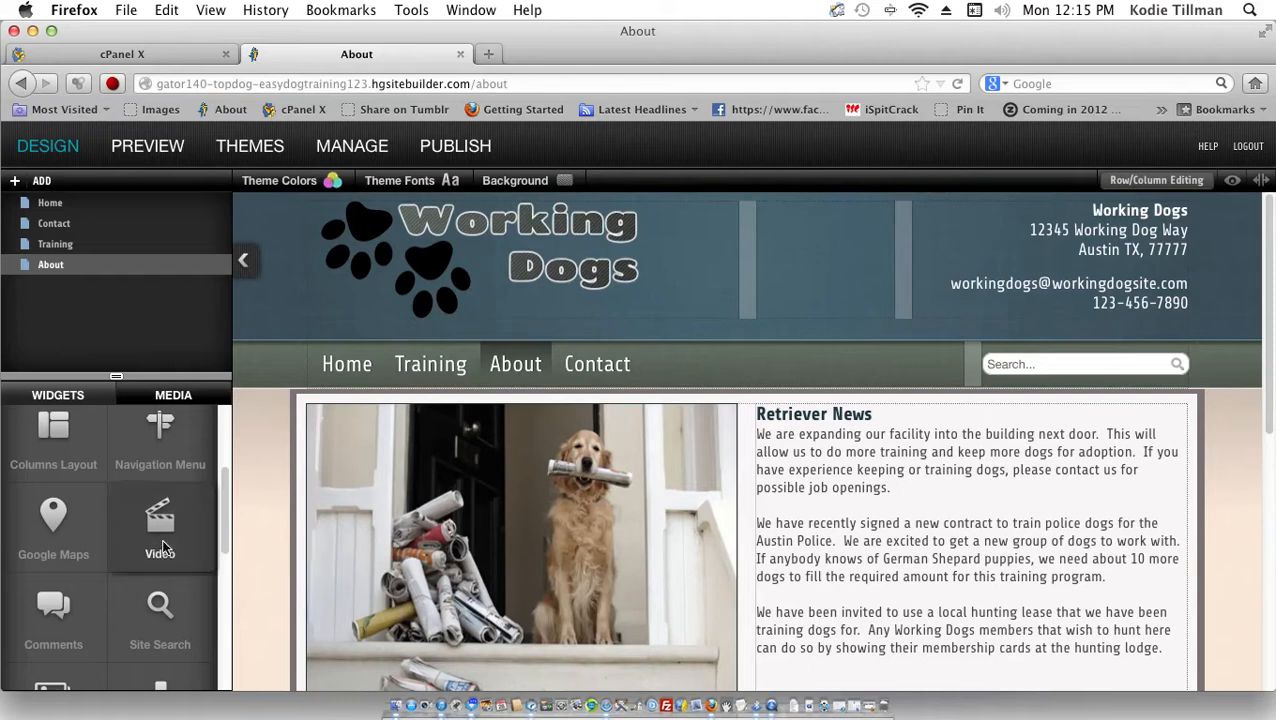
left_click_drag(162, 541, 421, 408)
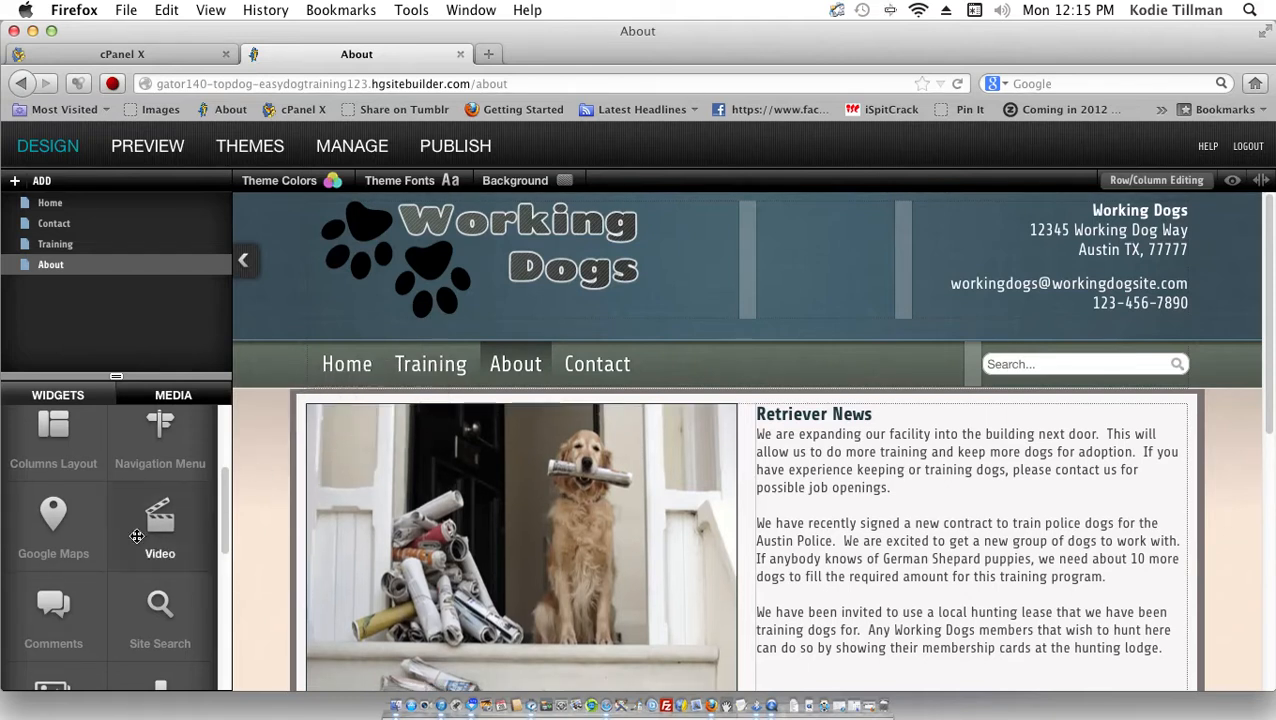
left_click_drag(160, 520, 488, 395)
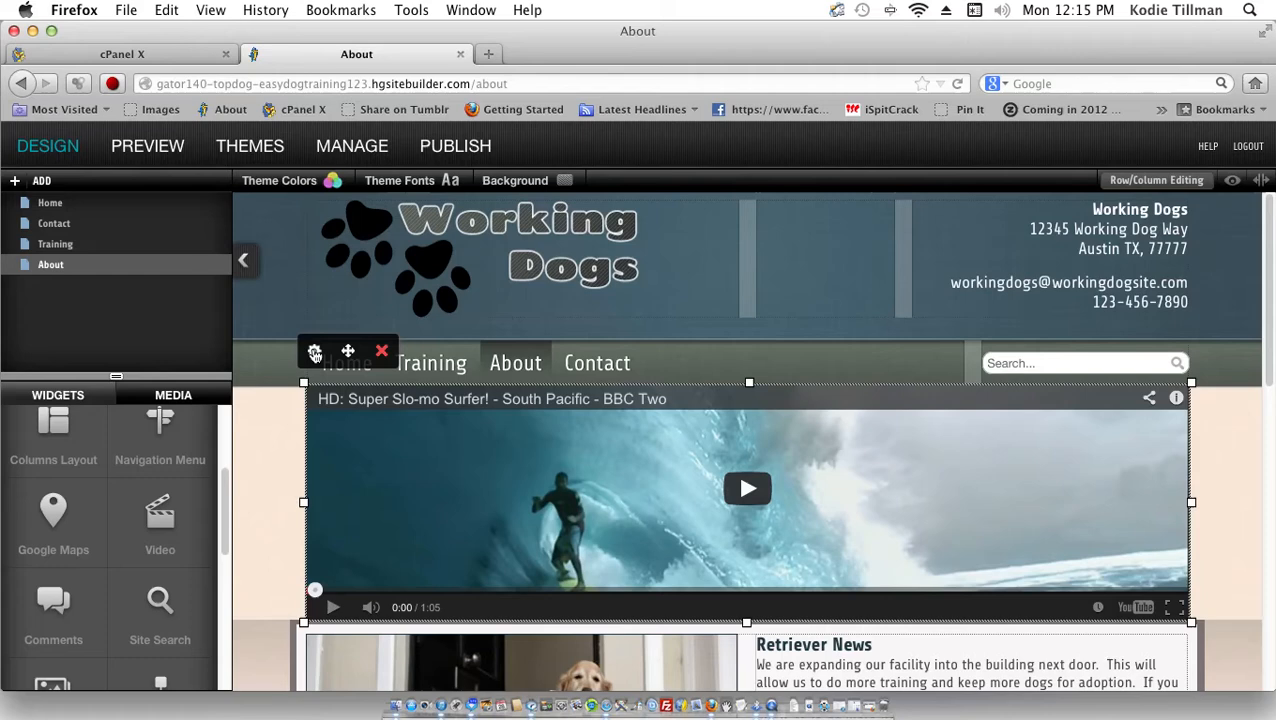
left_click(314, 353)
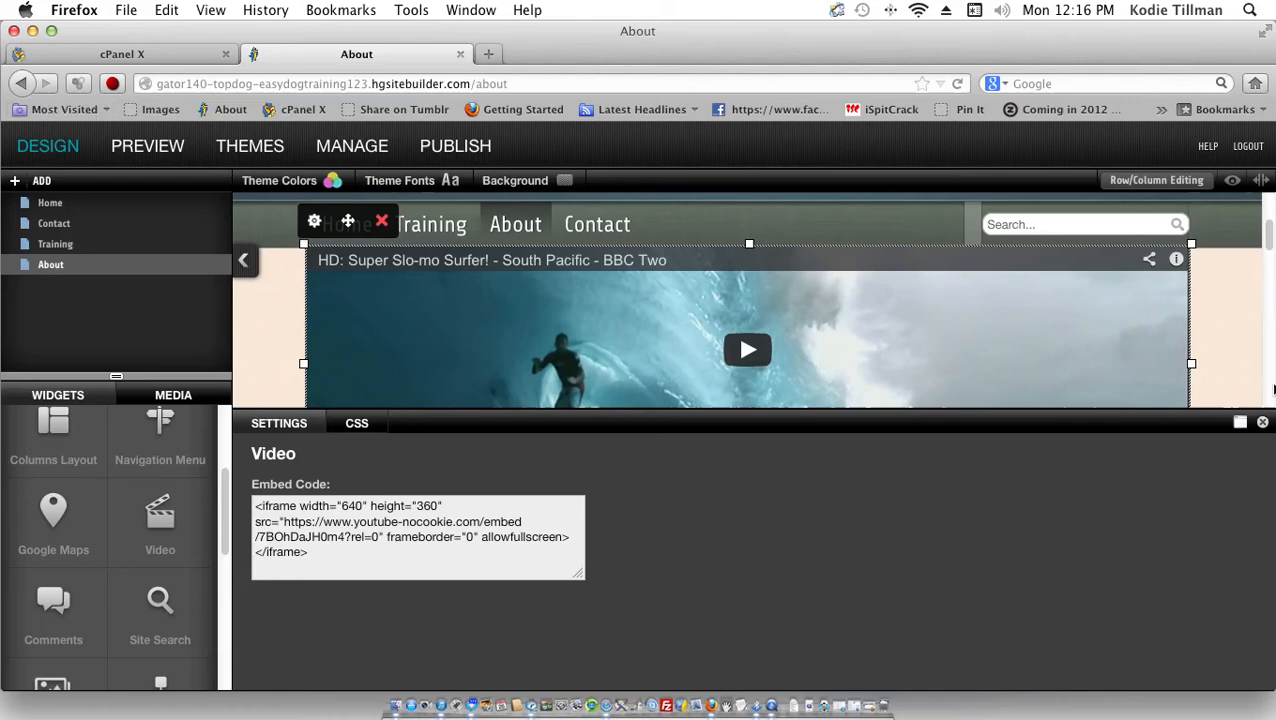
left_click(1263, 424)
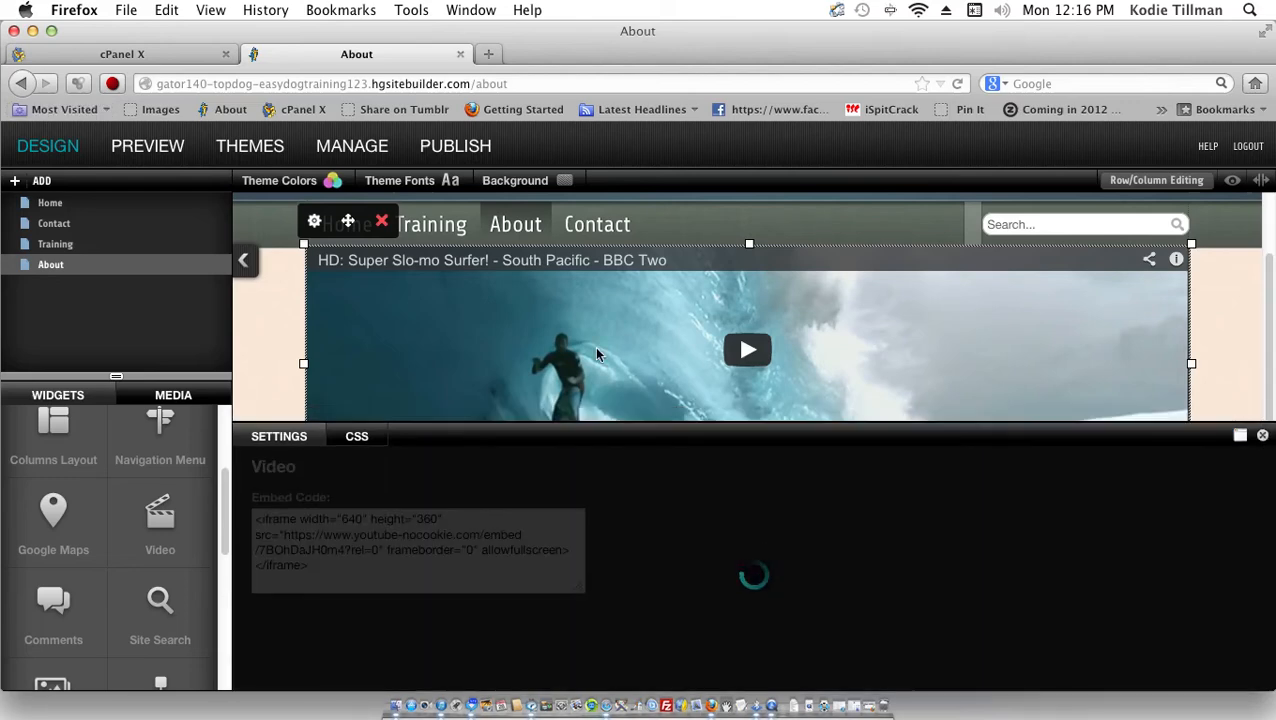
left_click(380, 224)
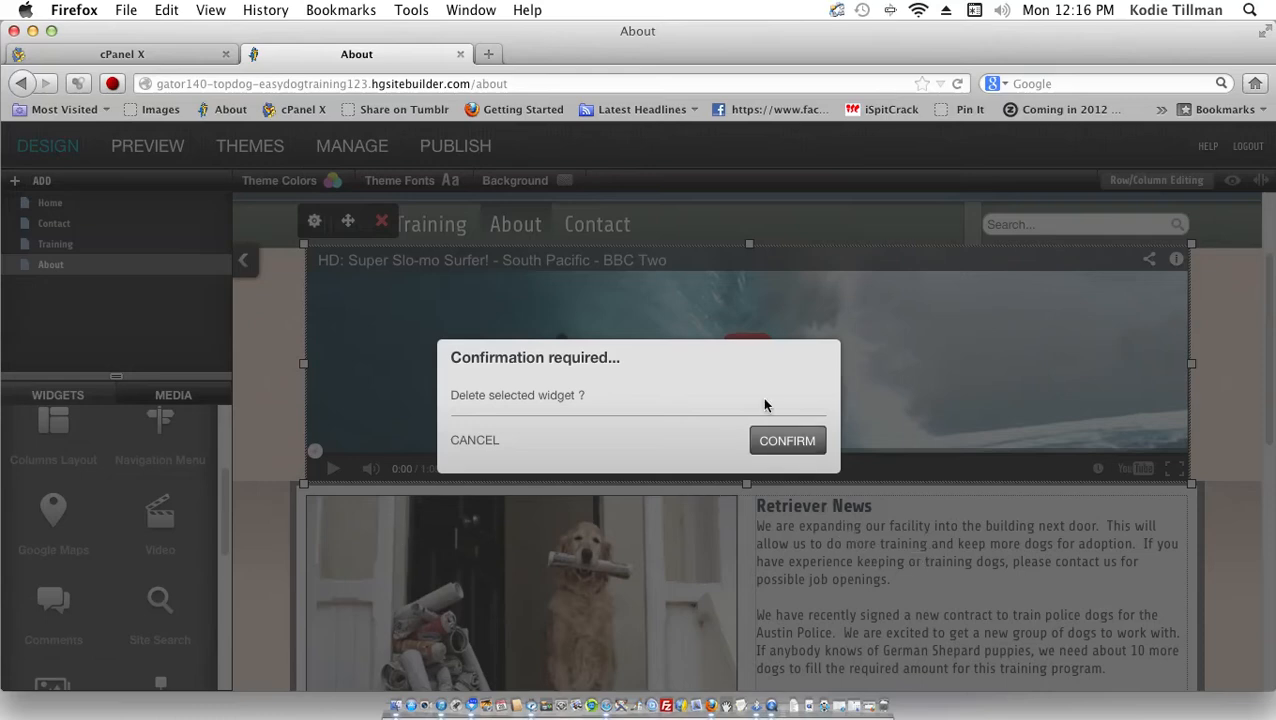
left_click(787, 450)
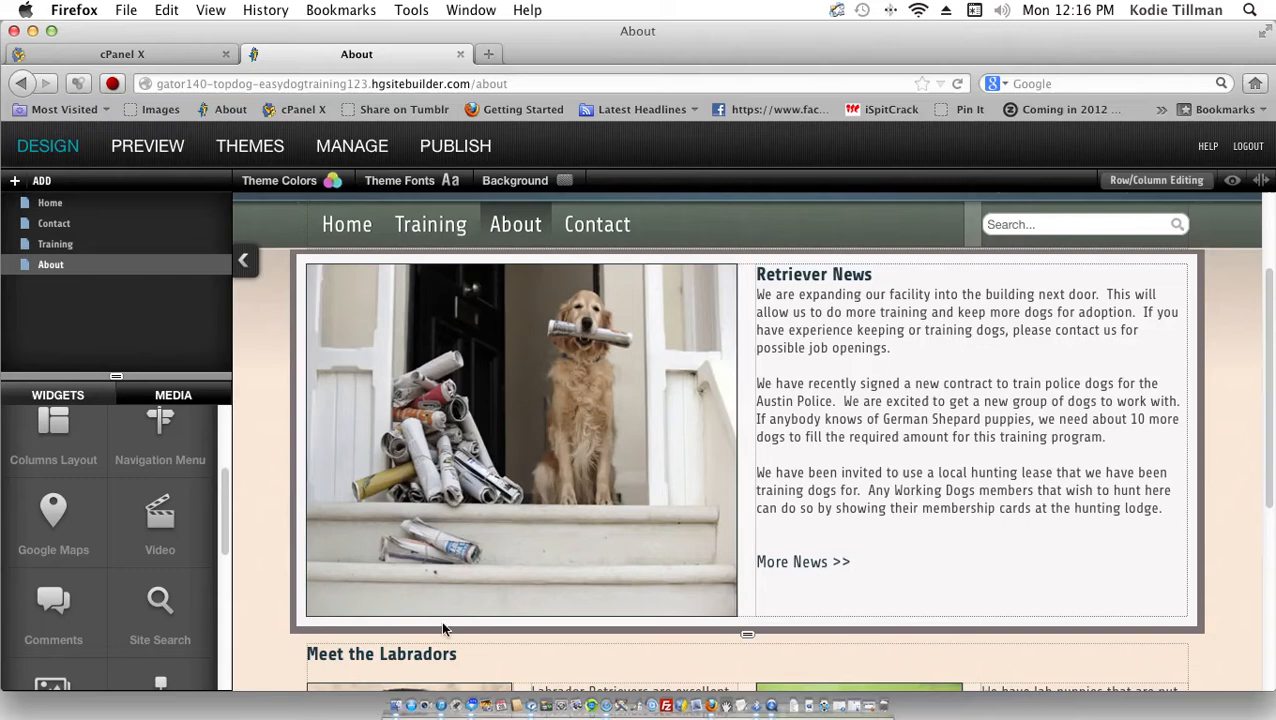
scroll(459, 648, "down", 5)
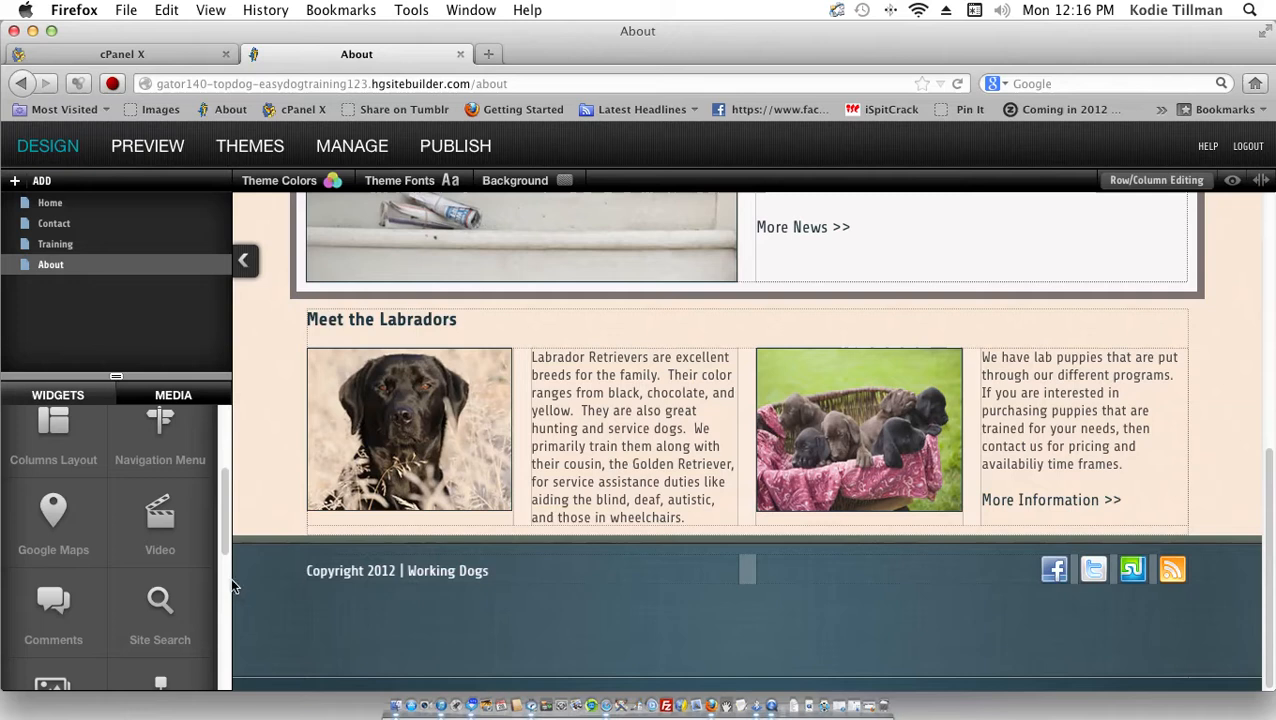
scroll(228, 583, "down", 5)
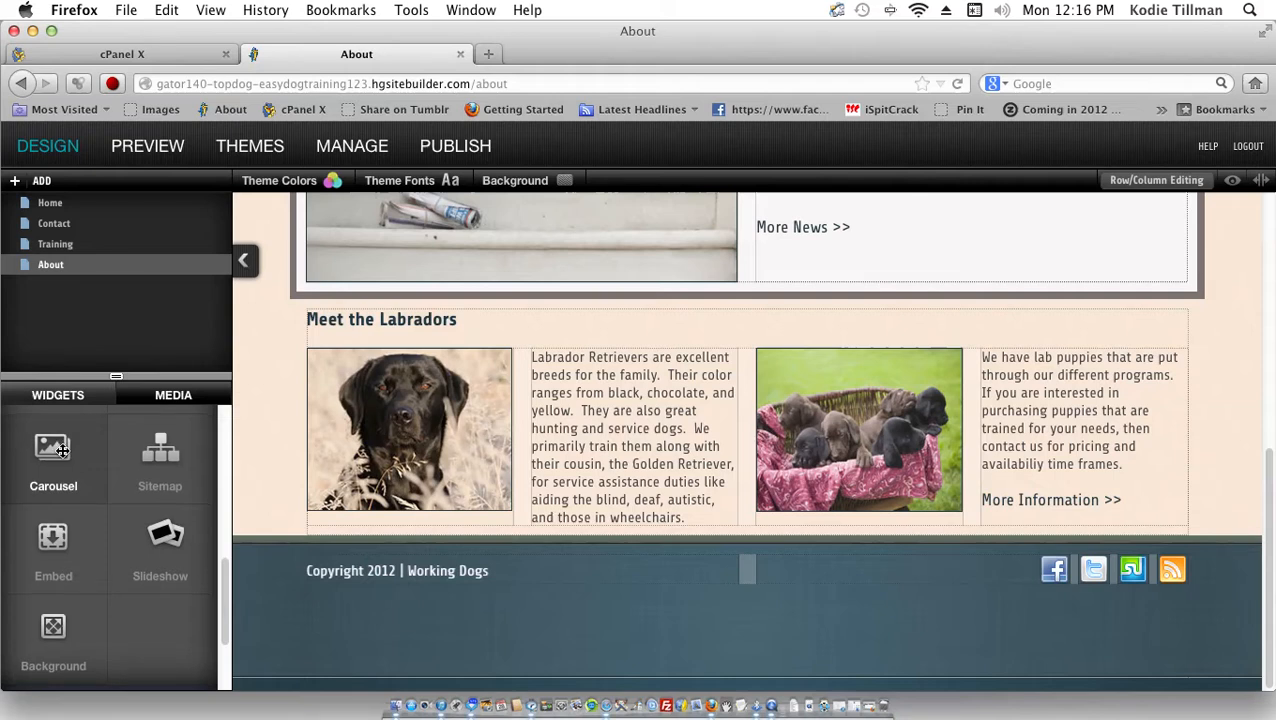
left_click_drag(63, 455, 507, 319)
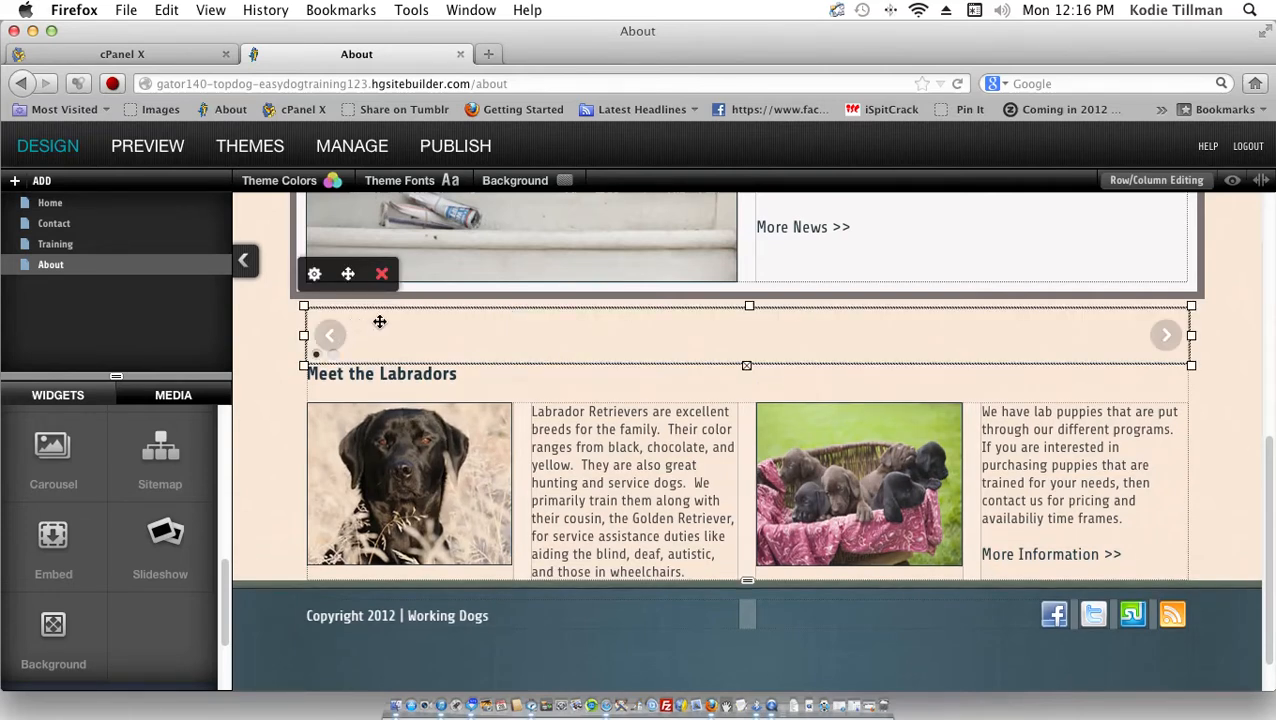
double_click(375, 326)
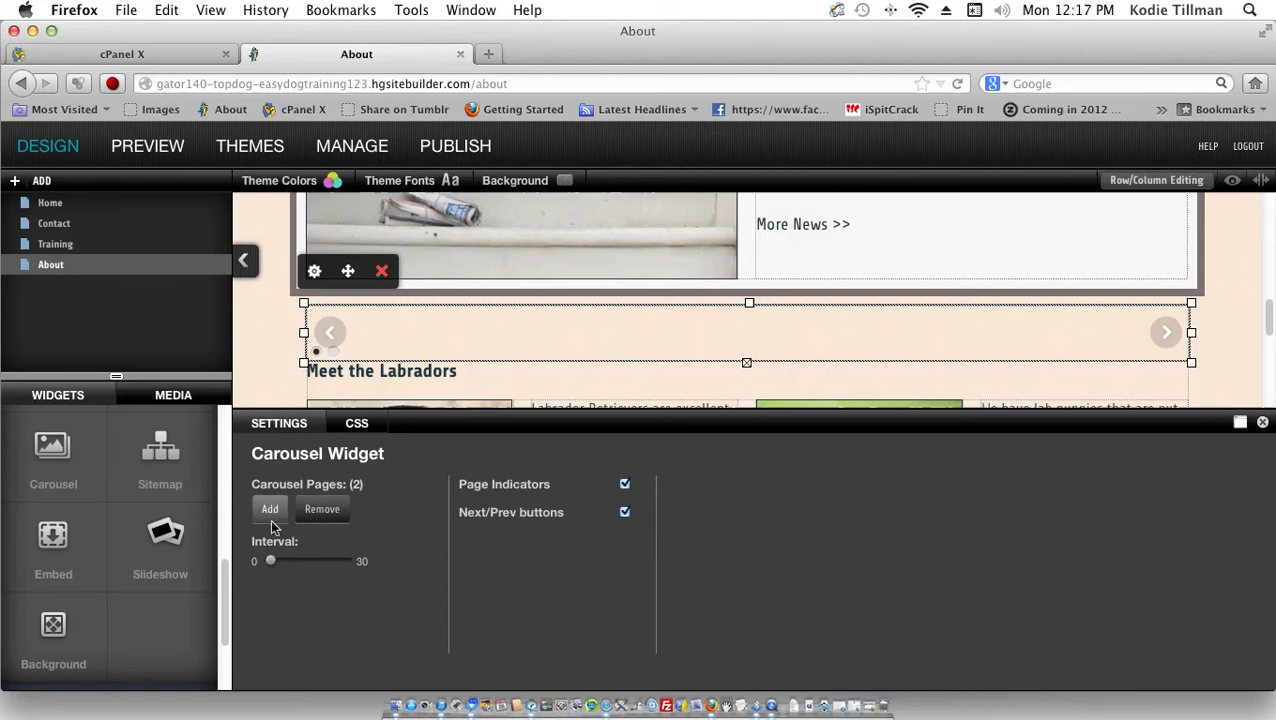
mouse_move(268, 558)
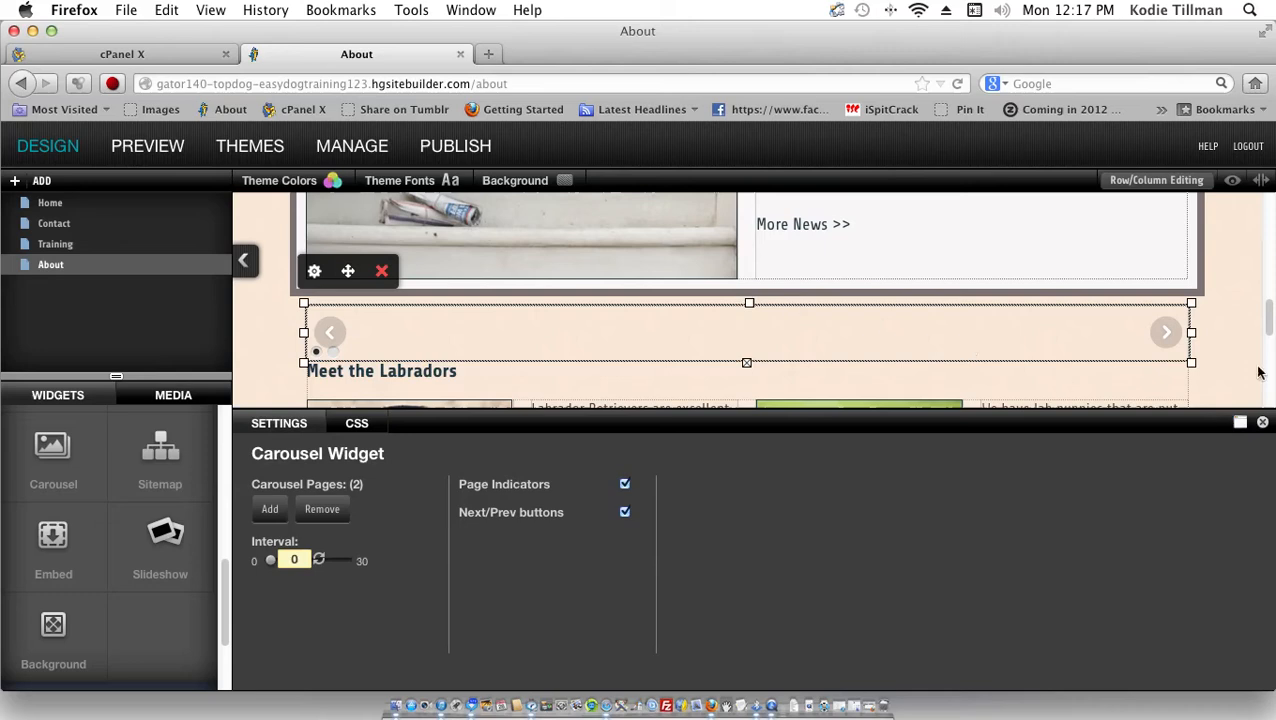
left_click(1166, 334)
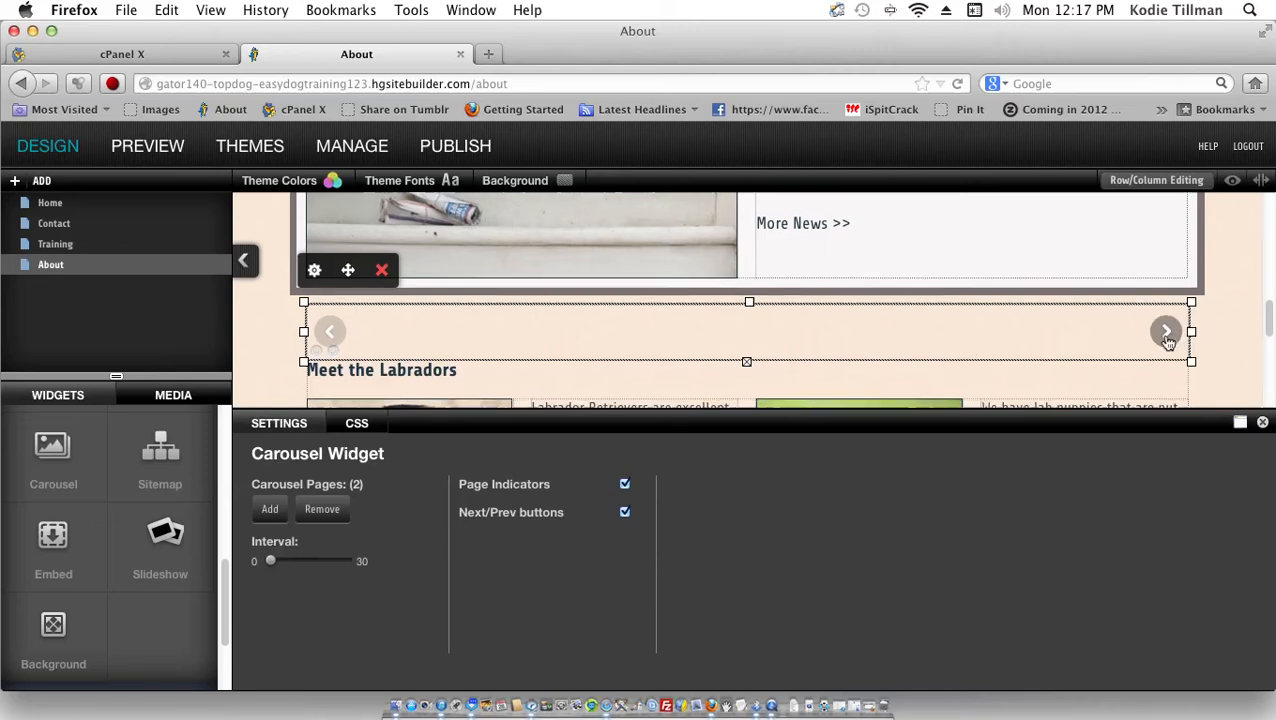
left_click(381, 266)
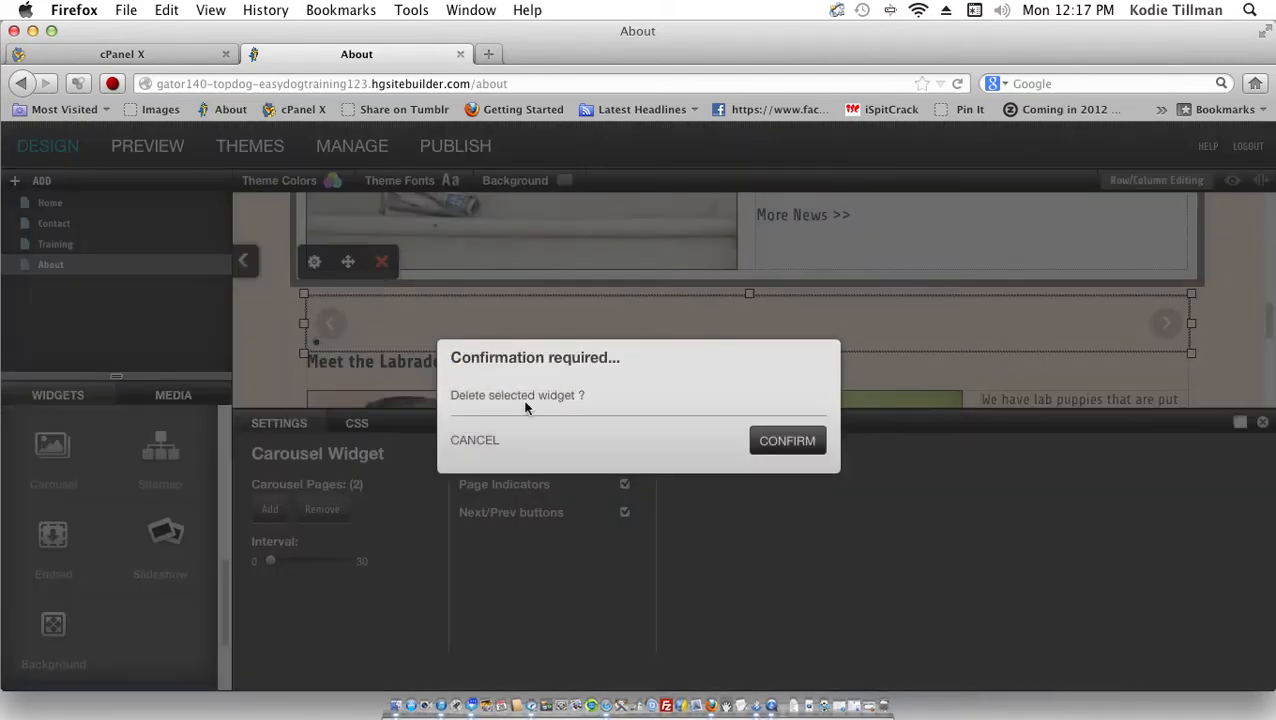
left_click(771, 452)
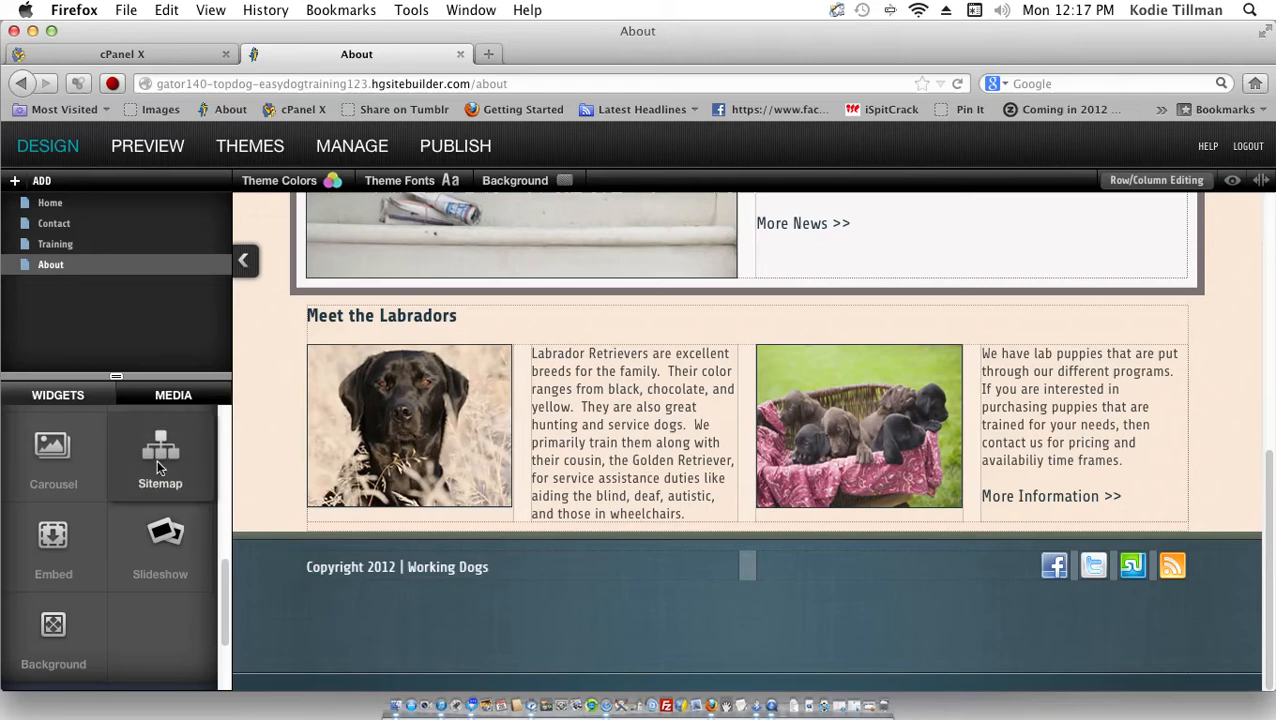
left_click_drag(157, 466, 170, 465)
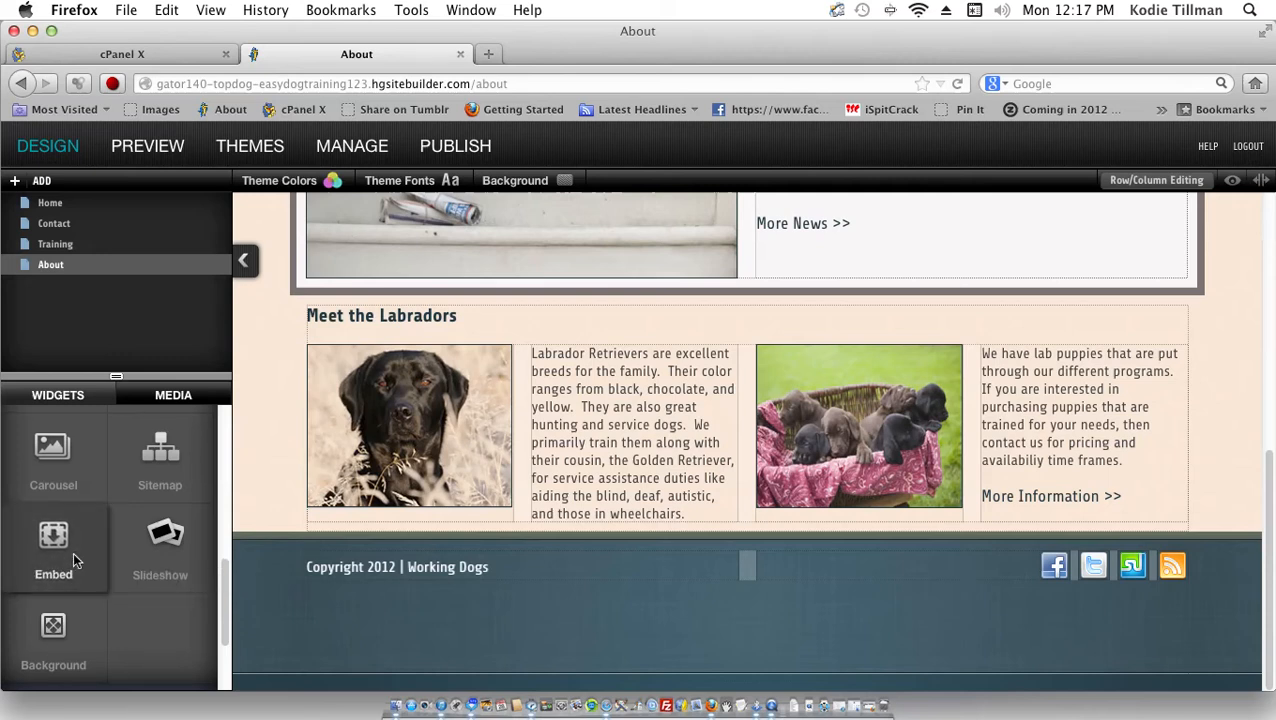
left_click_drag(73, 552, 386, 313)
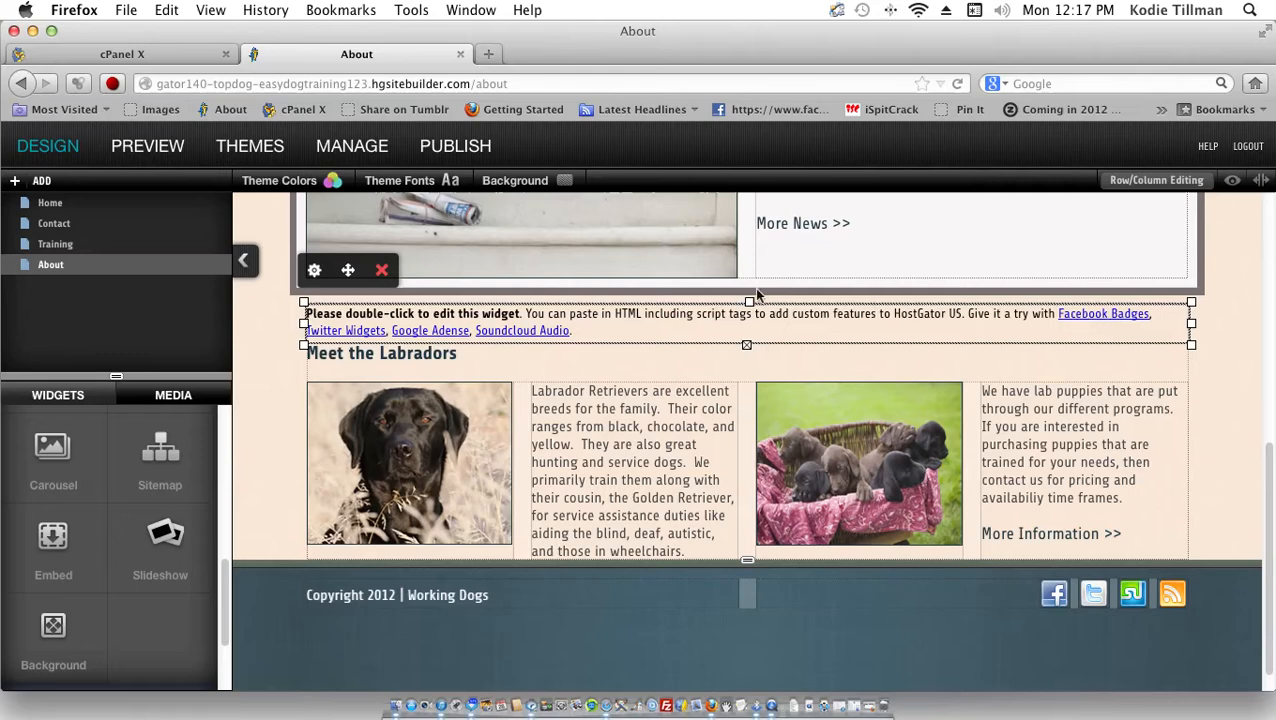
left_click(383, 272)
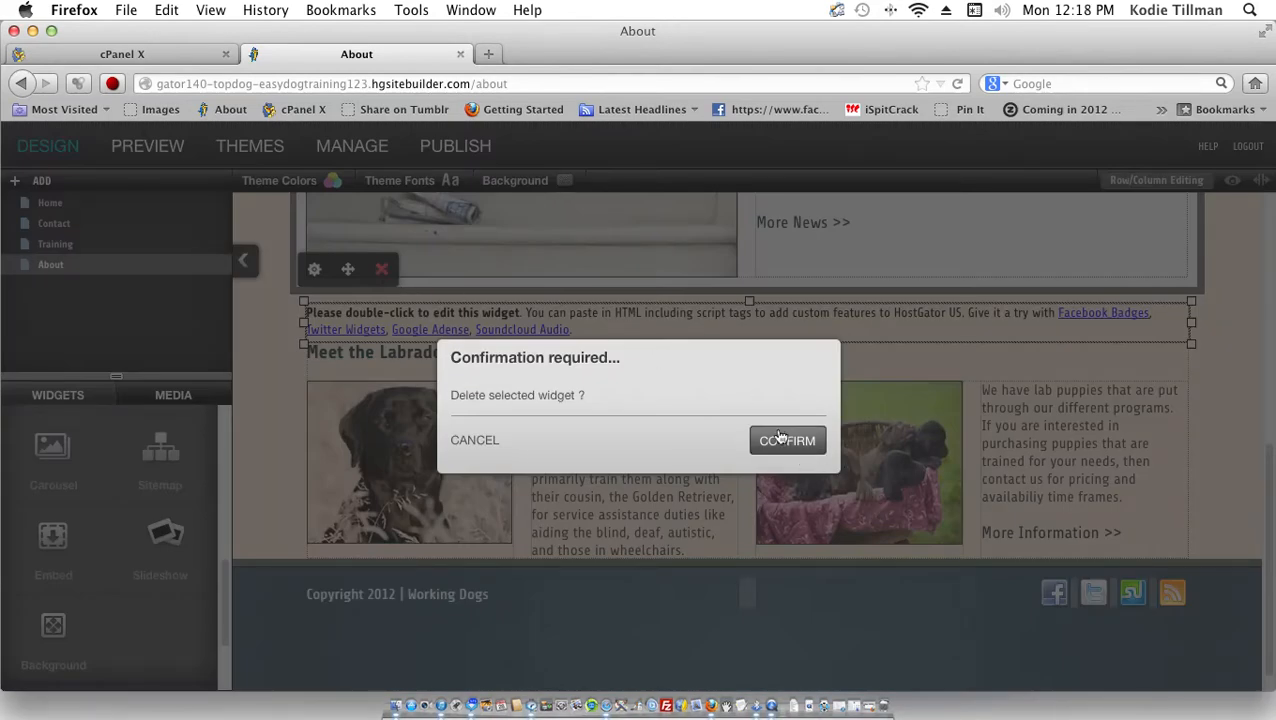
left_click(778, 433)
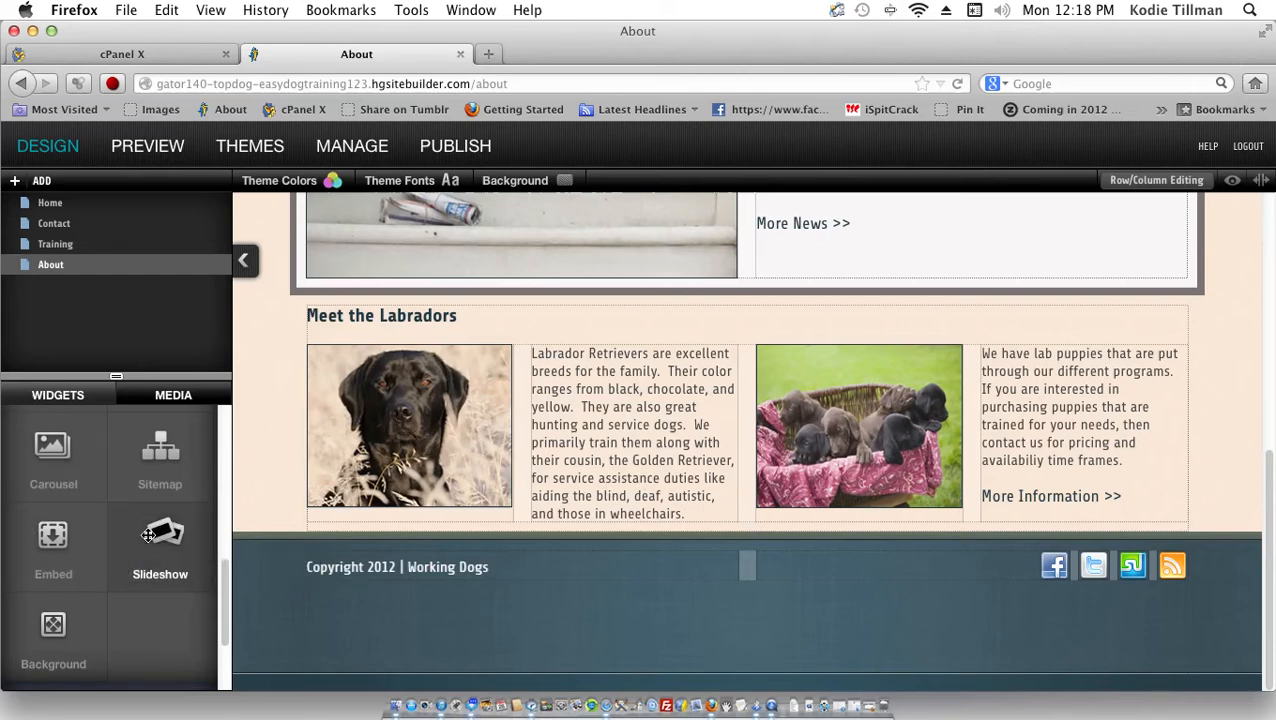
left_click_drag(148, 536, 328, 314)
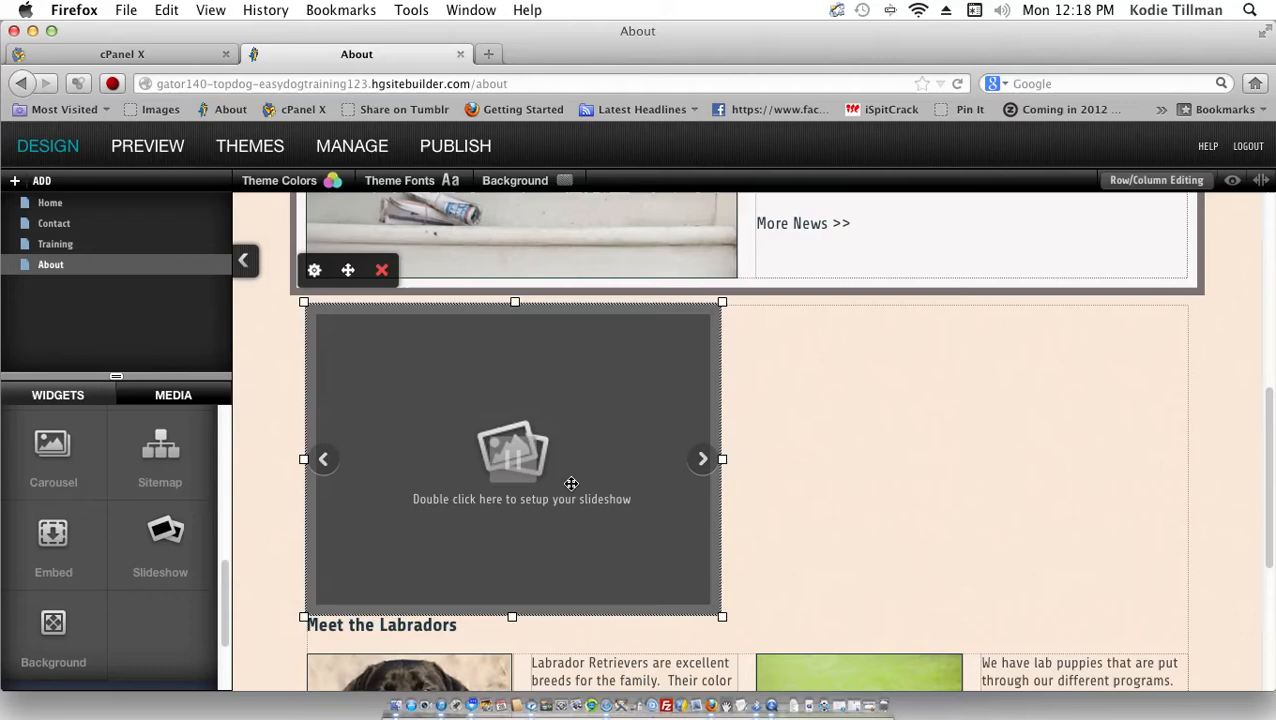
double_click(570, 484)
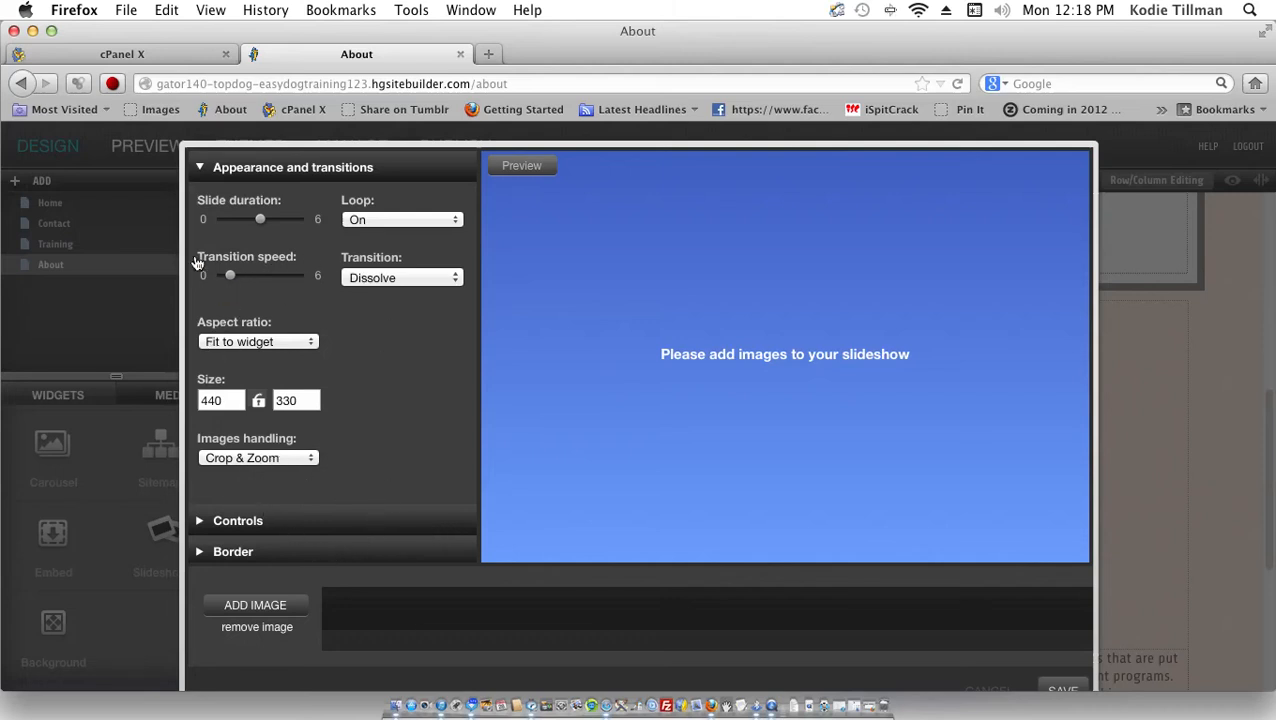
mouse_move(279, 228)
left_click(240, 521)
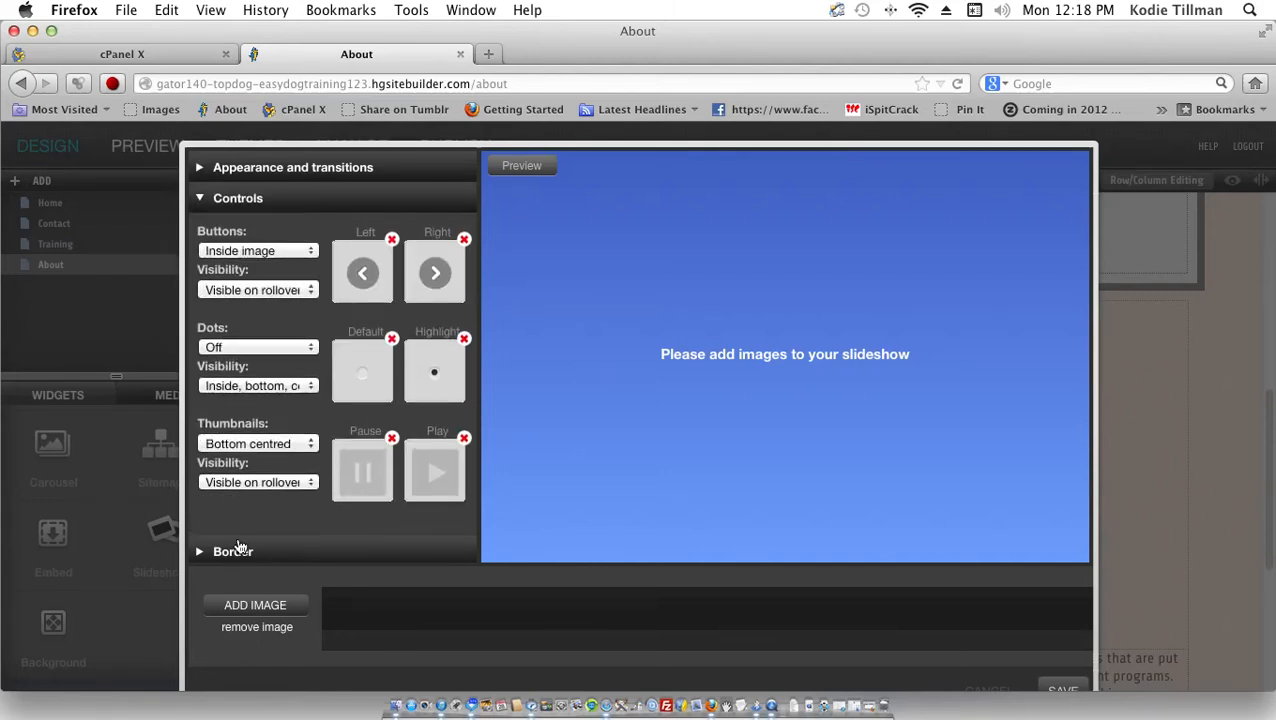
left_click(238, 550)
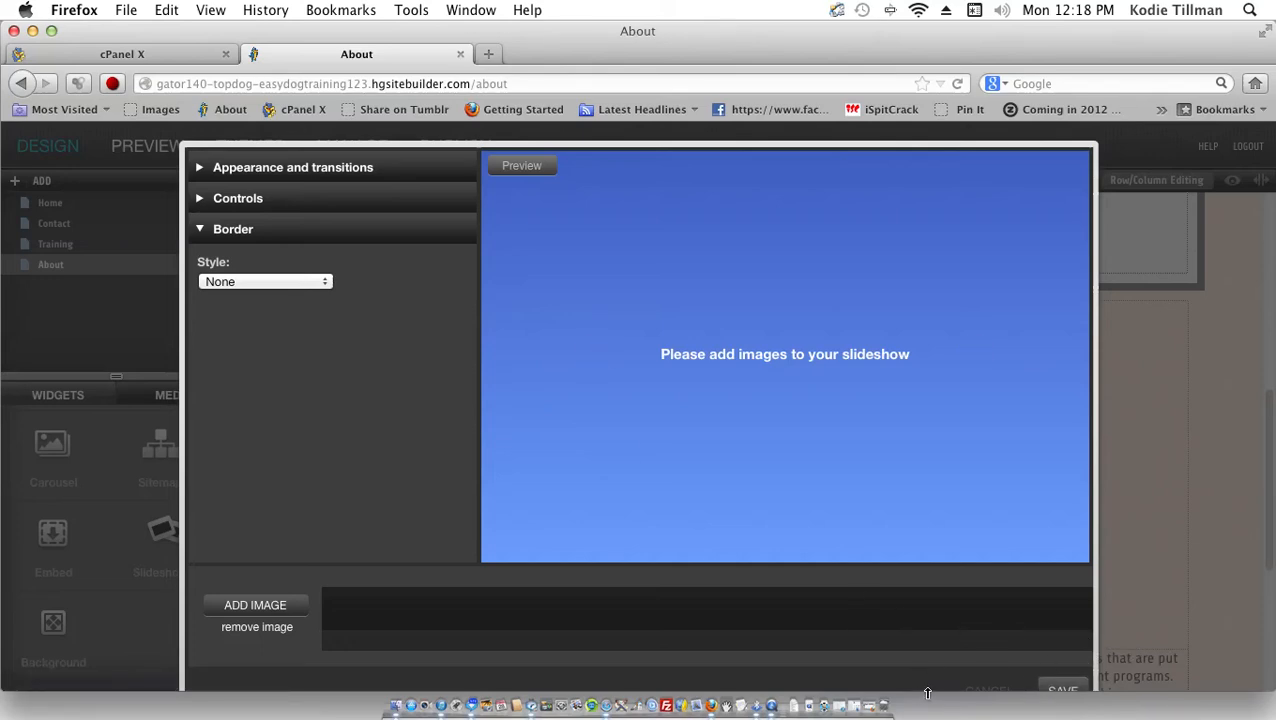
left_click(988, 691)
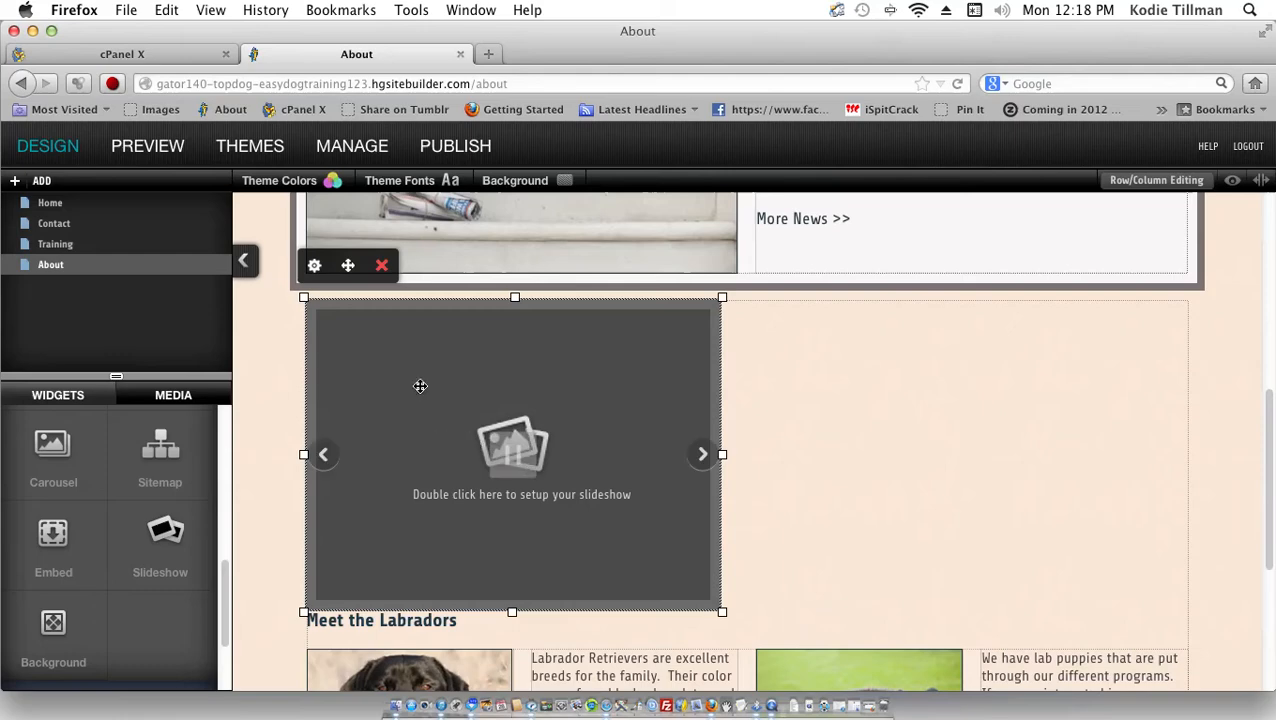
scroll(420, 285, "up", 2)
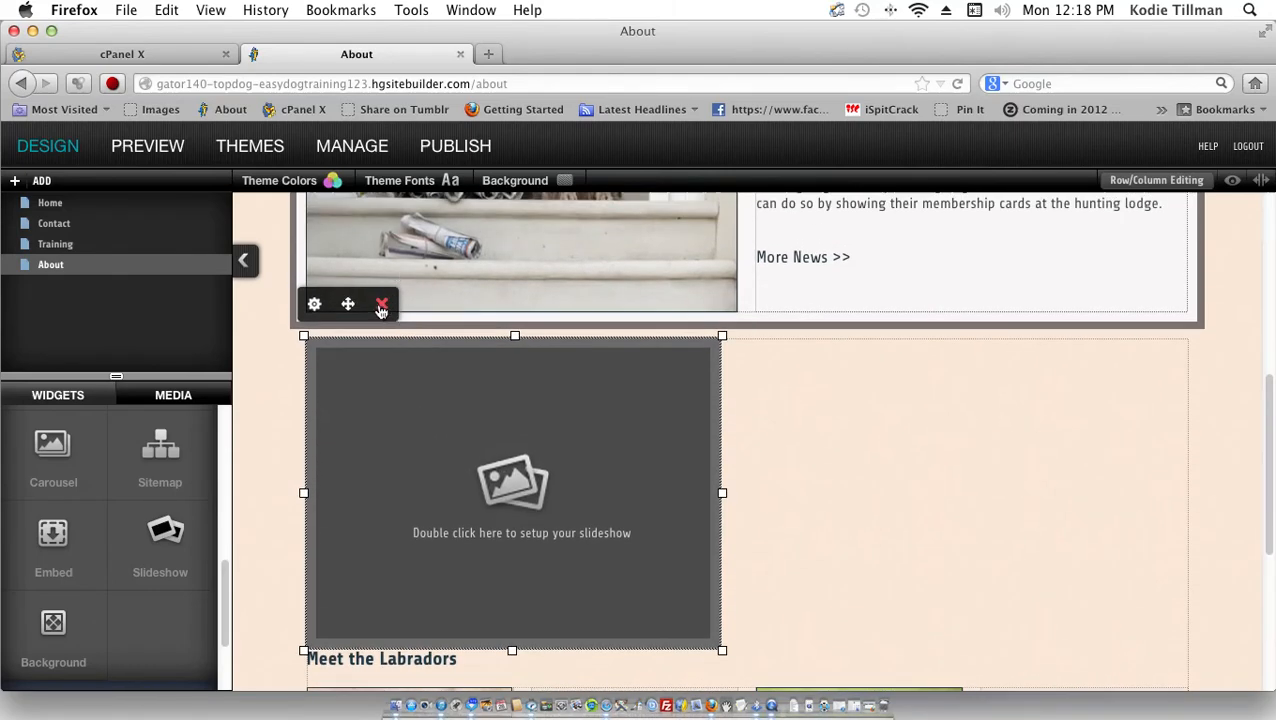
left_click(381, 305)
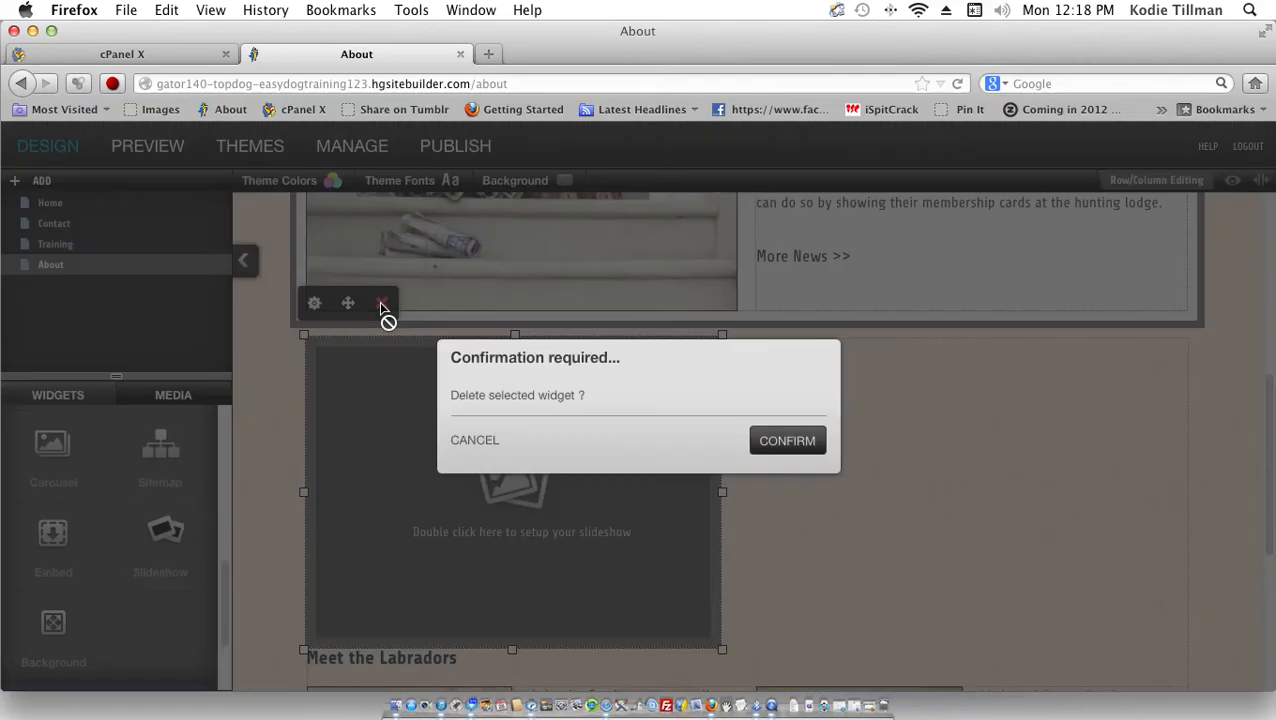
left_click(788, 444)
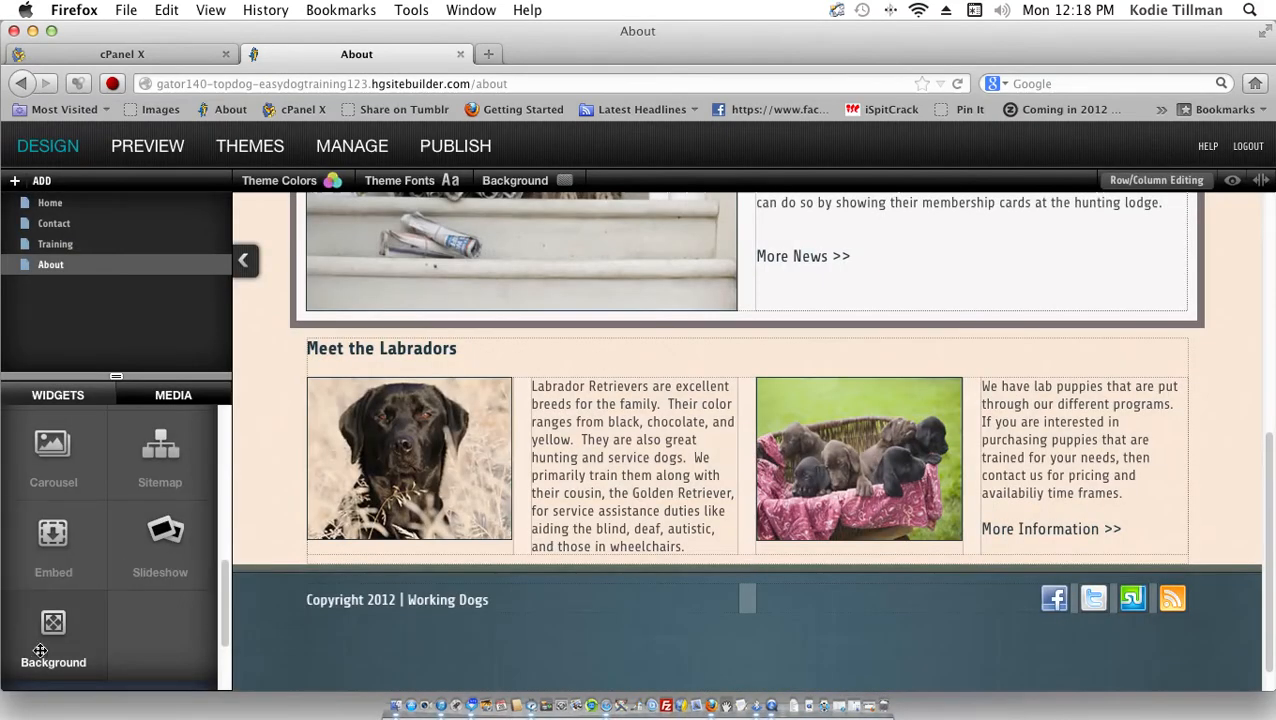
Step: Add a Background widget above Meet the Labradors, keeping the colour-only display option
scroll(53, 644, "down", 1)
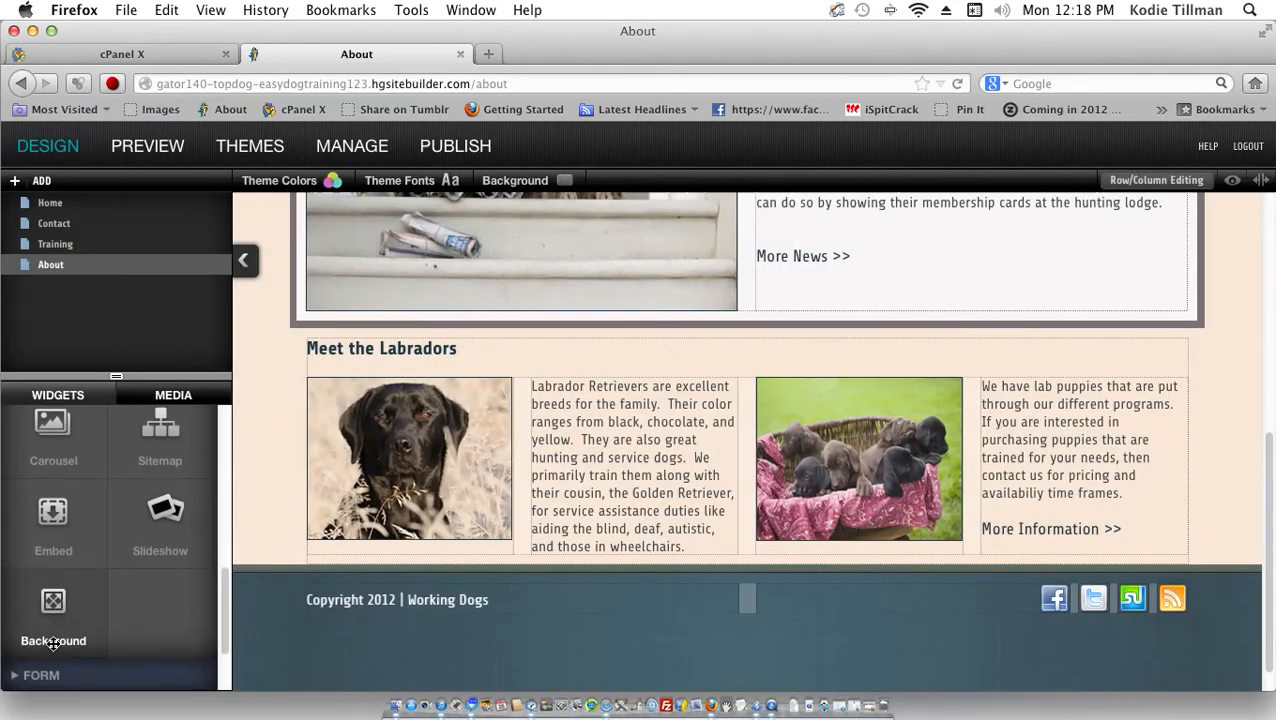
left_click_drag(61, 624, 266, 464)
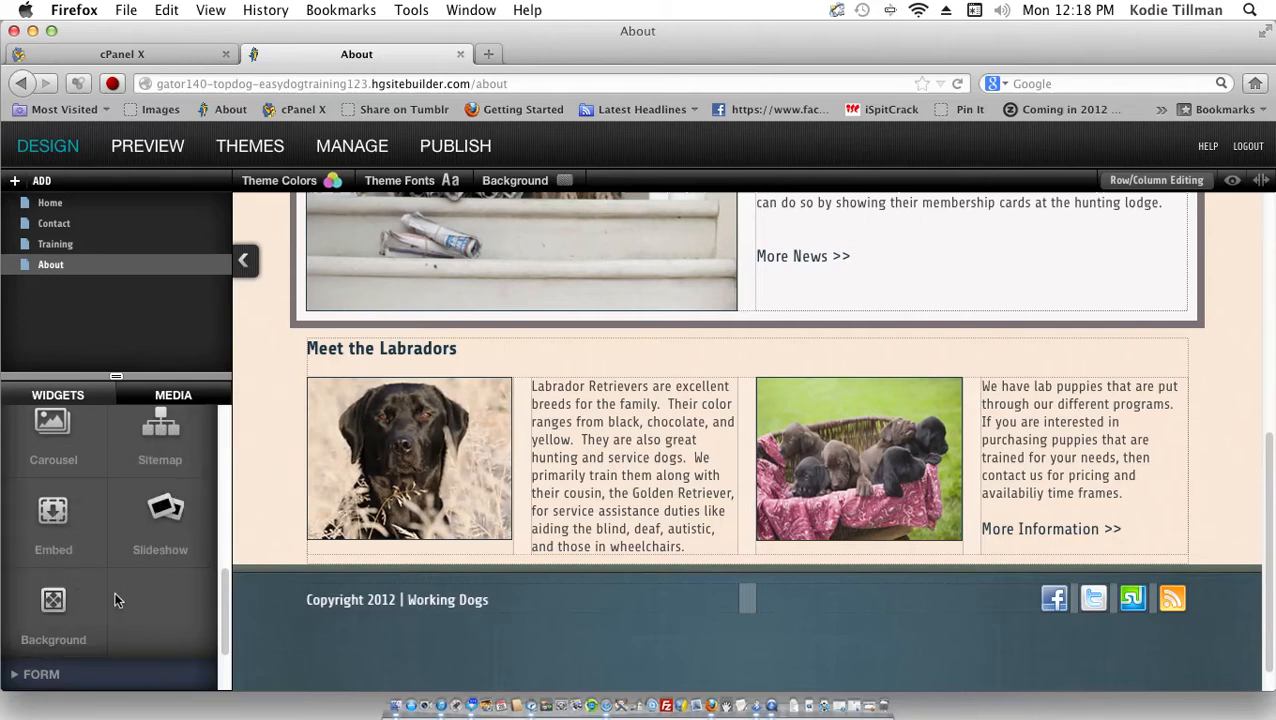
scroll(99, 608, "down", 1)
left_click_drag(100, 554, 416, 350)
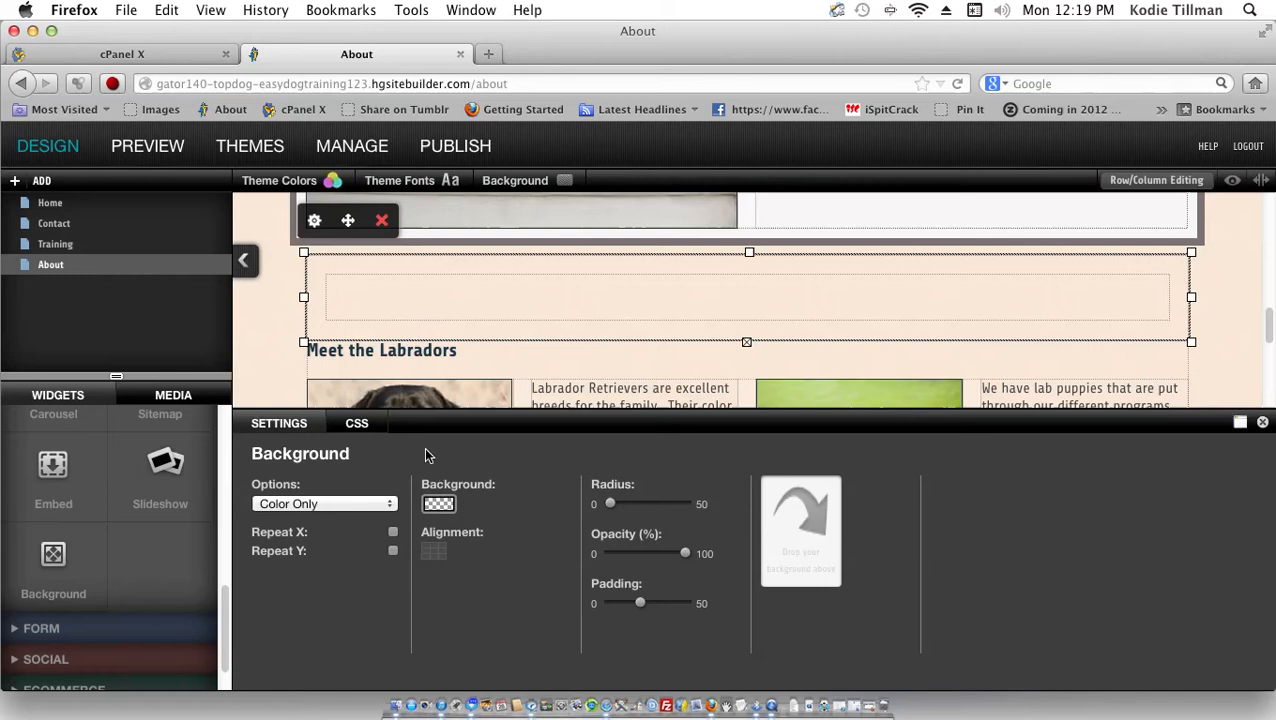
left_click(319, 508)
left_click(317, 504)
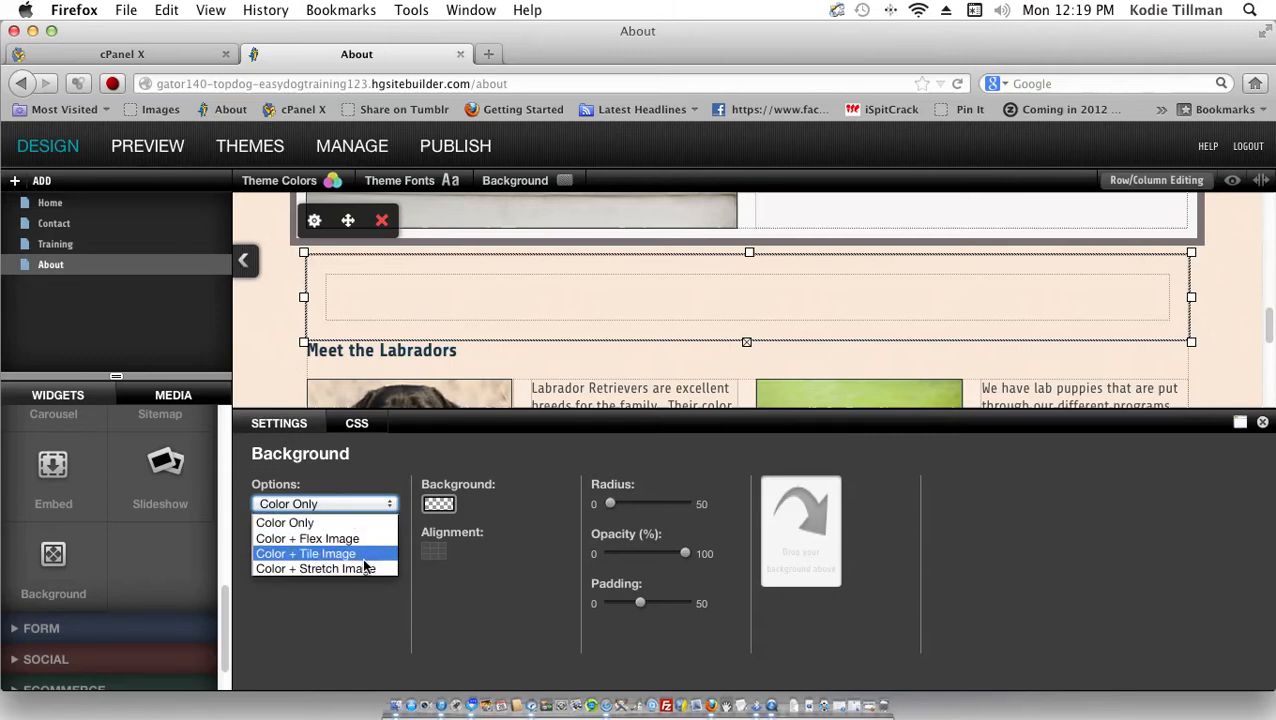
left_click(338, 522)
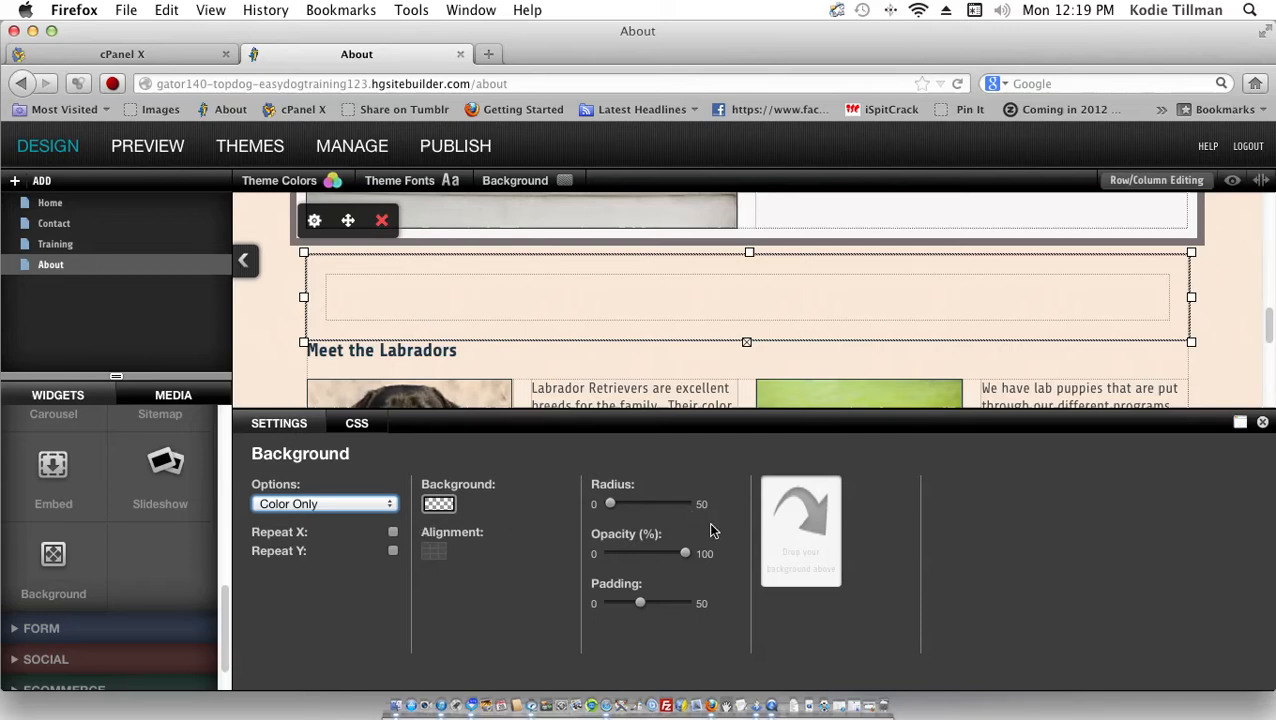
Step: Adjust the block's opacity, set padding to 46 and radius to 27, then delete it
mouse_move(688, 555)
left_click_drag(689, 553, 616, 550)
mouse_move(634, 602)
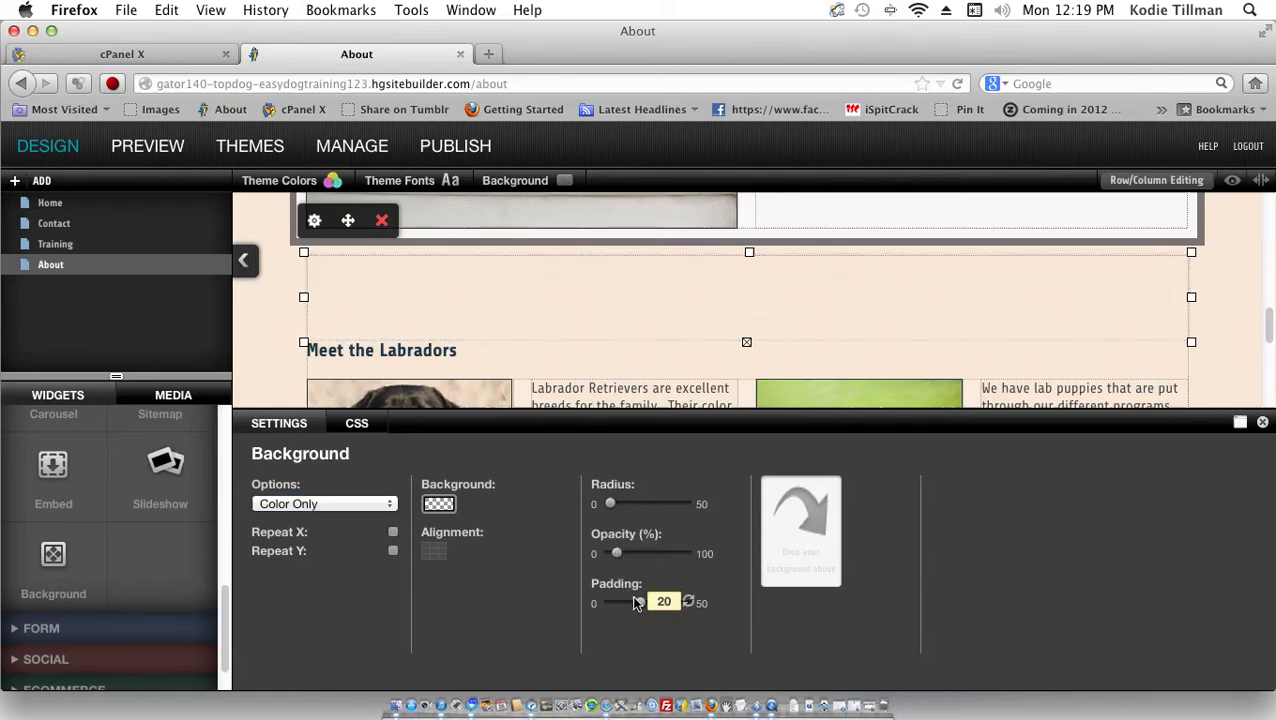
left_click_drag(638, 600, 605, 600)
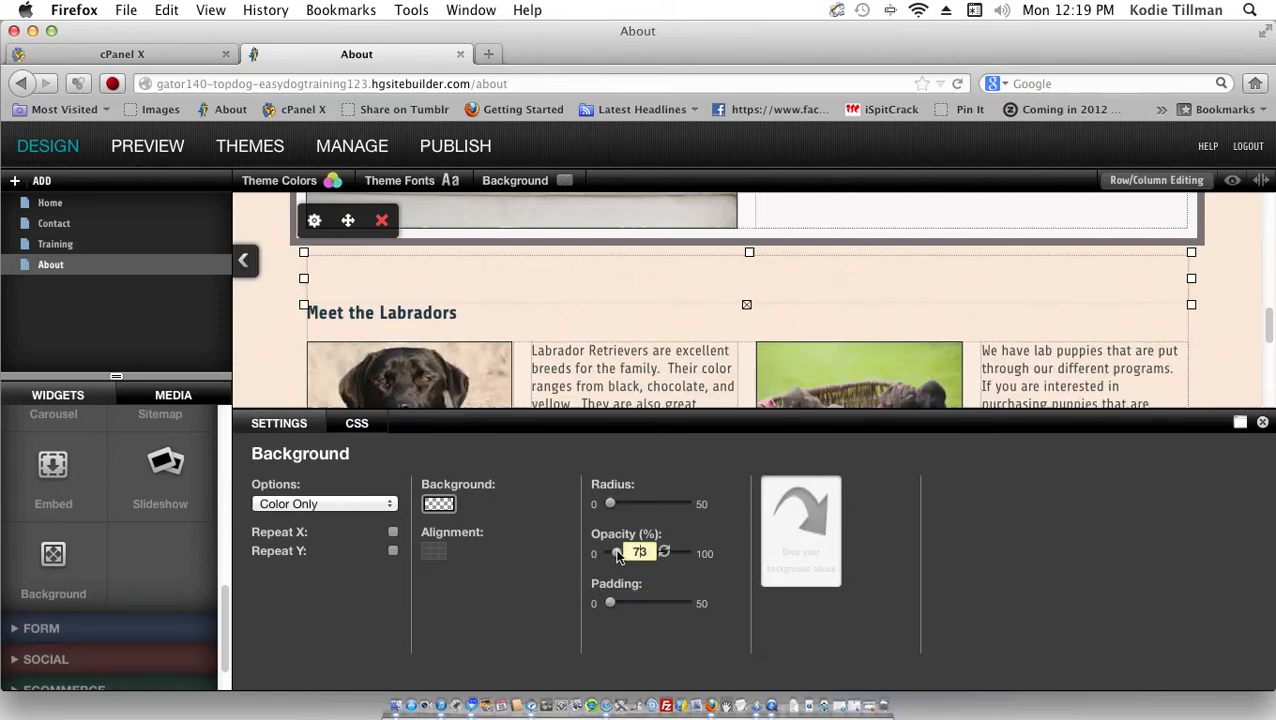
left_click_drag(616, 553, 688, 540)
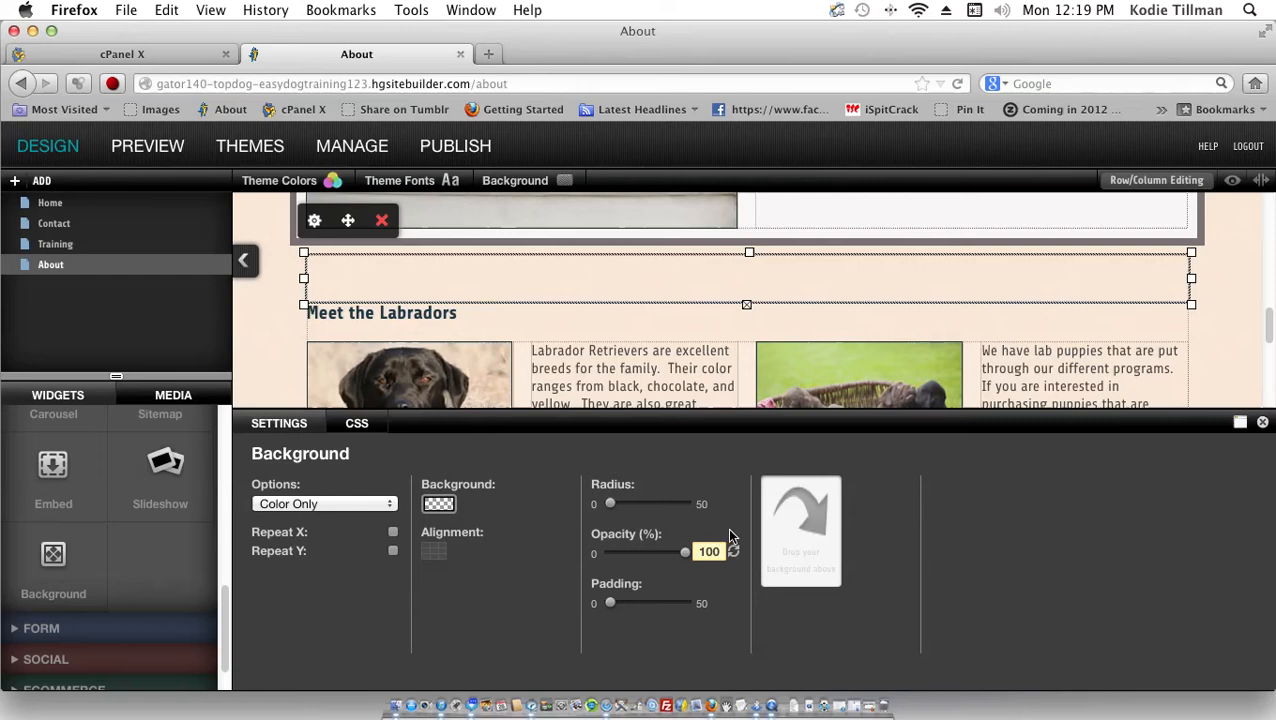
left_click_drag(610, 603, 700, 601)
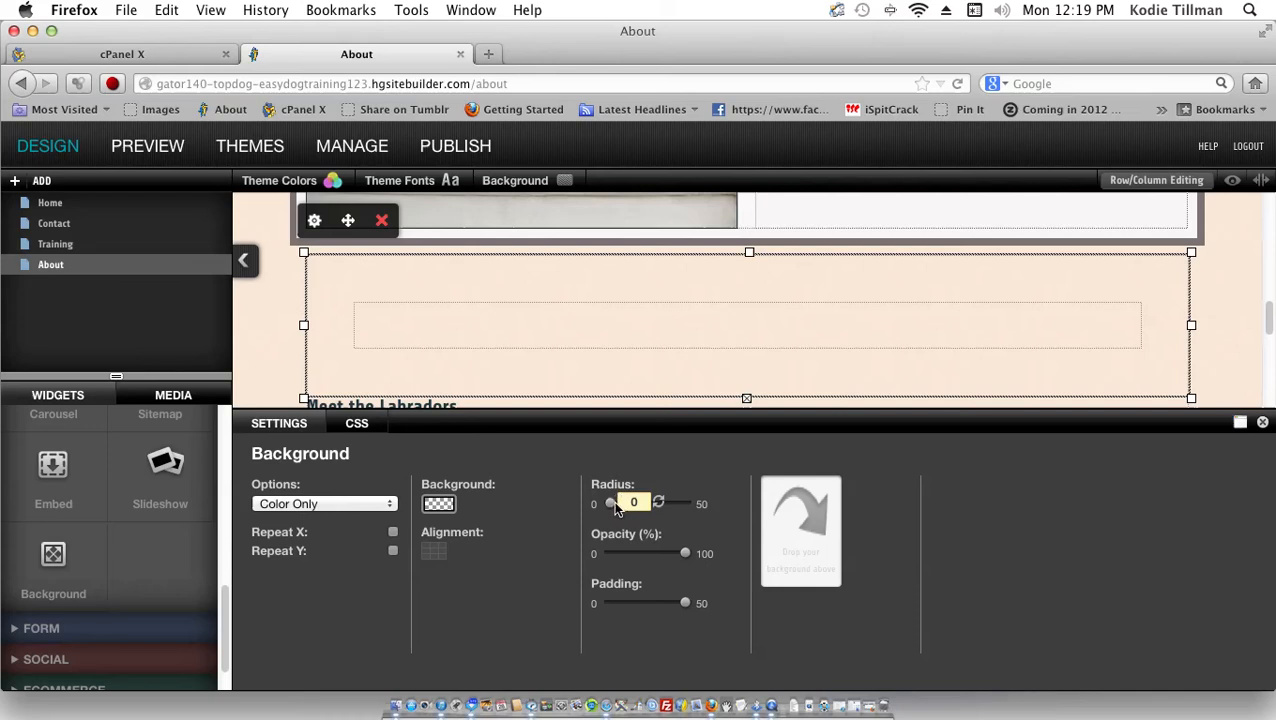
left_click_drag(619, 503, 656, 501)
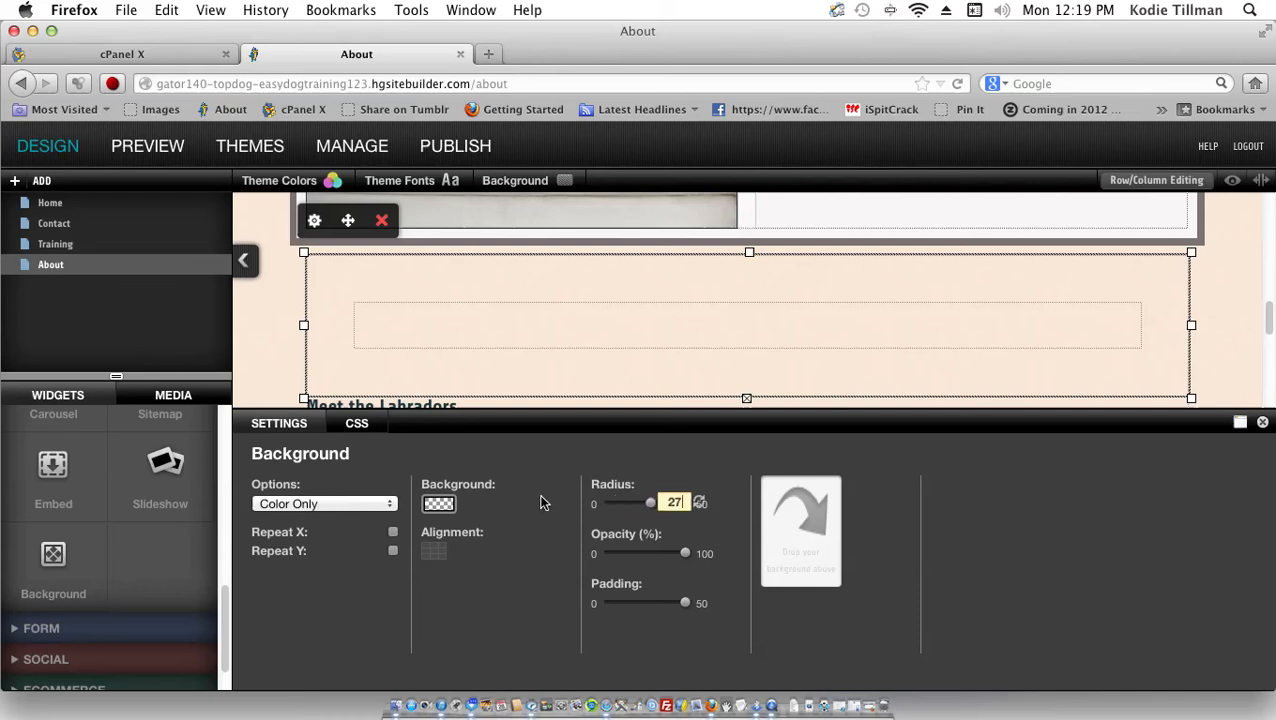
left_click(381, 220)
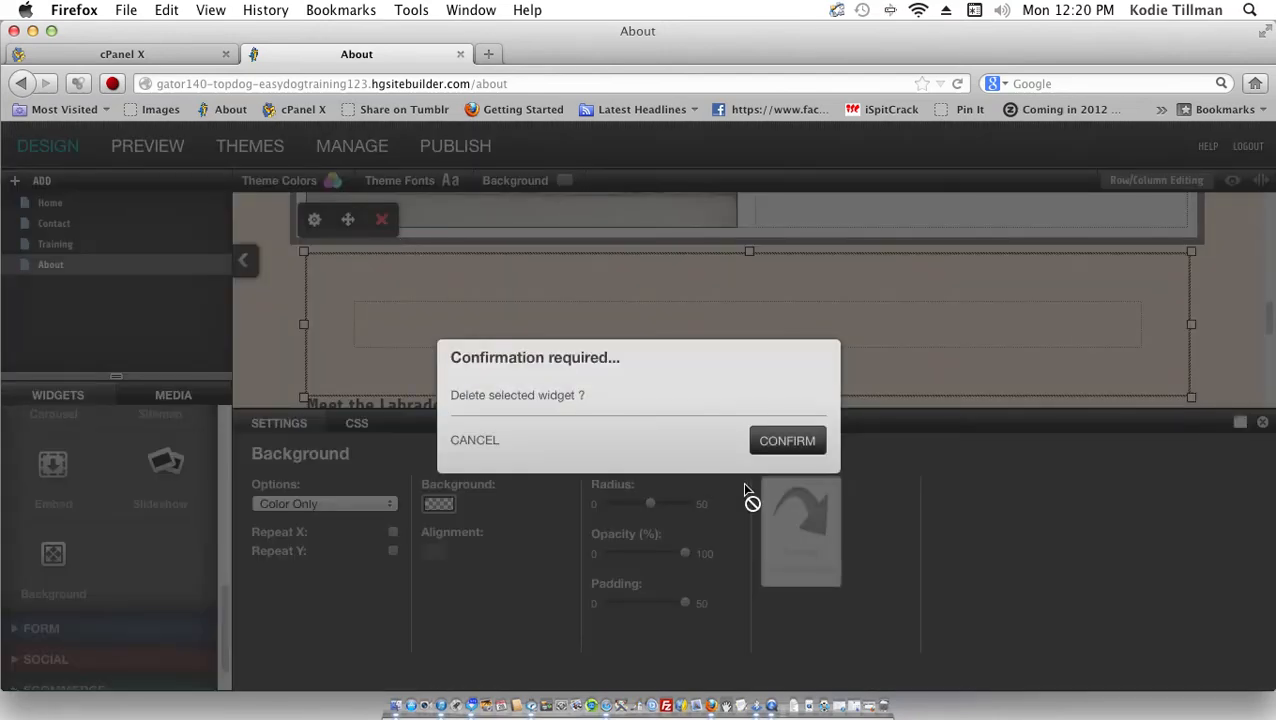
left_click(787, 441)
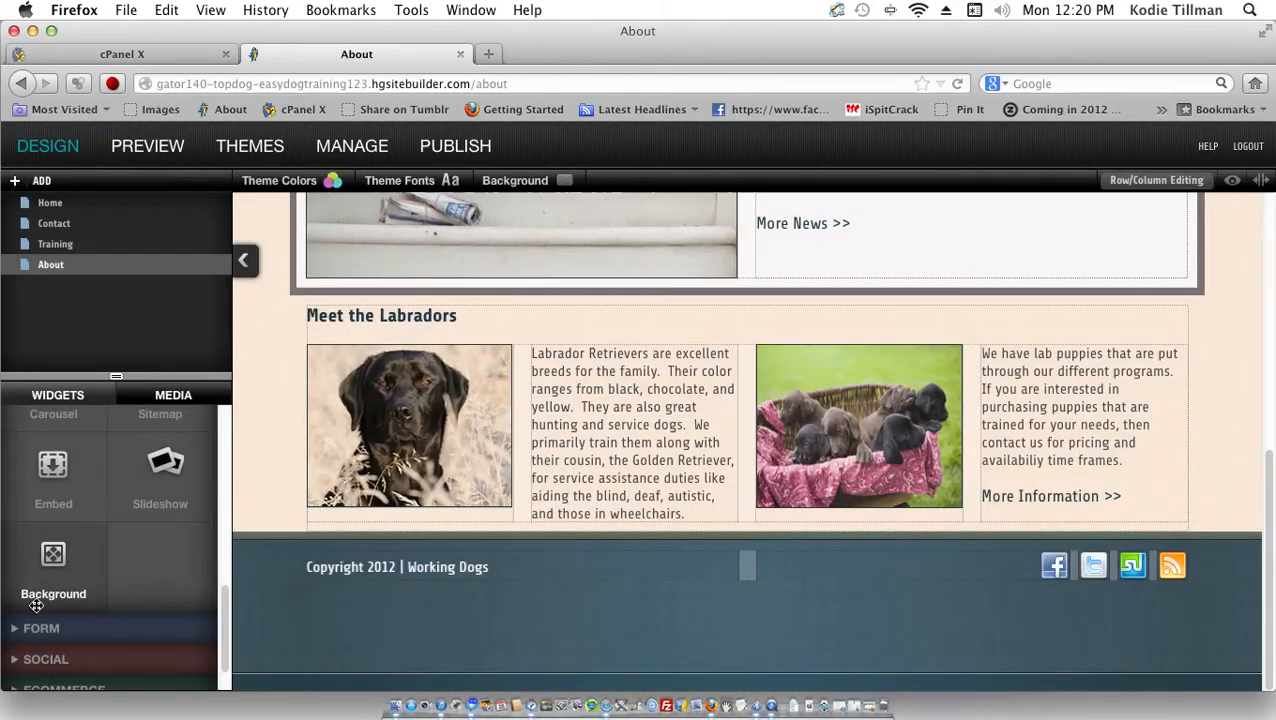
Step: Drop a Form Widget above Meet the Labradors and create 'My new form' with default settings
left_click(41, 628)
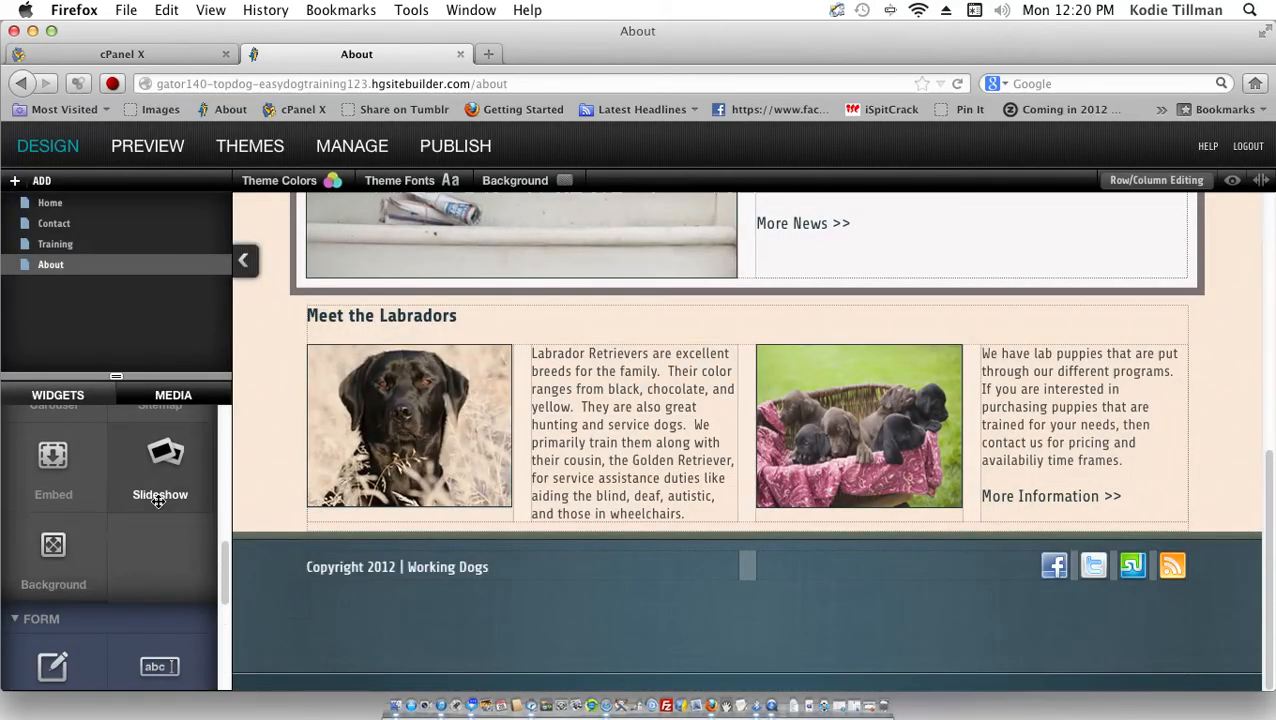
left_click_drag(228, 605, 226, 665)
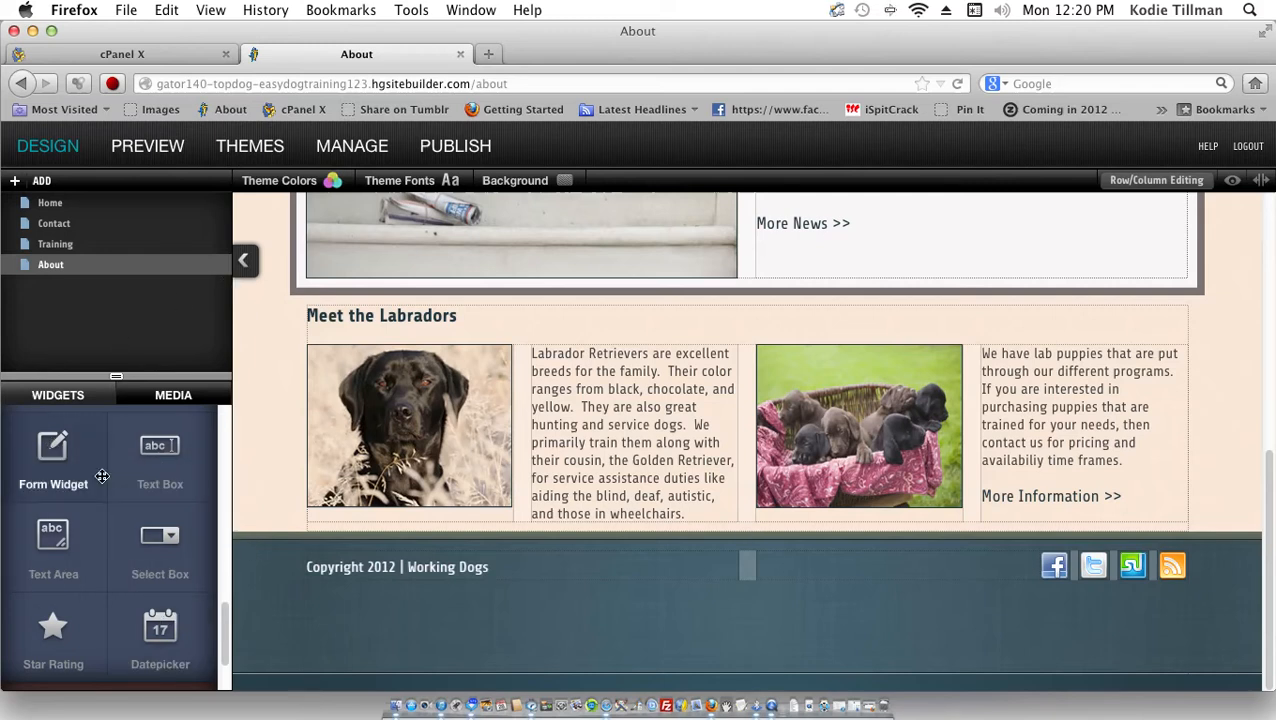
scroll(43, 468, "down", 1)
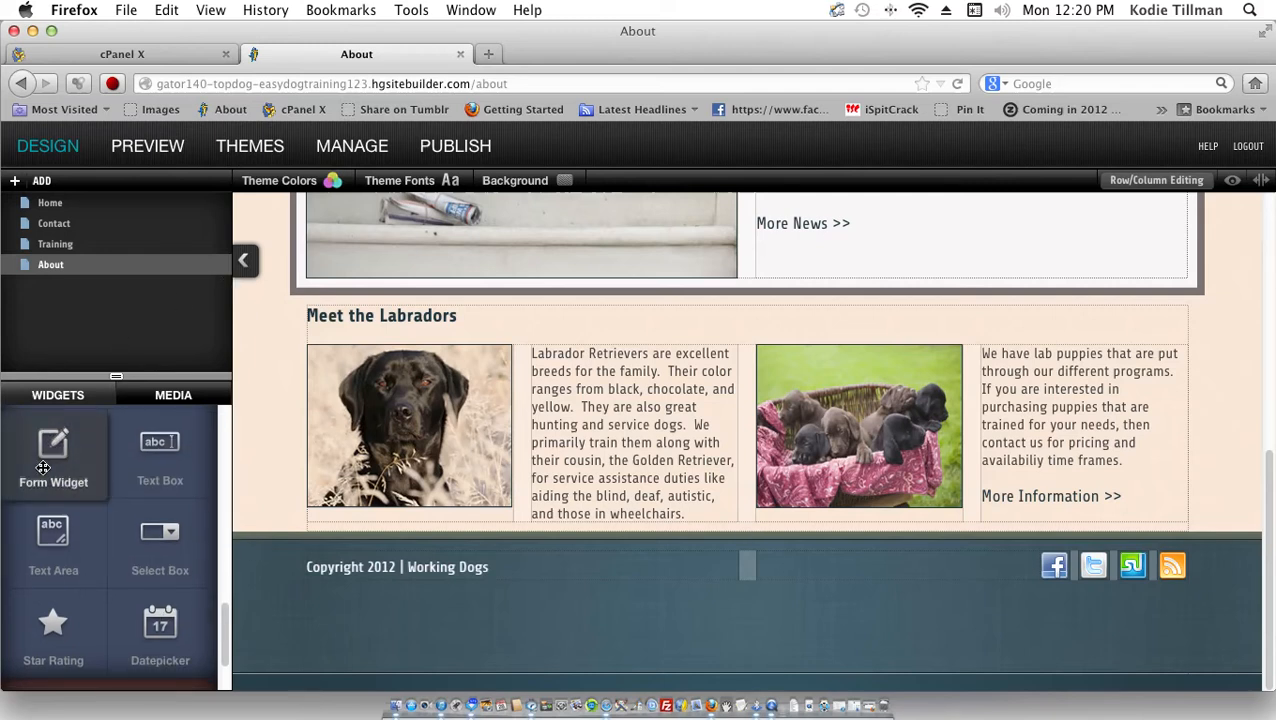
left_click_drag(43, 468, 454, 311)
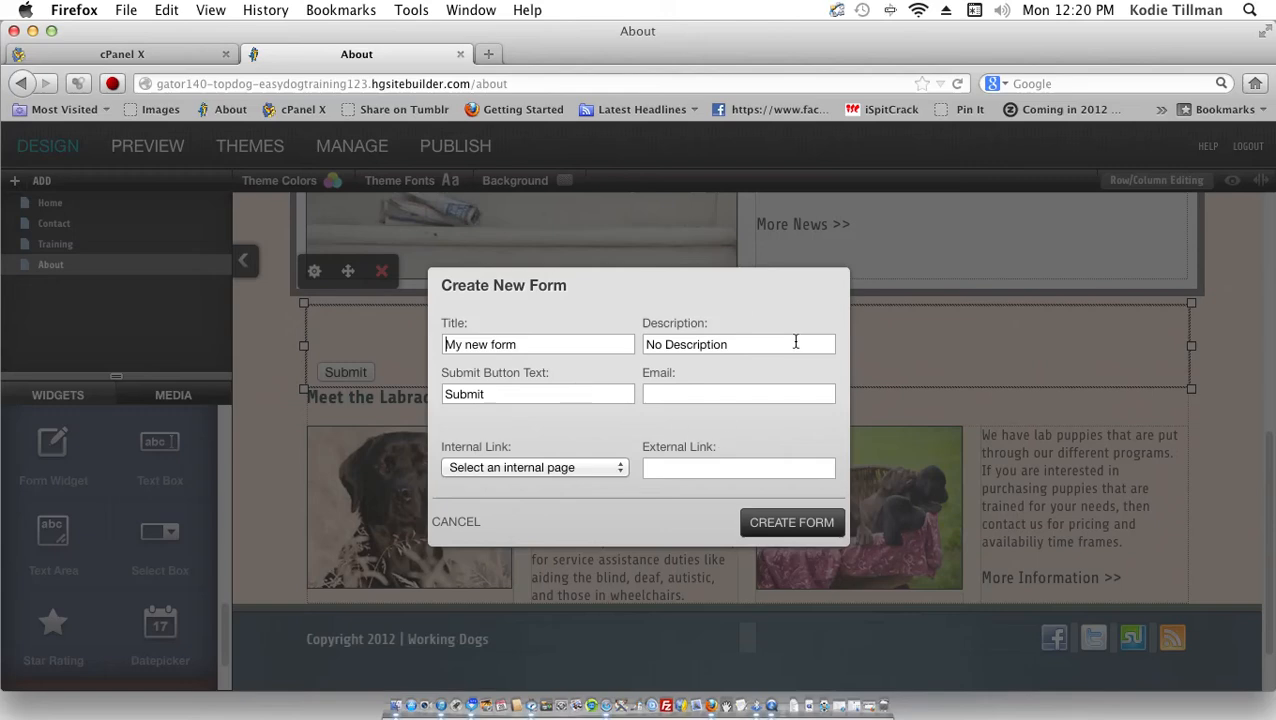
left_click(766, 531)
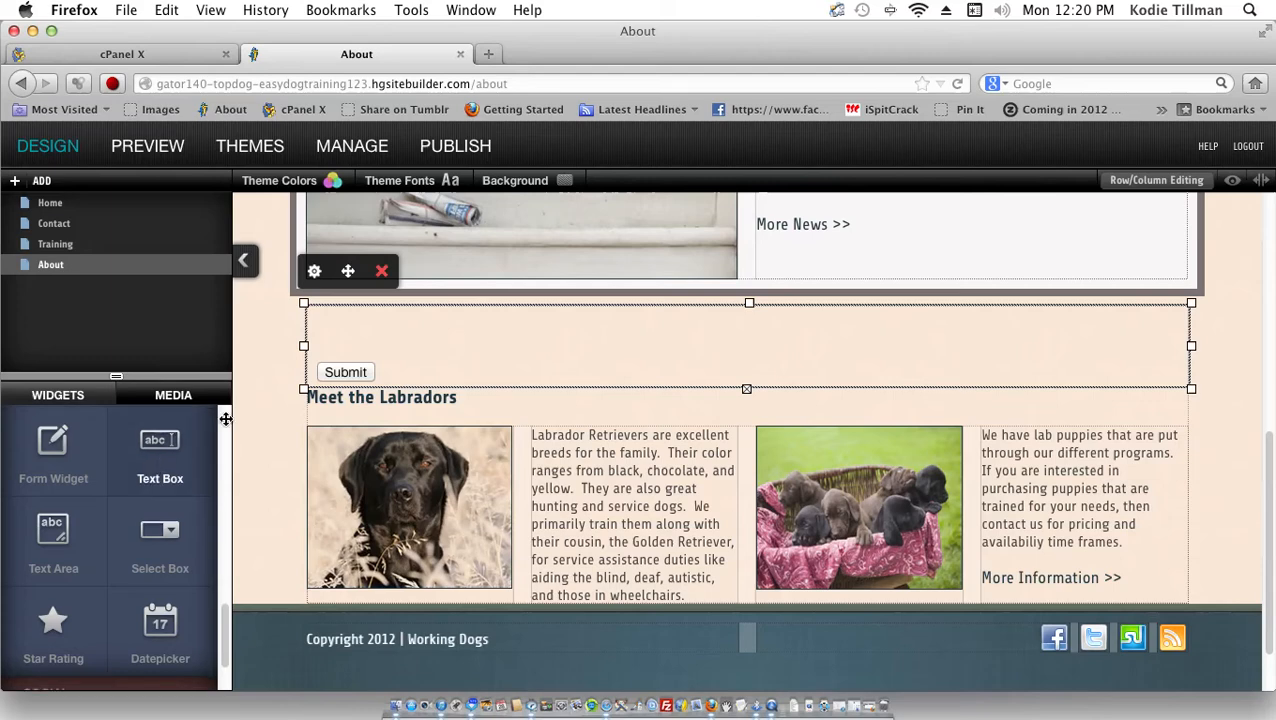
Step: Add a Text Box field, clear its 'No Description' hint and relabel it 'Name'
left_click_drag(160, 445, 452, 335)
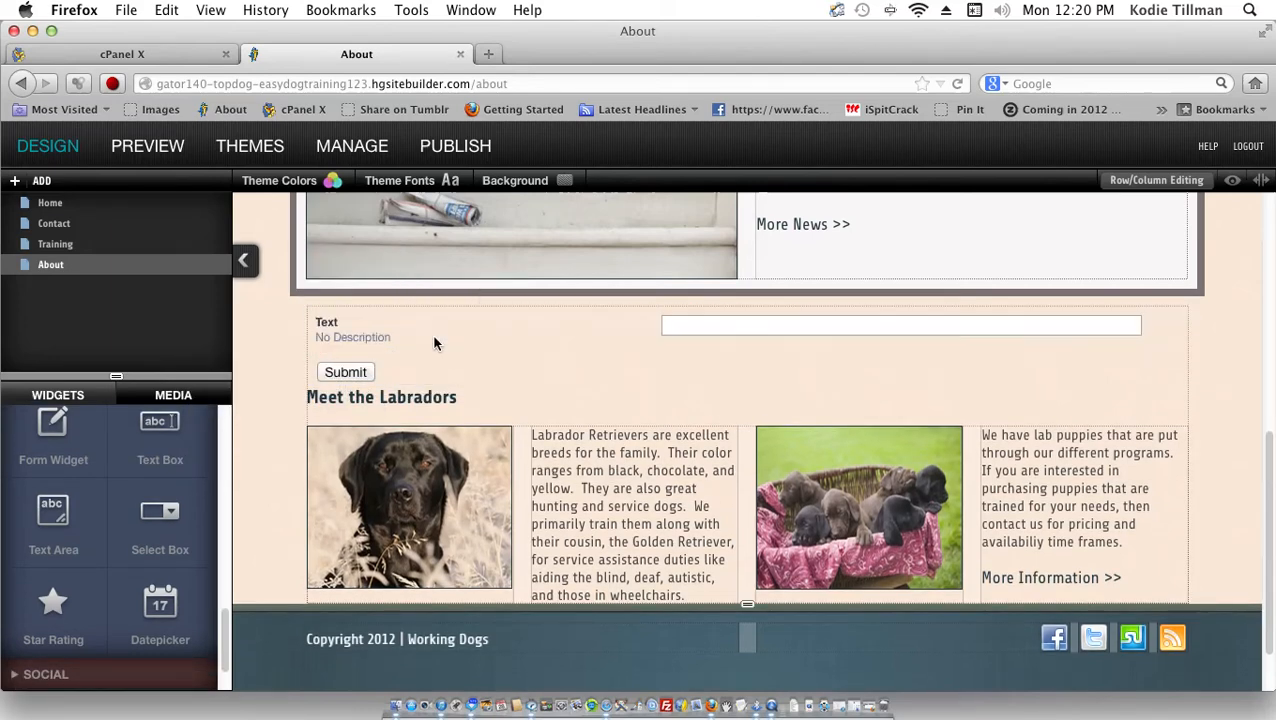
left_click(327, 324)
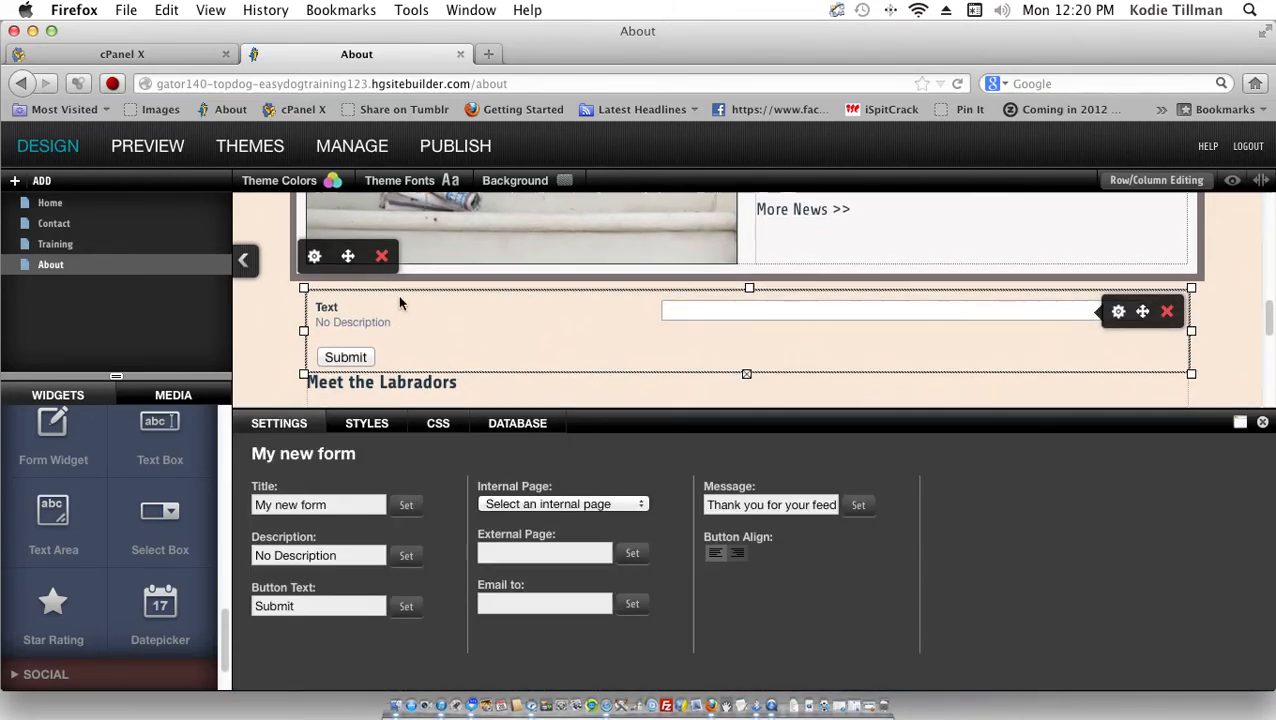
triple_click(390, 323)
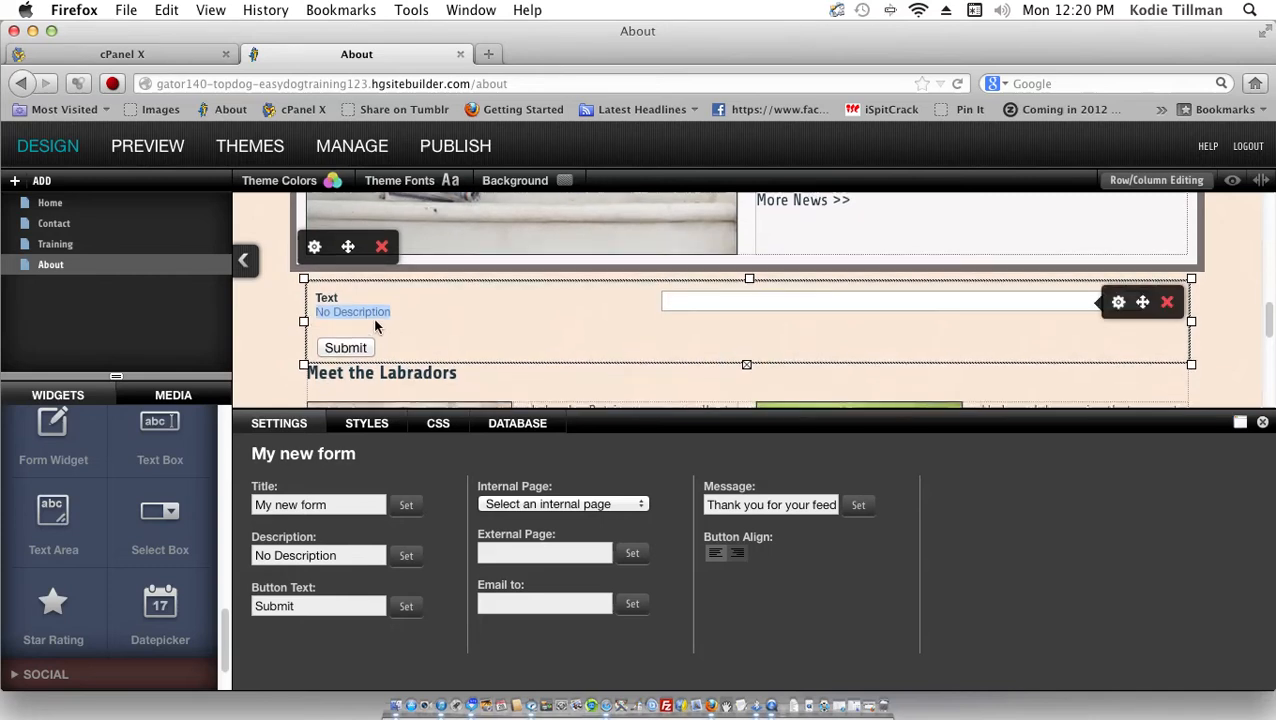
key("BackSpace")
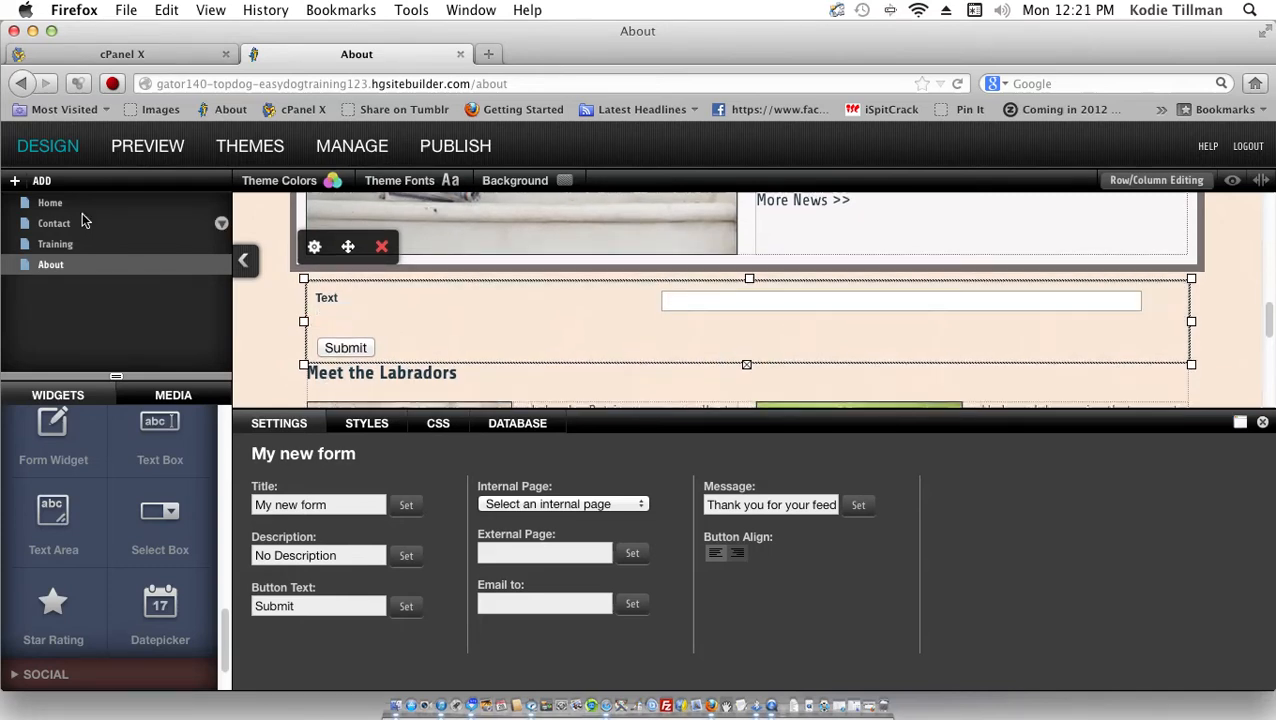
triple_click(336, 298)
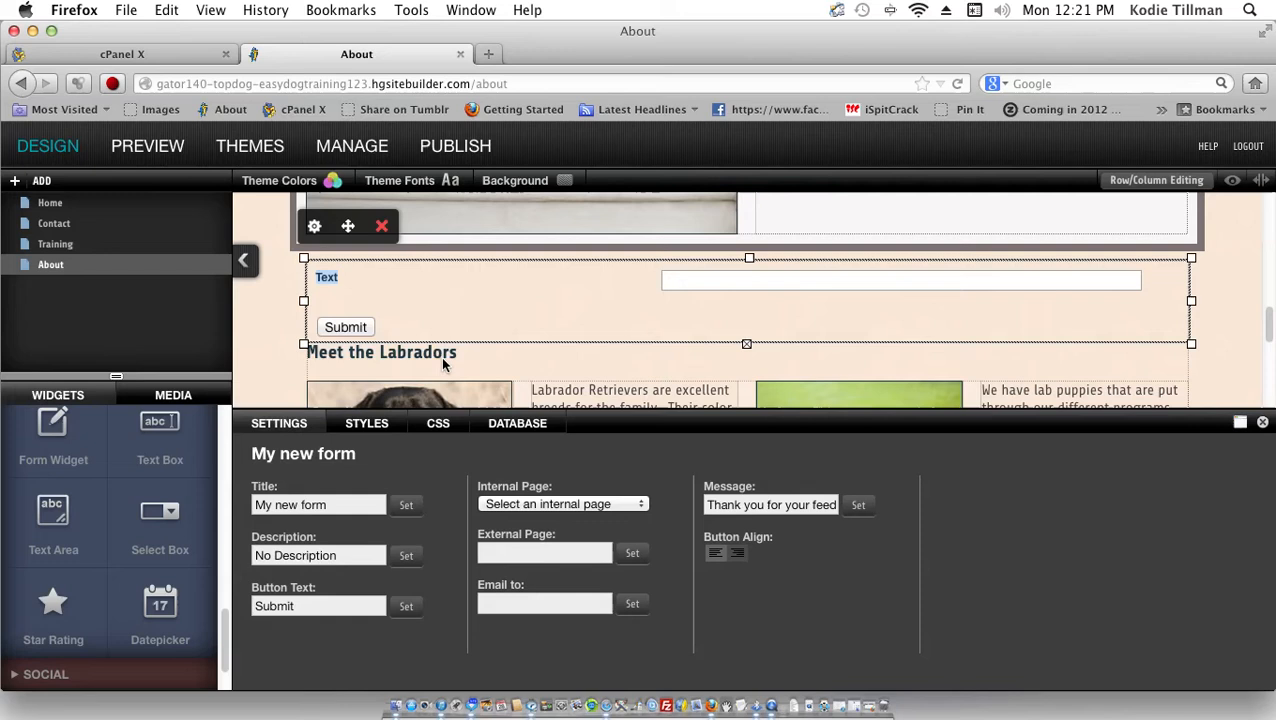
type("Name")
mouse_move(696, 273)
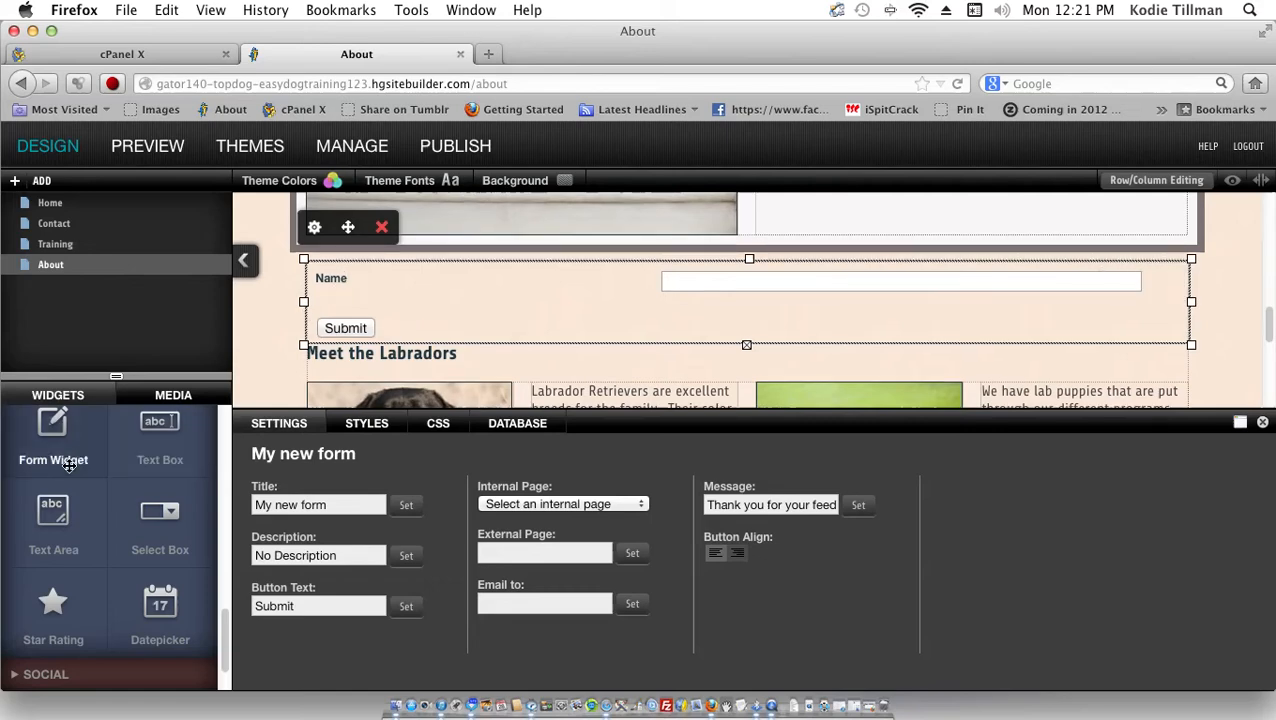
Step: Add a second Text Box field and a multi-line Text Area to the form
left_click_drag(152, 447, 465, 313)
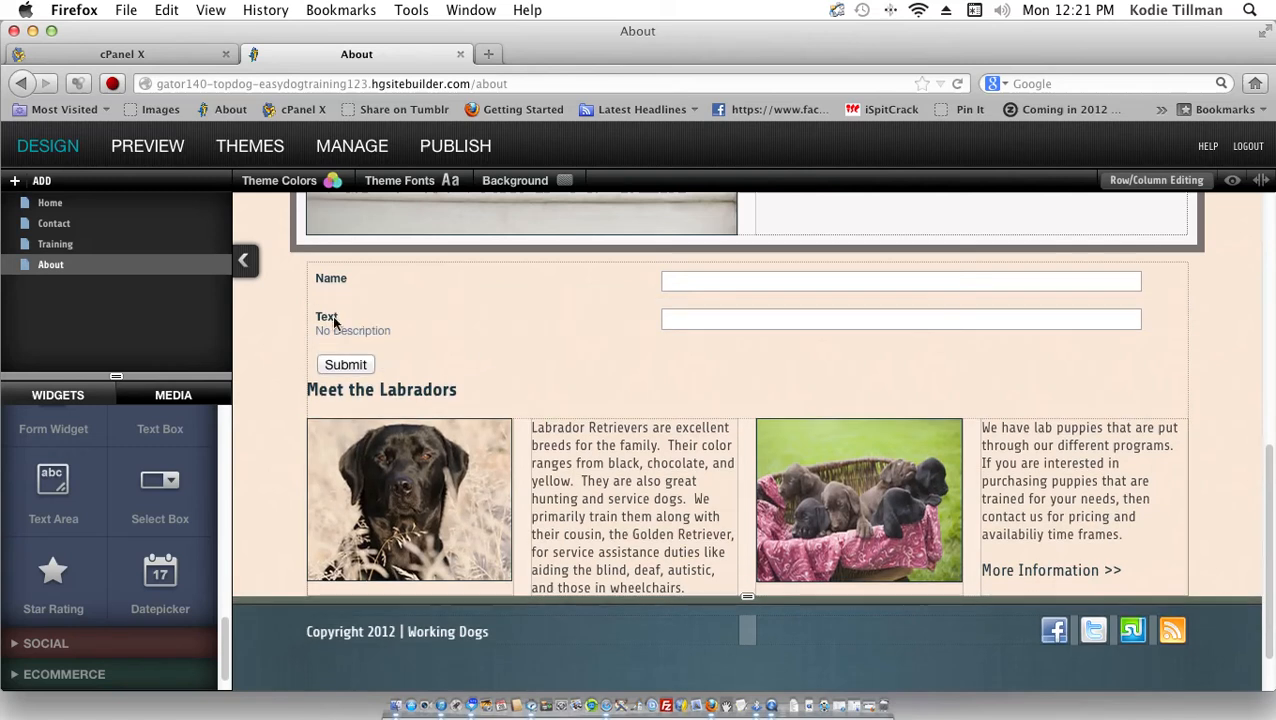
left_click(392, 326)
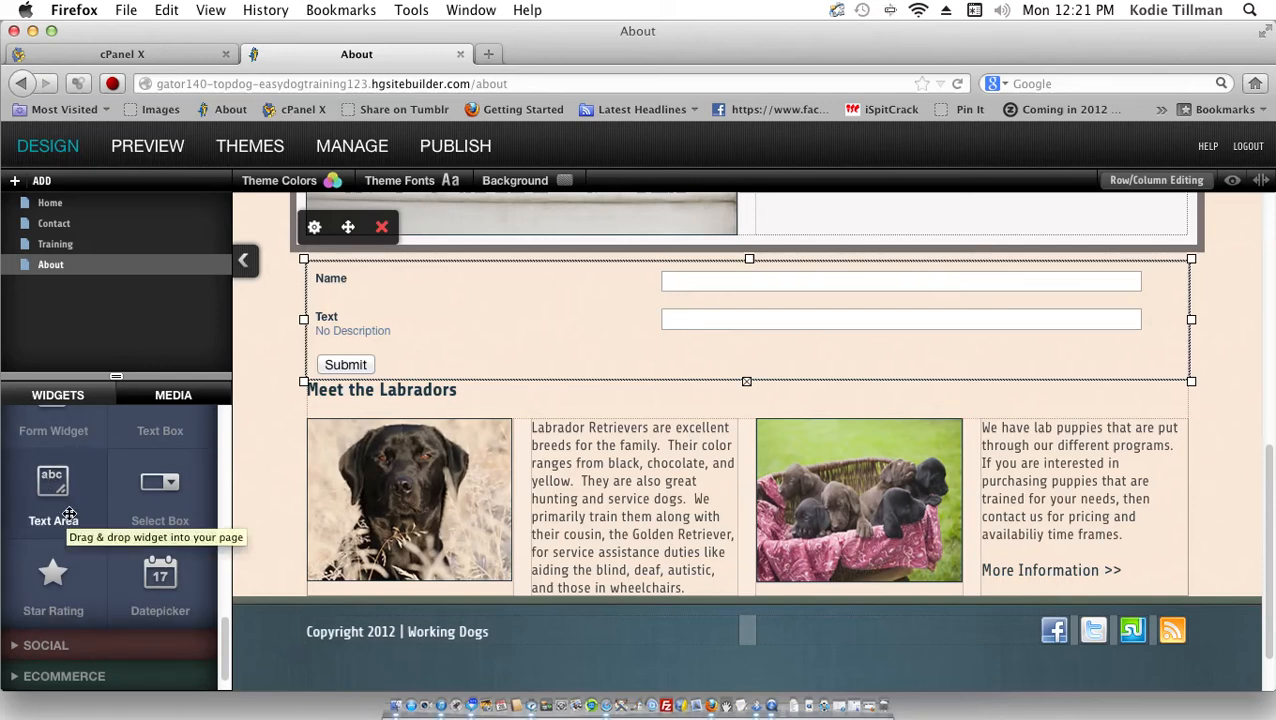
left_click_drag(70, 514, 644, 335)
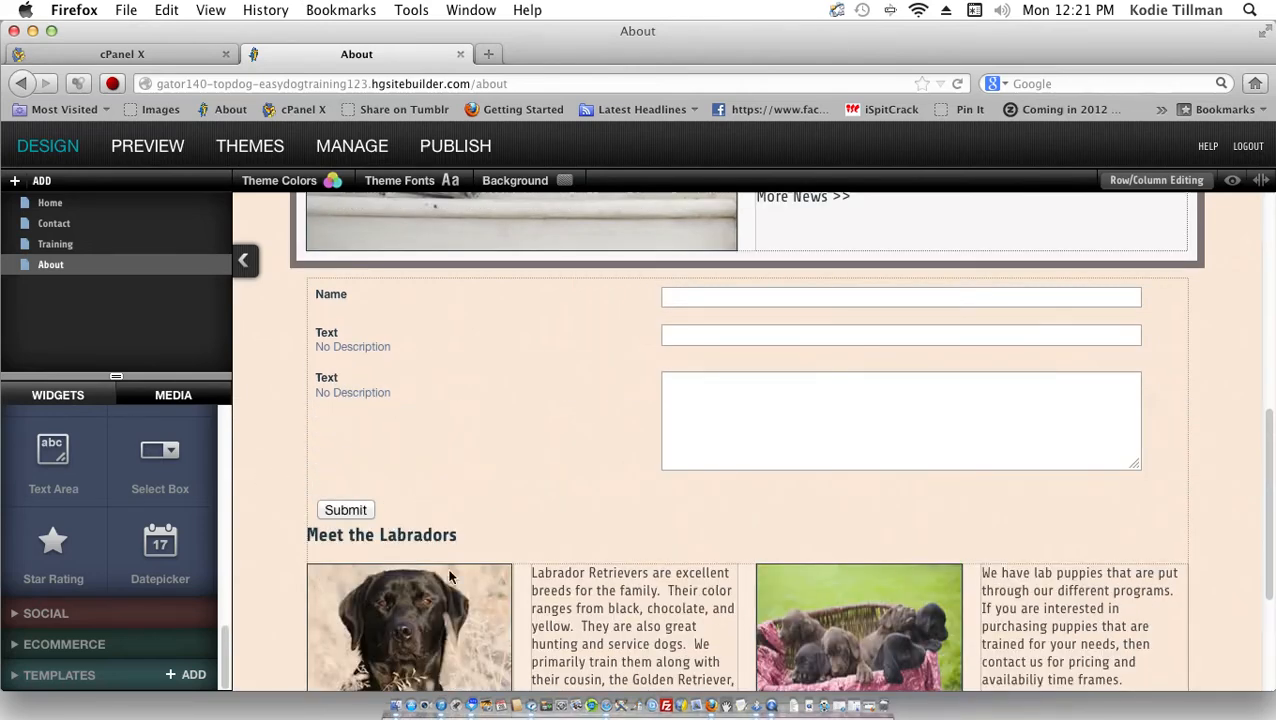
Step: In Manage > Database, view the My new form database, then switch to Contact Us
left_click(334, 152)
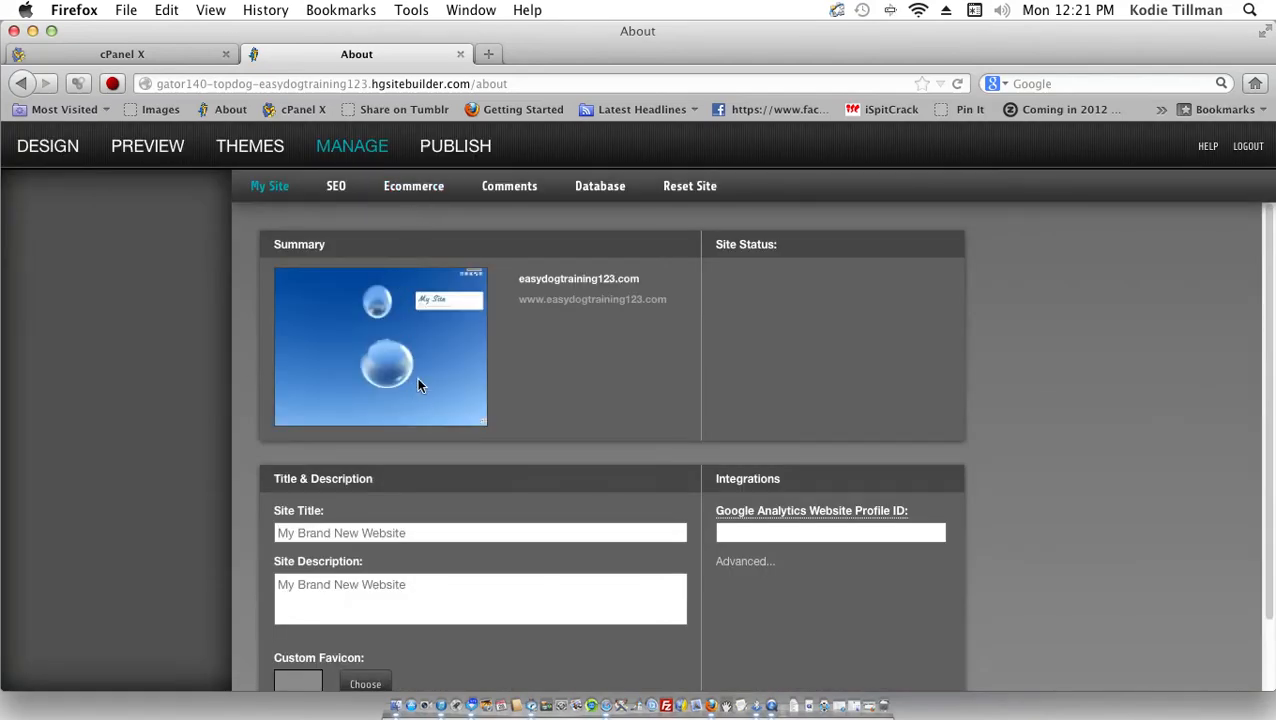
left_click(579, 199)
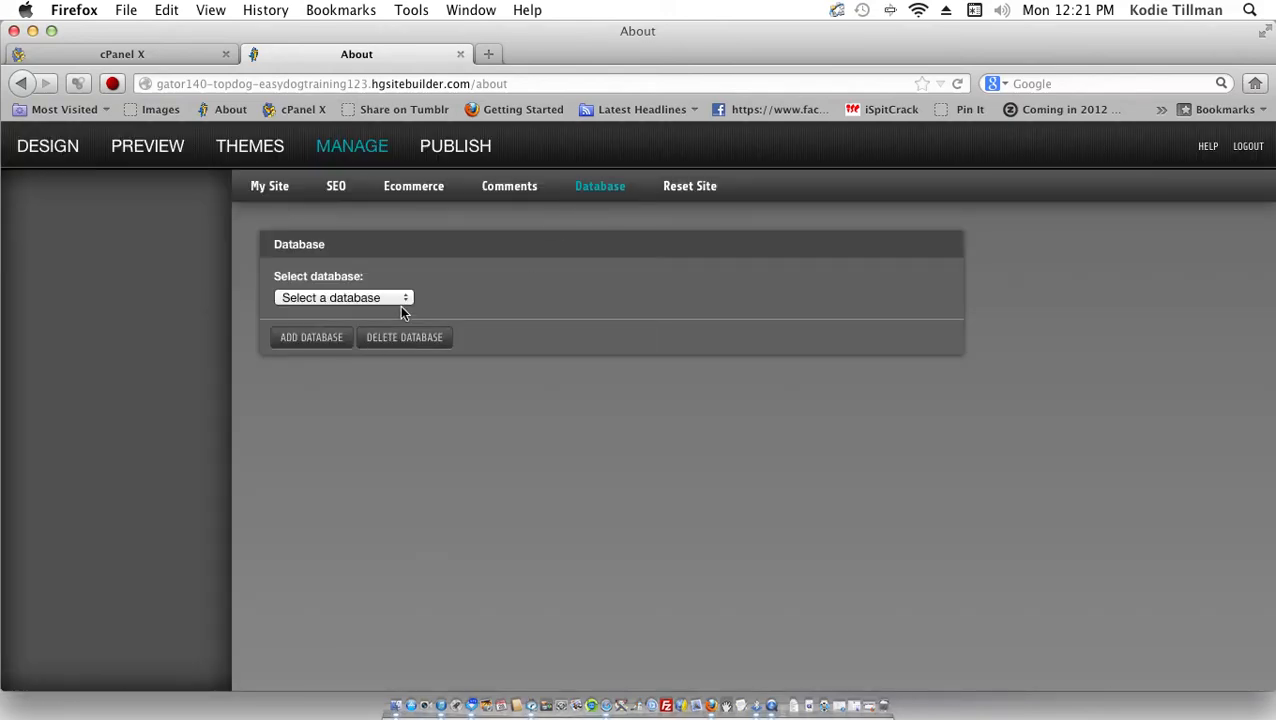
left_click(405, 304)
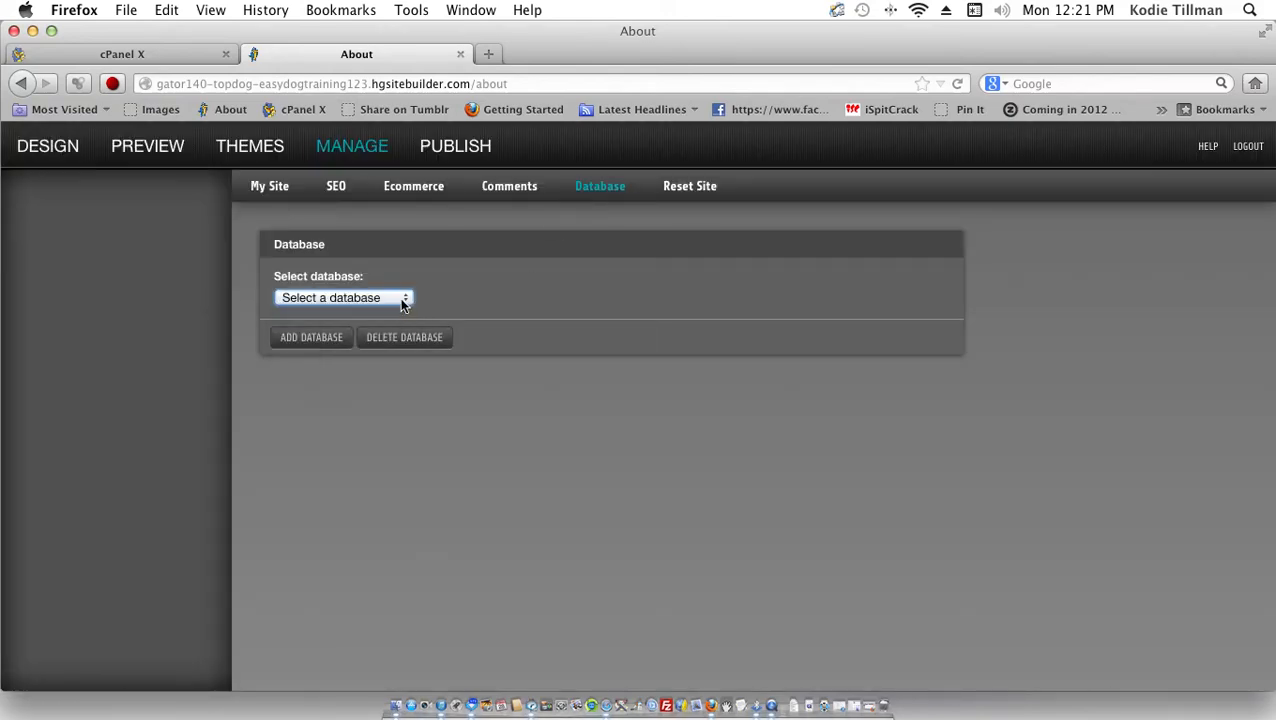
left_click(401, 302)
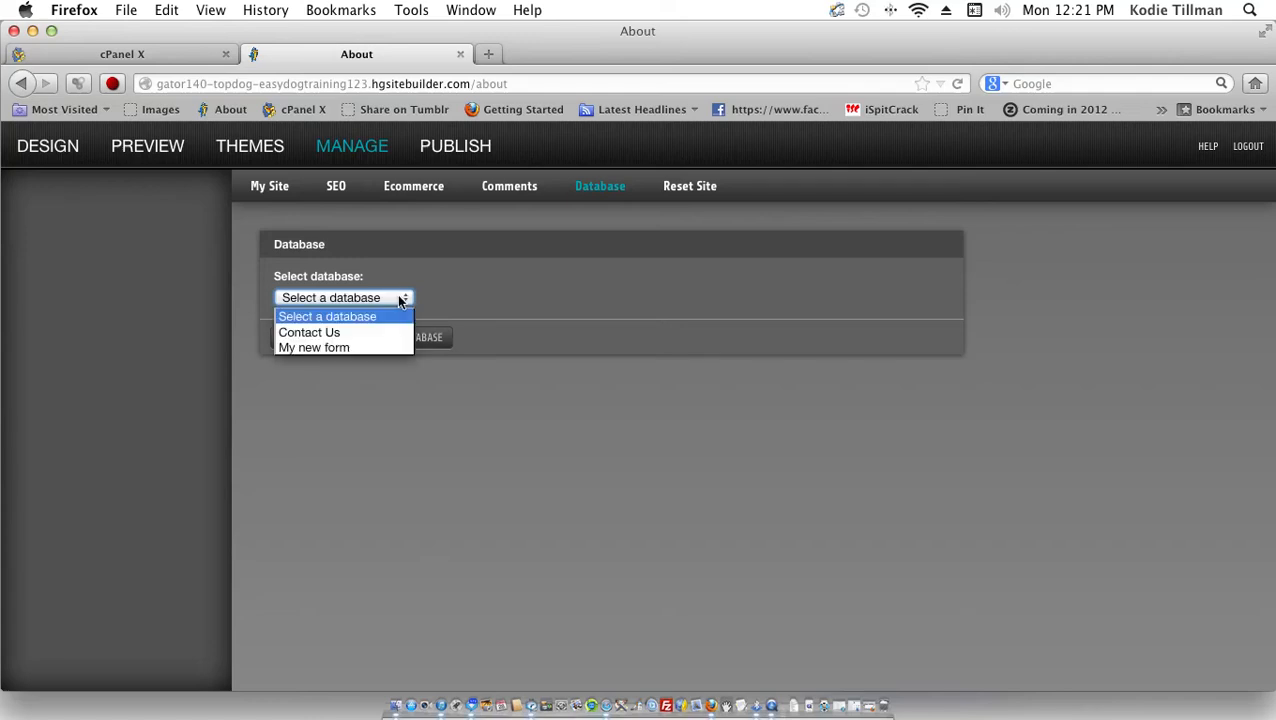
left_click(401, 302)
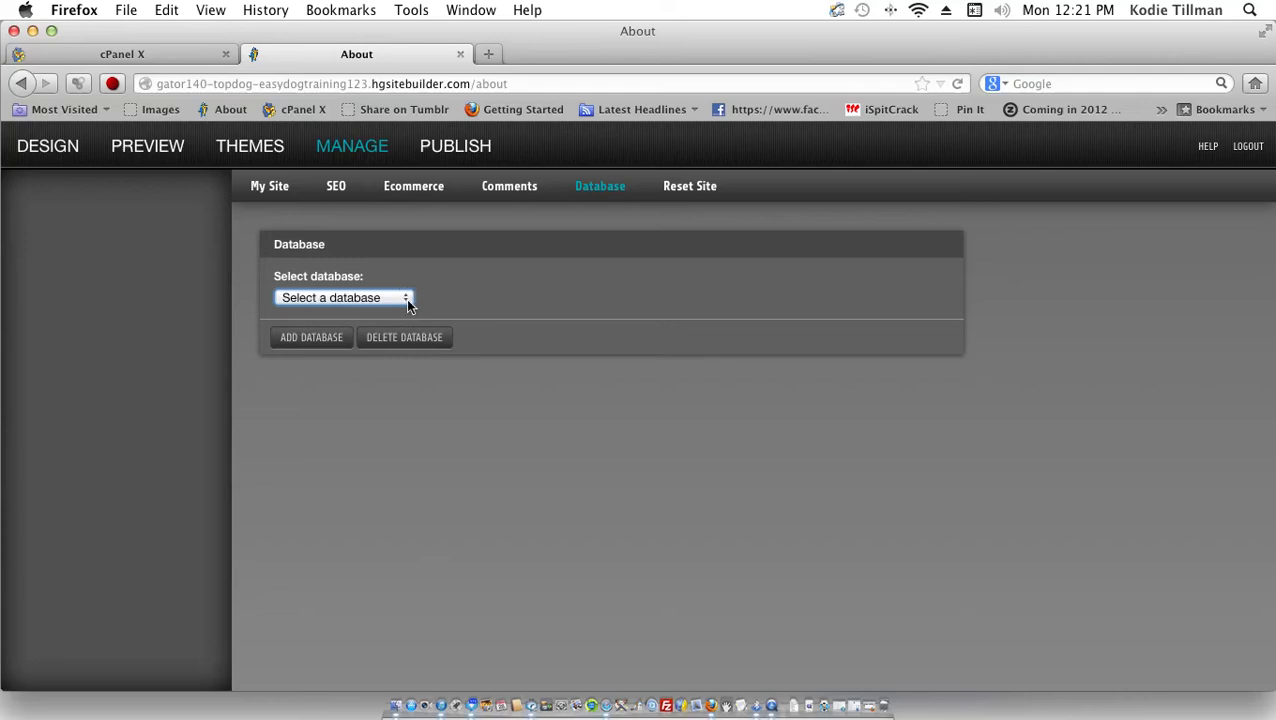
left_click(408, 302)
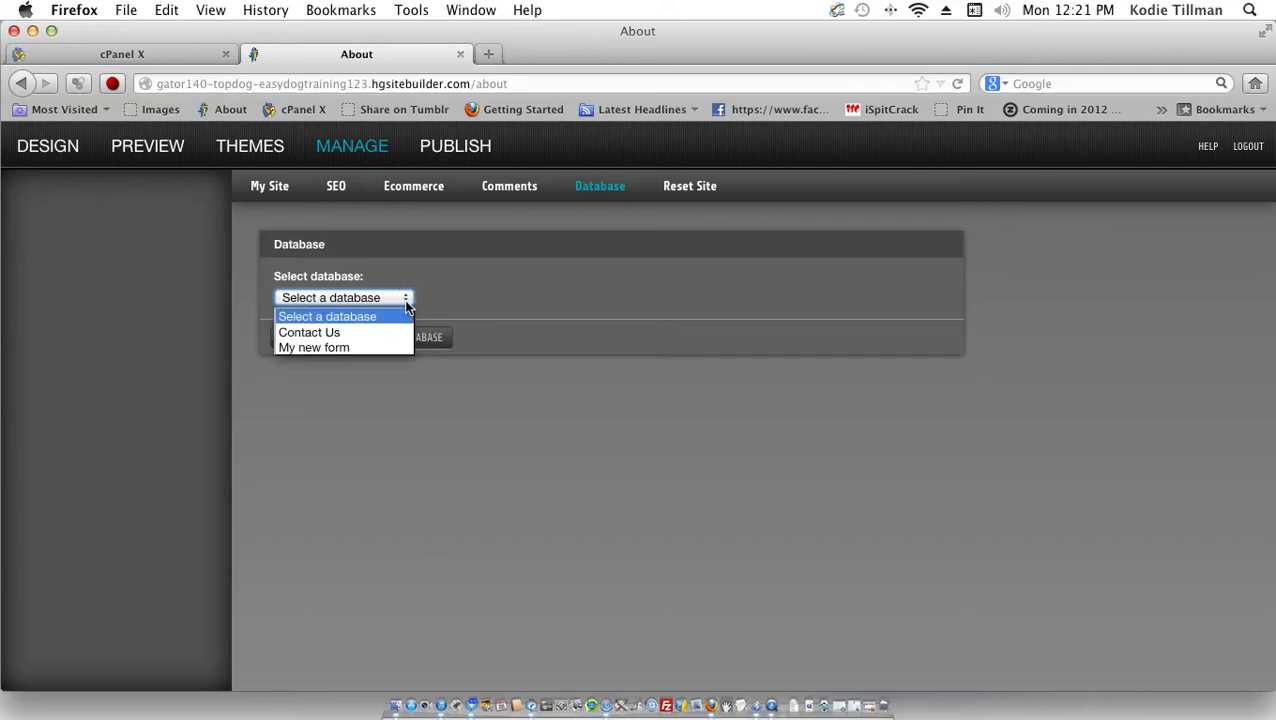
left_click(395, 350)
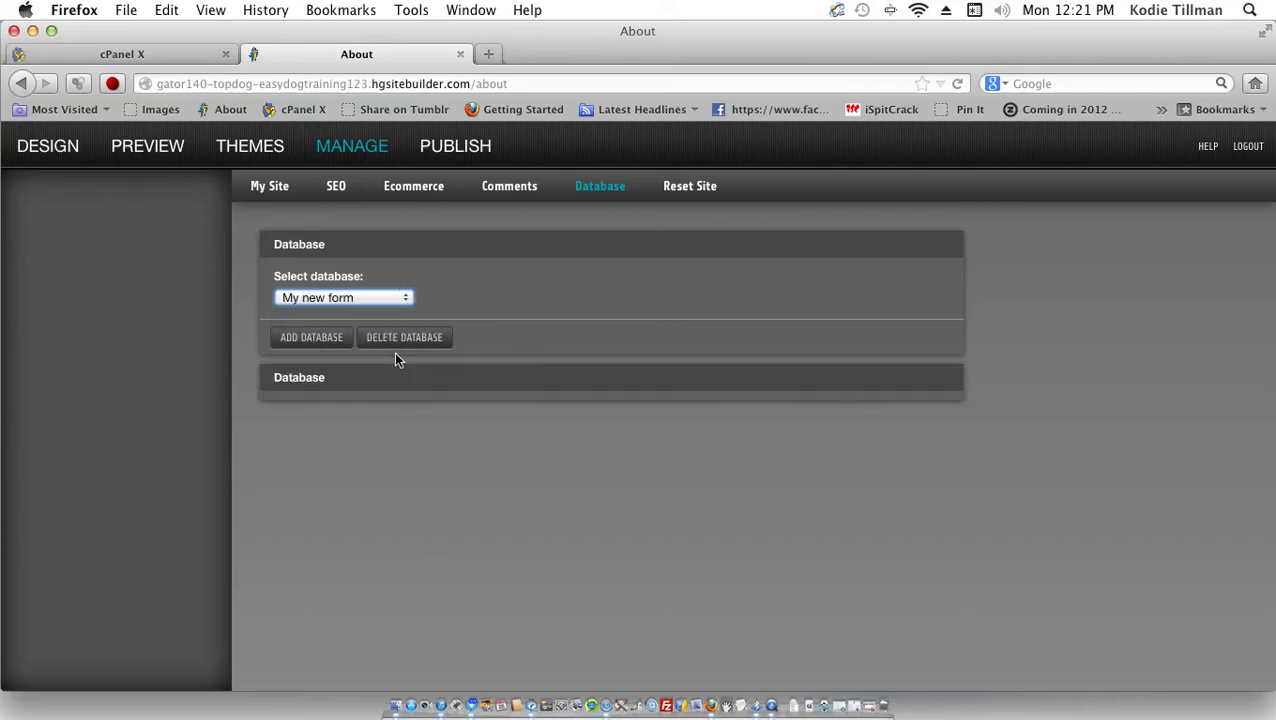
left_click(393, 299)
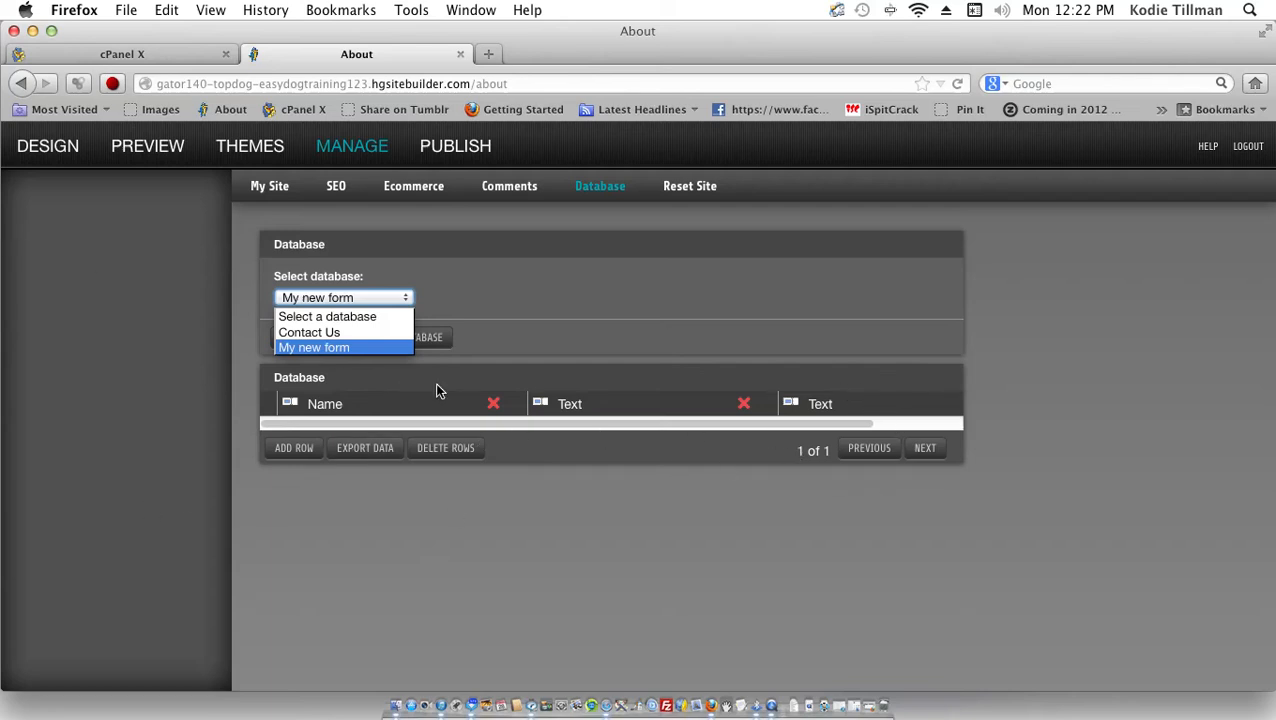
left_click(291, 333)
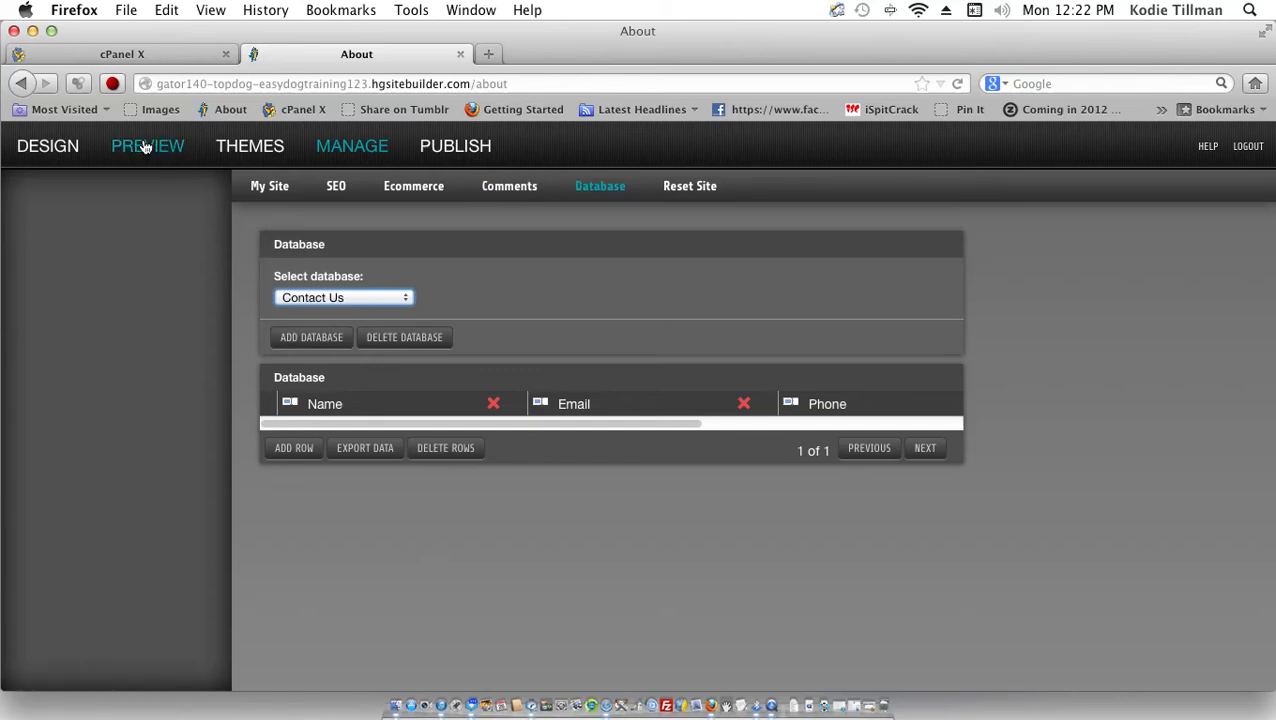
Step: Back in Design, delete the form from the About page
left_click(44, 156)
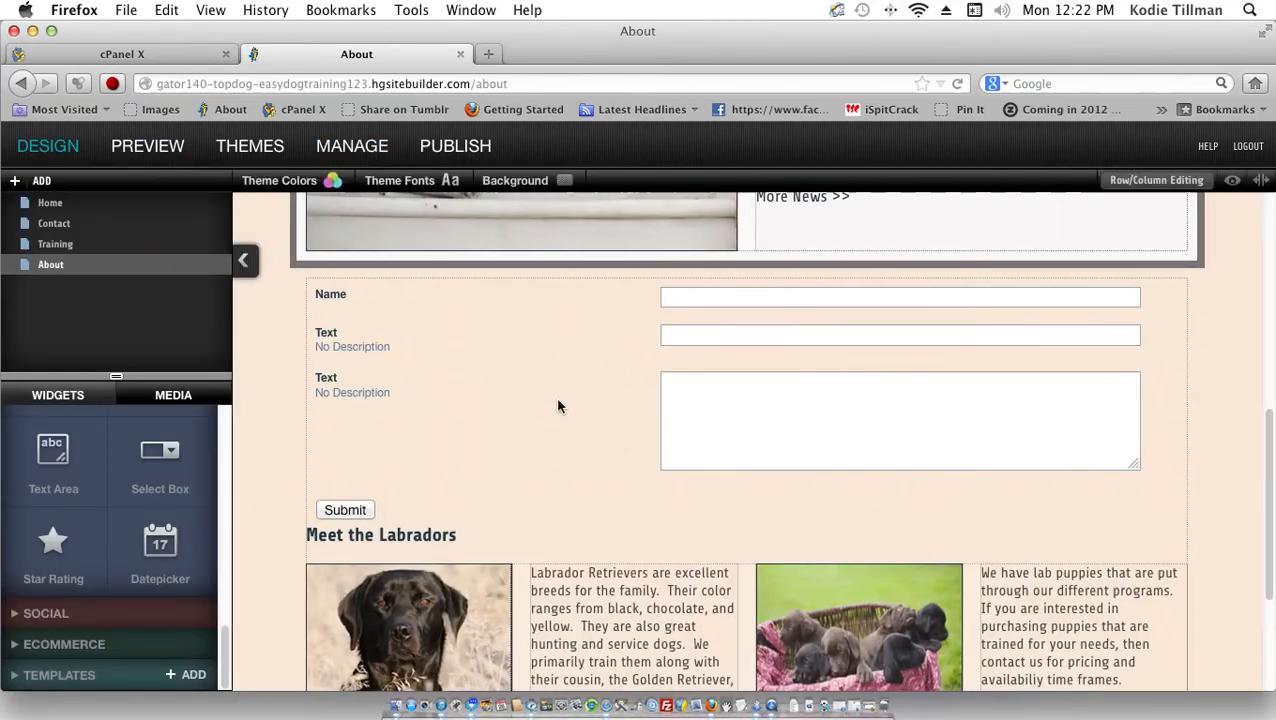
left_click(557, 404)
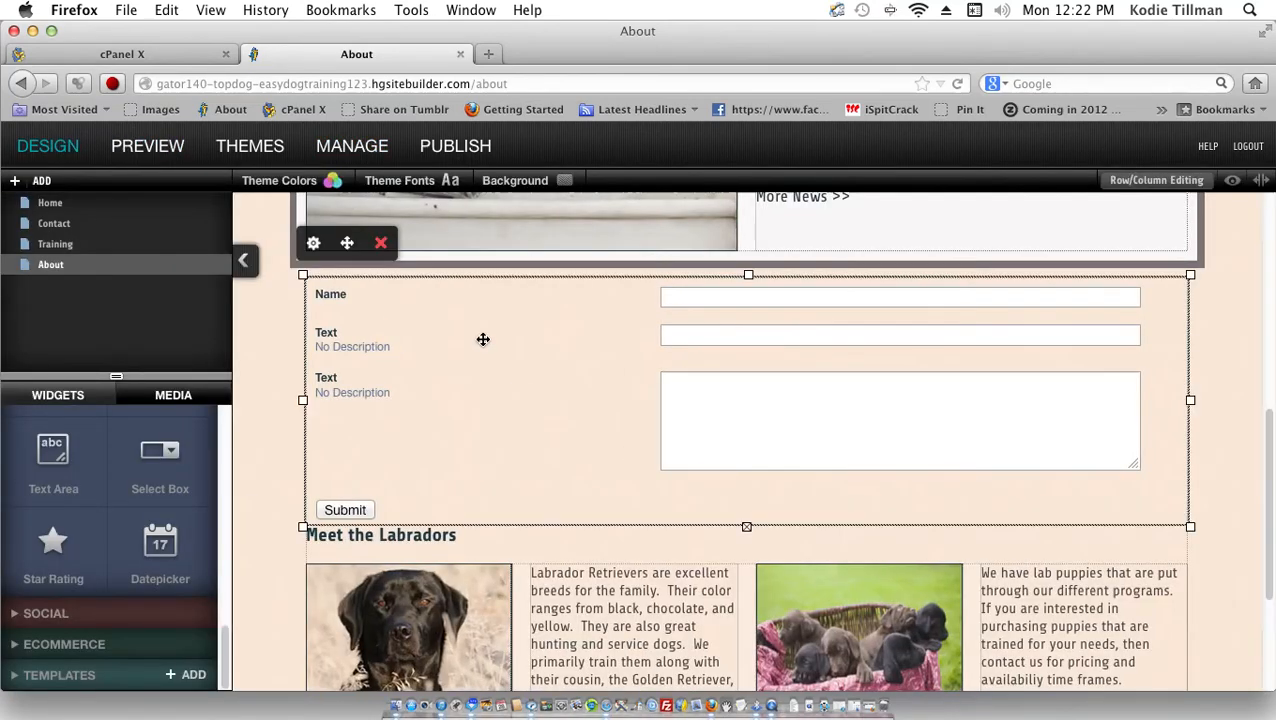
left_click(380, 242)
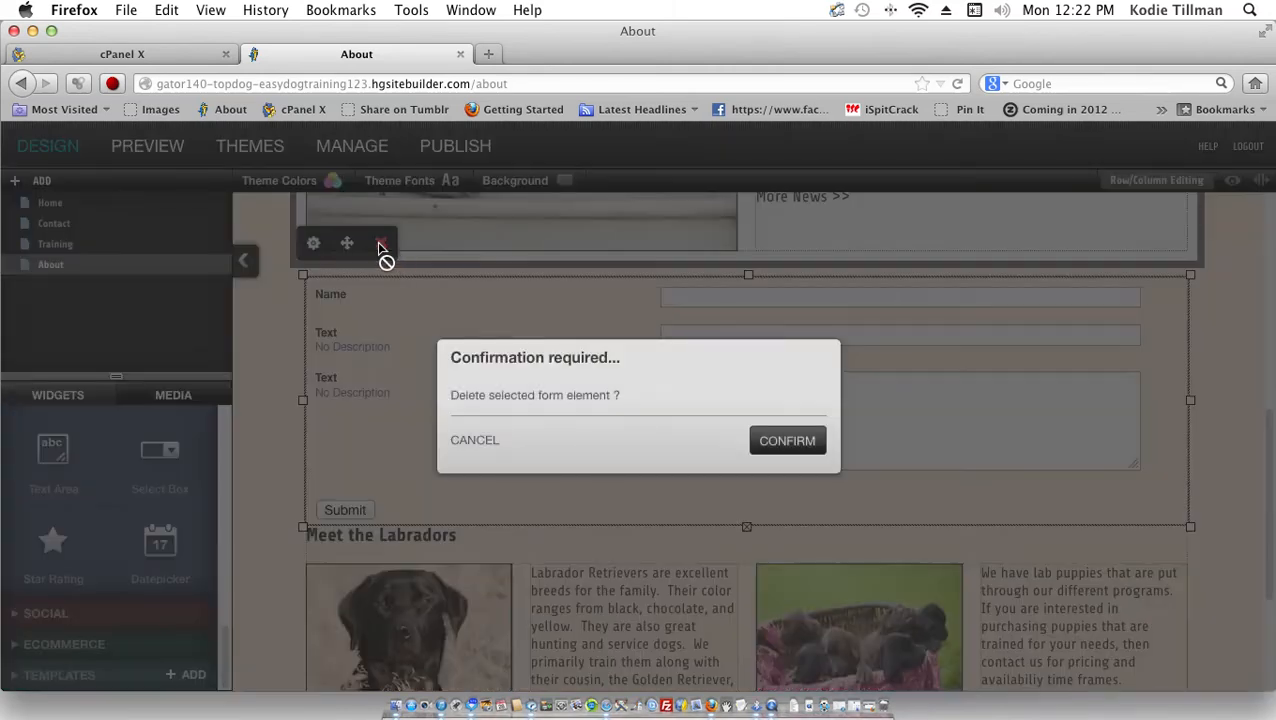
left_click(801, 451)
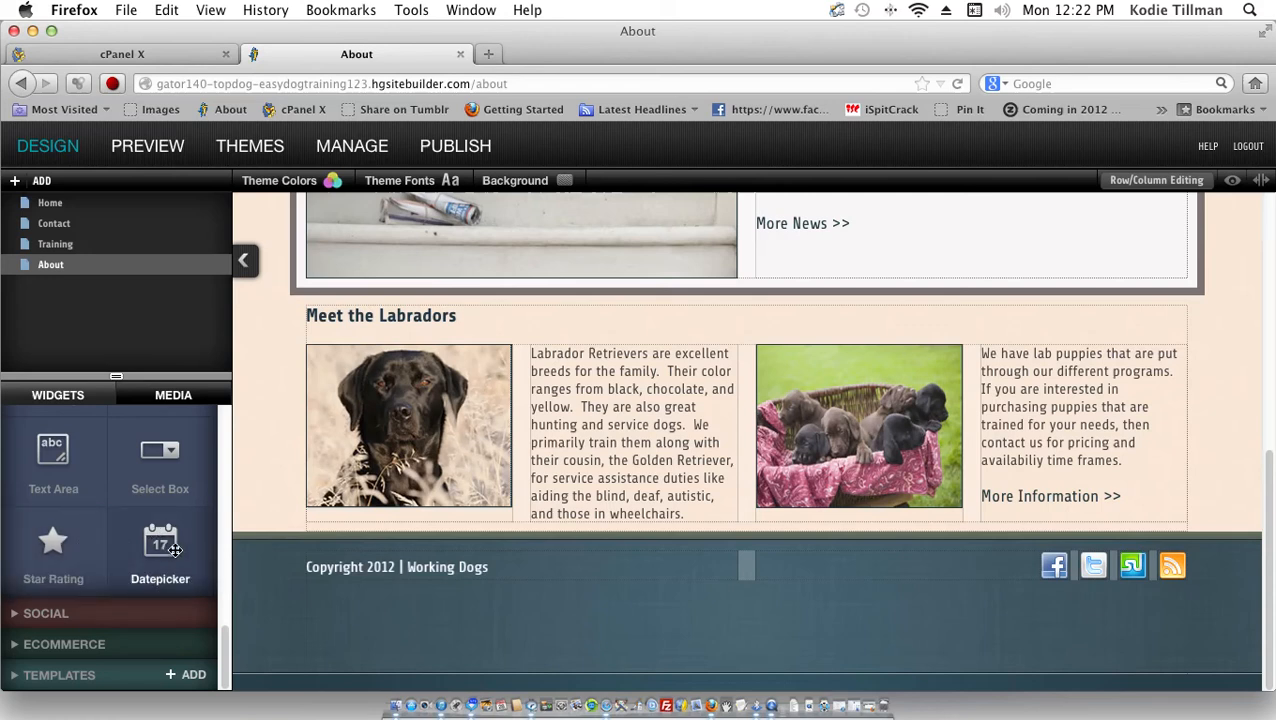
Step: Add a Datepicker form above Meet the Labradors, then delete it again
left_click_drag(175, 549, 453, 268)
left_click_drag(474, 309, 473, 307)
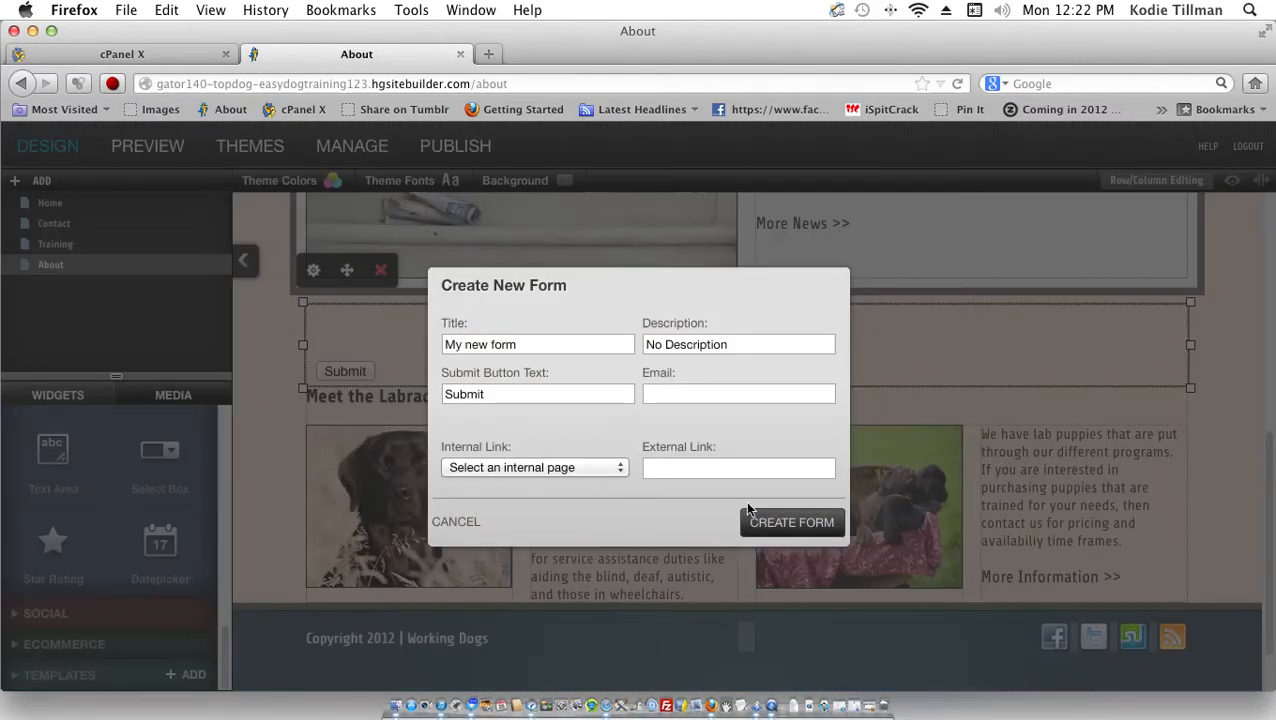
left_click(755, 527)
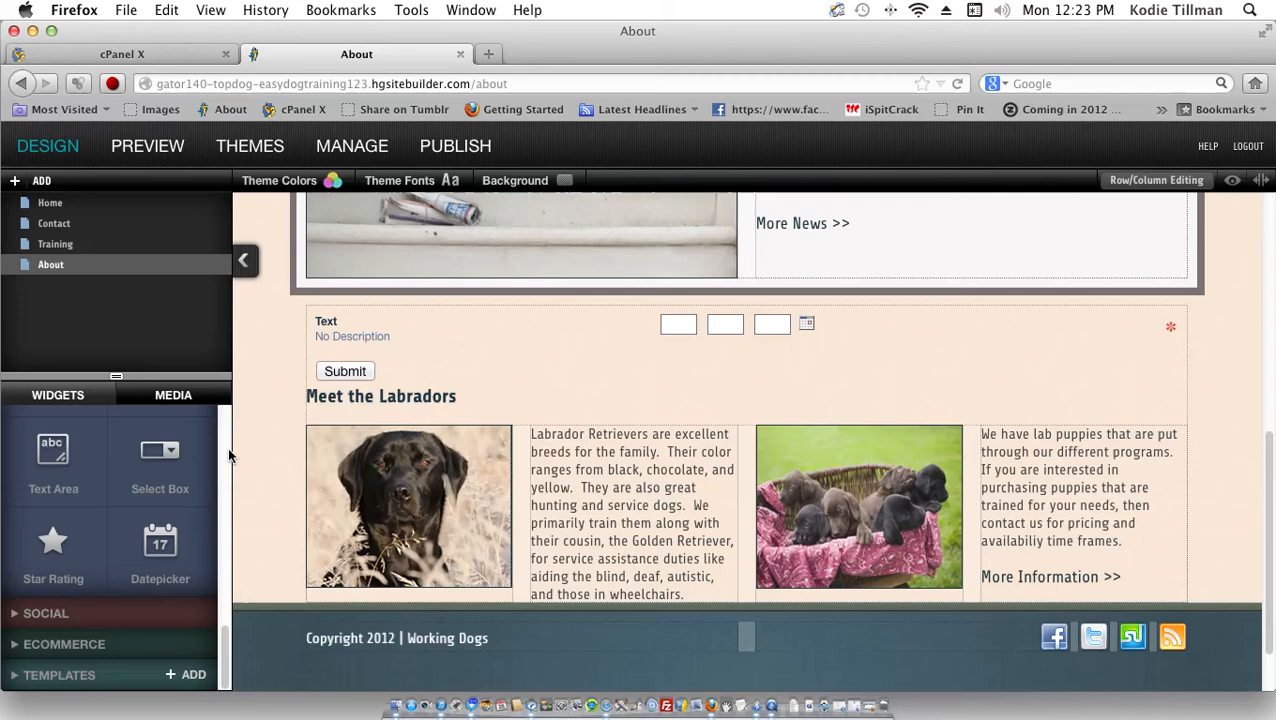
scroll(227, 447, "down", 3)
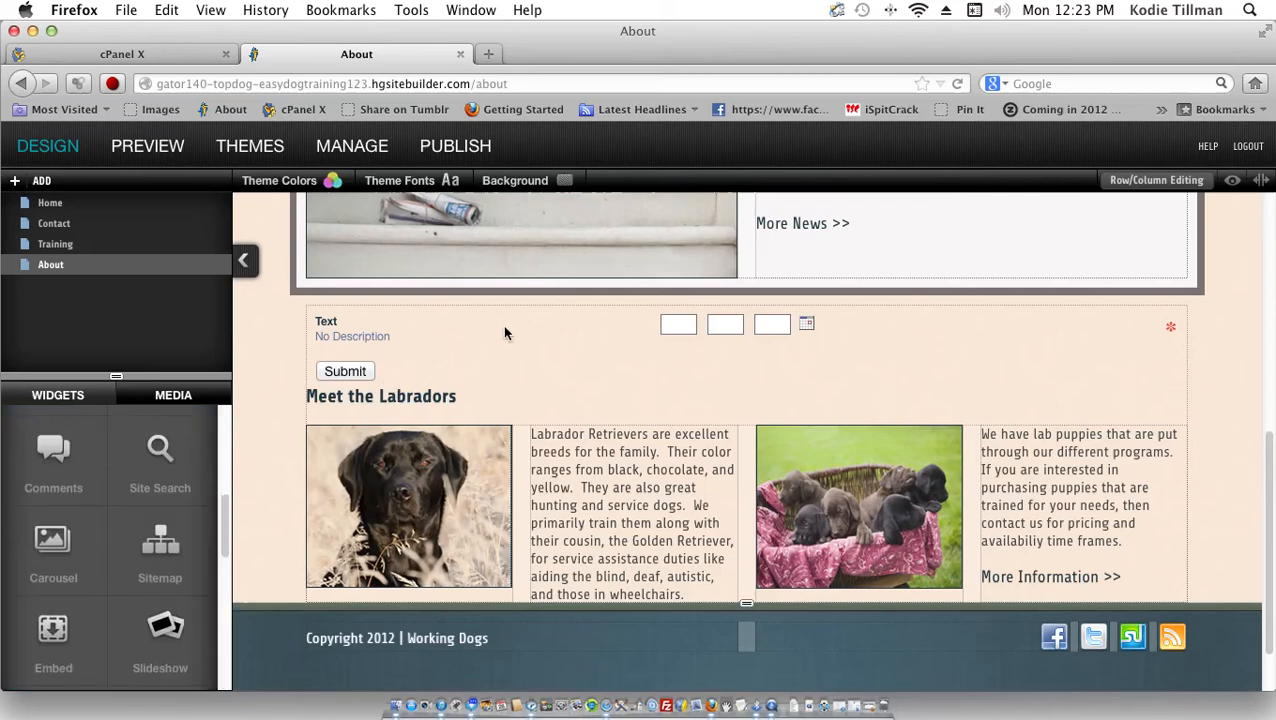
mouse_move(843, 318)
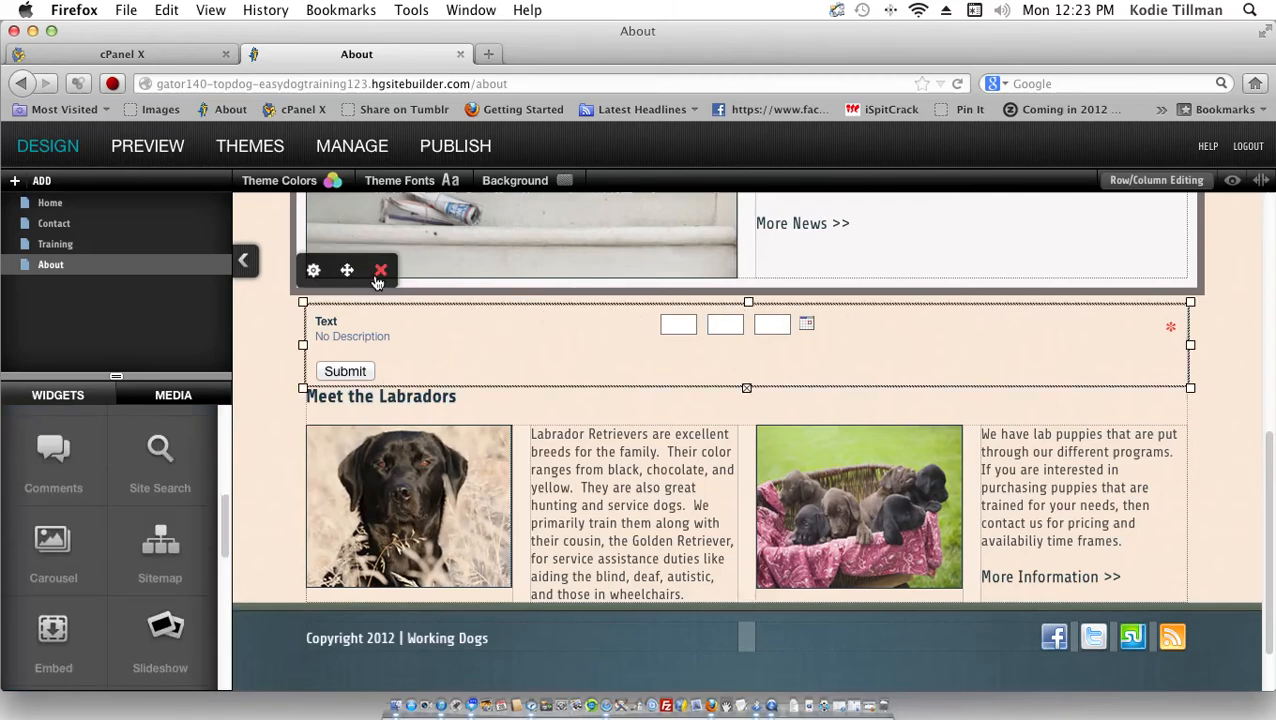
left_click(380, 272)
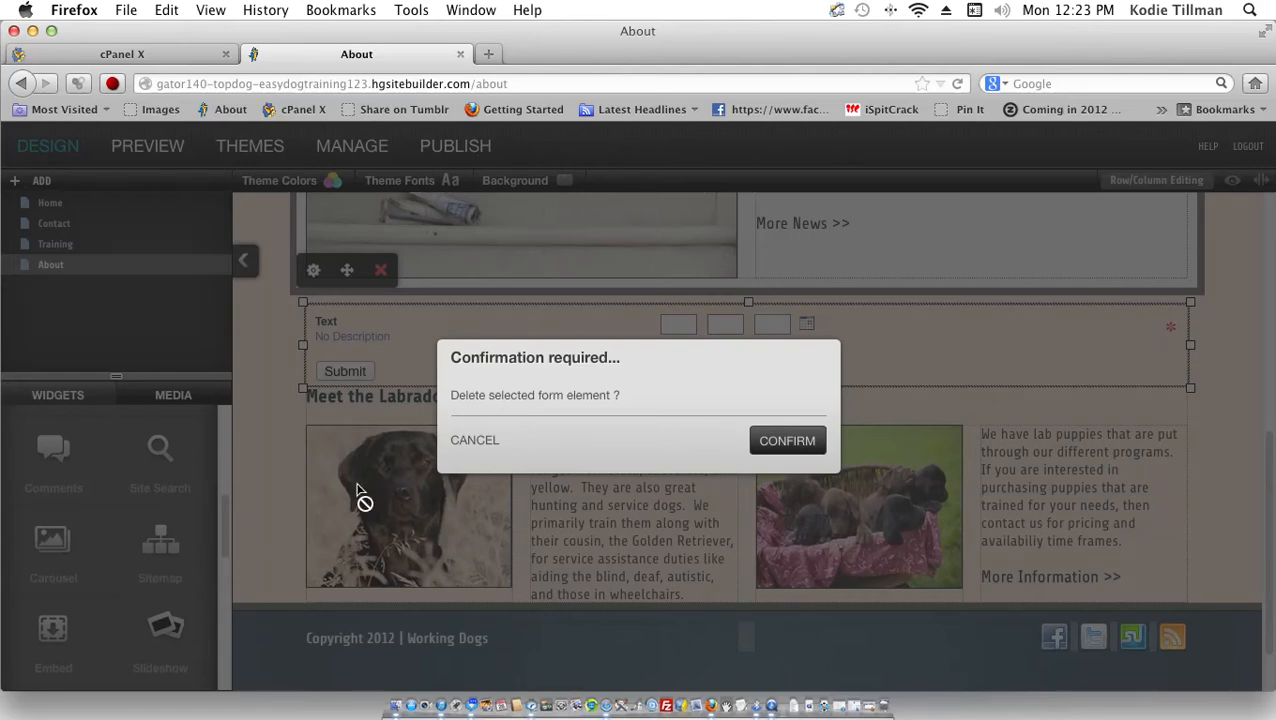
left_click(780, 445)
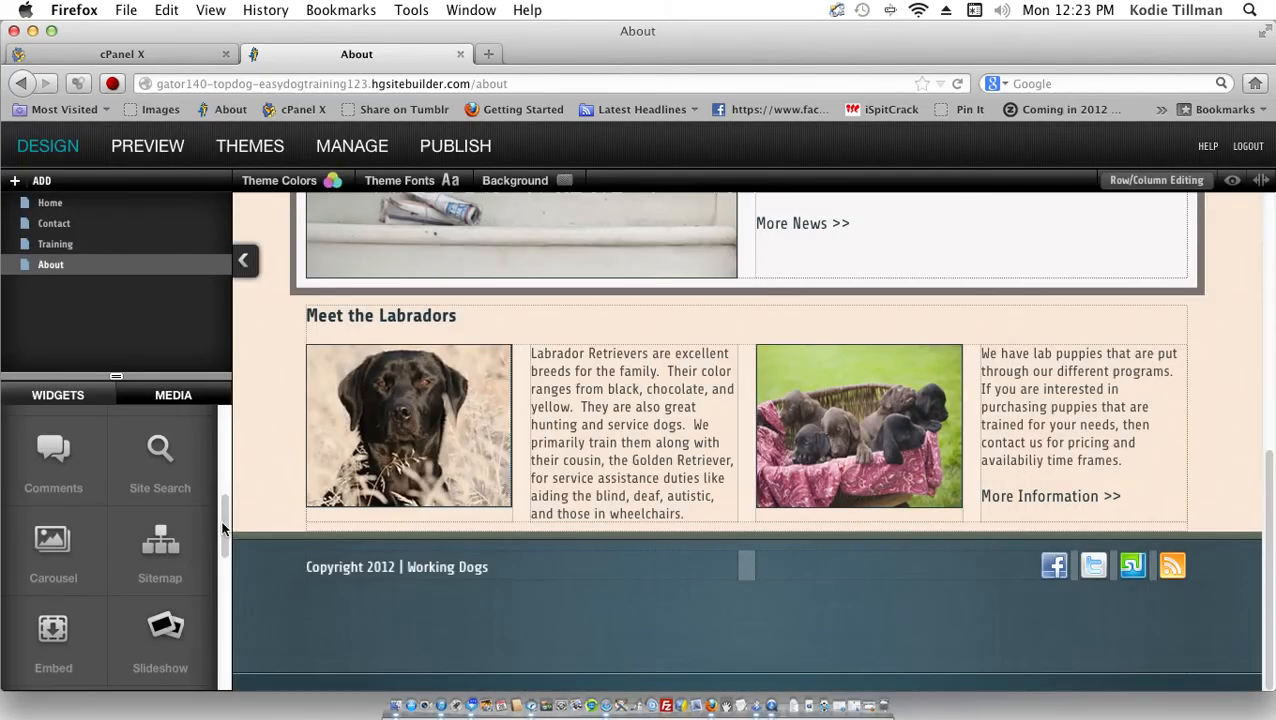
left_click_drag(224, 530, 207, 700)
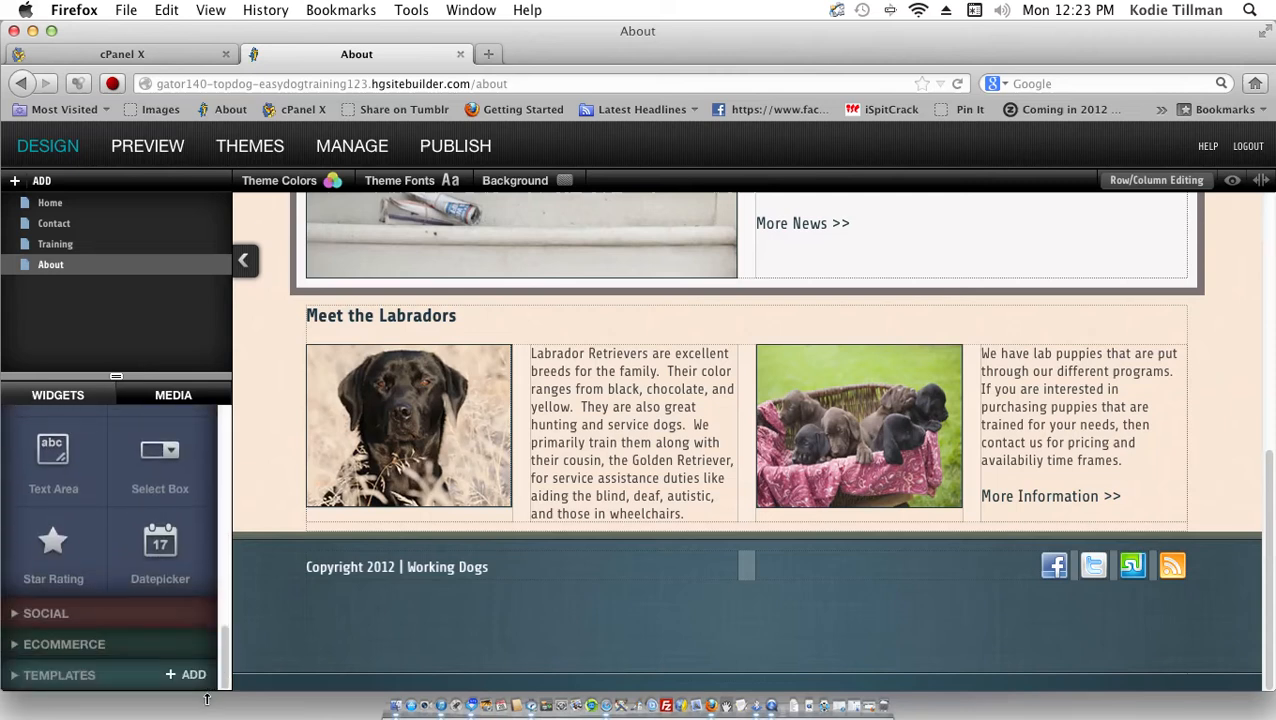
left_click(44, 612)
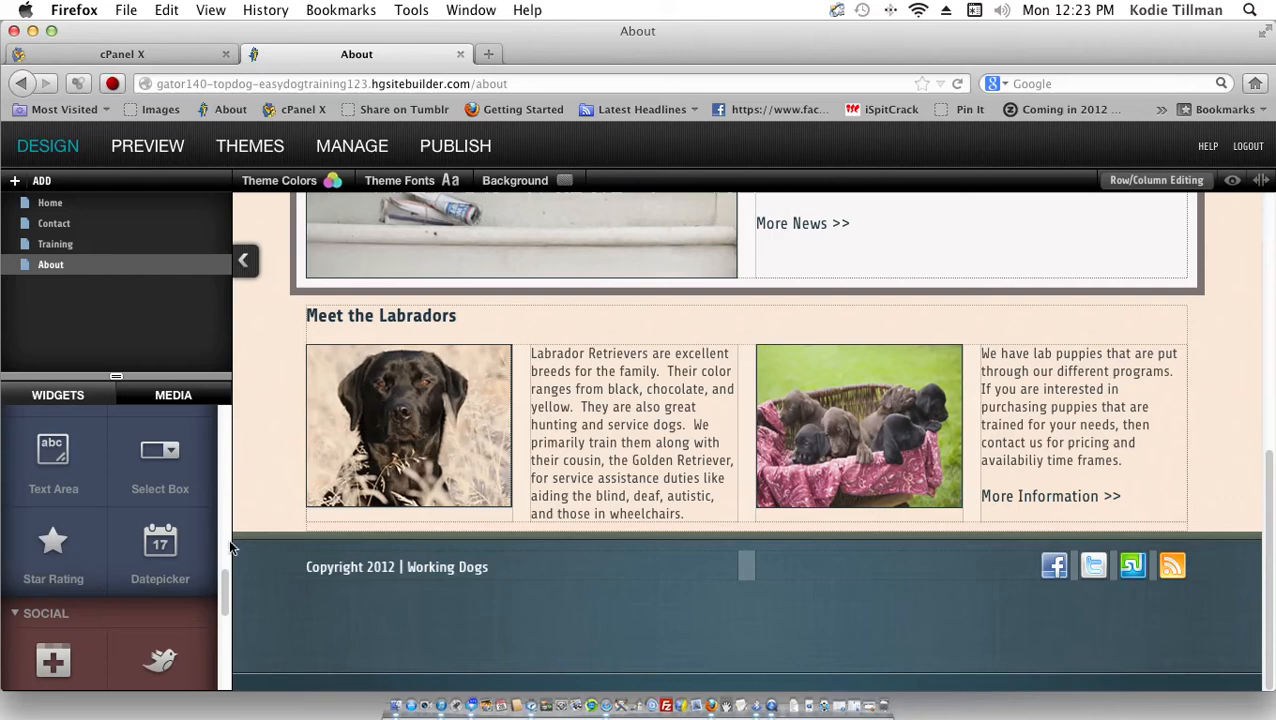
Step: Expand the Ecommerce widget group and scroll the Widgets panel to the Paypal widgets
left_click_drag(224, 580, 216, 662)
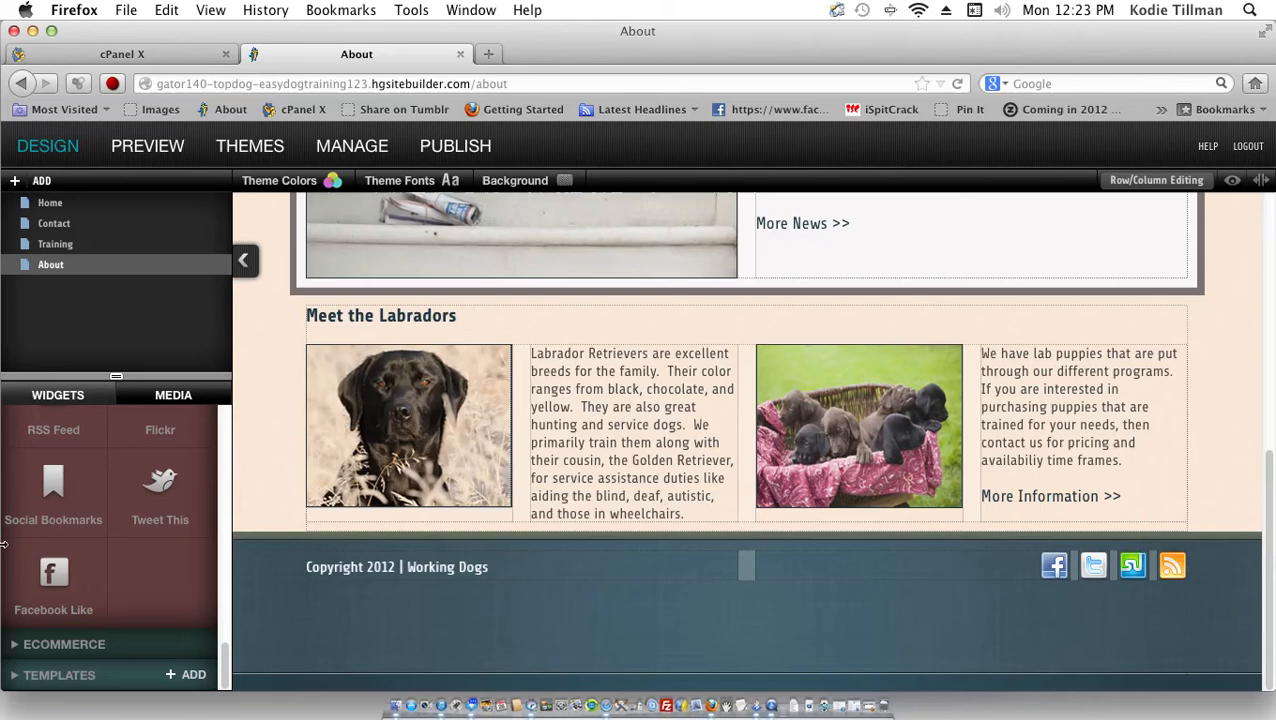
left_click(101, 648)
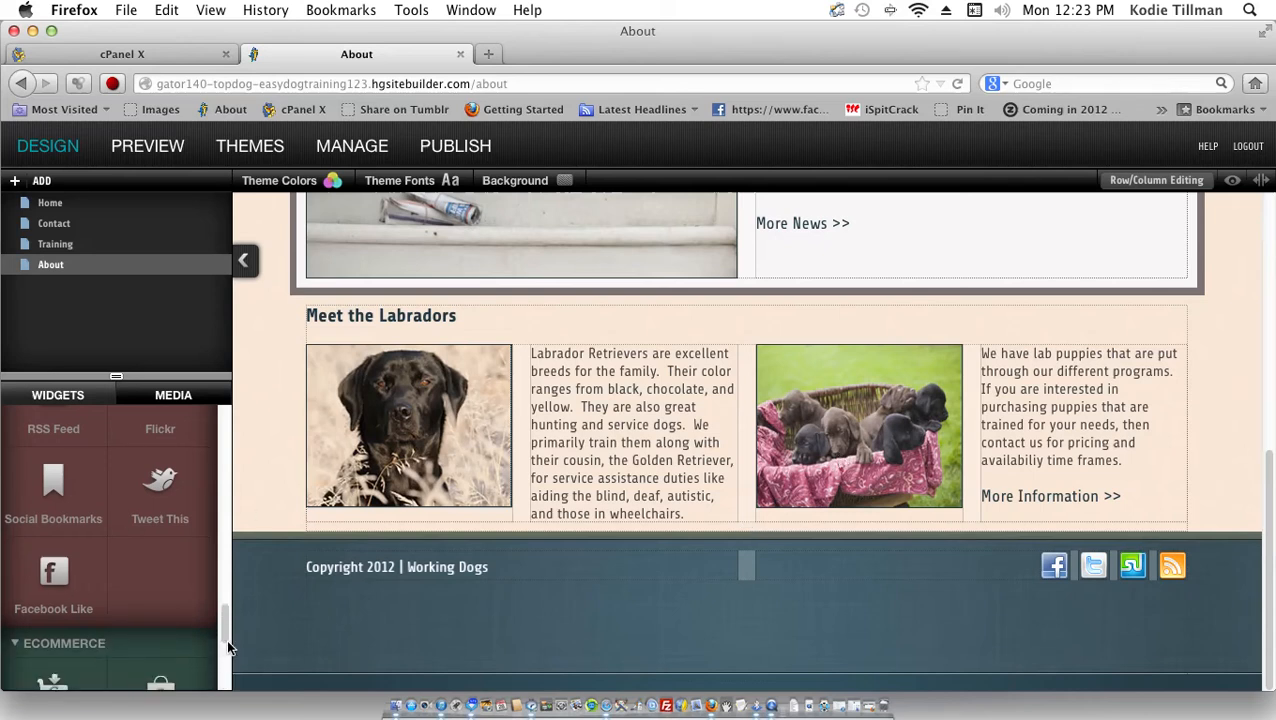
left_click_drag(226, 638, 224, 679)
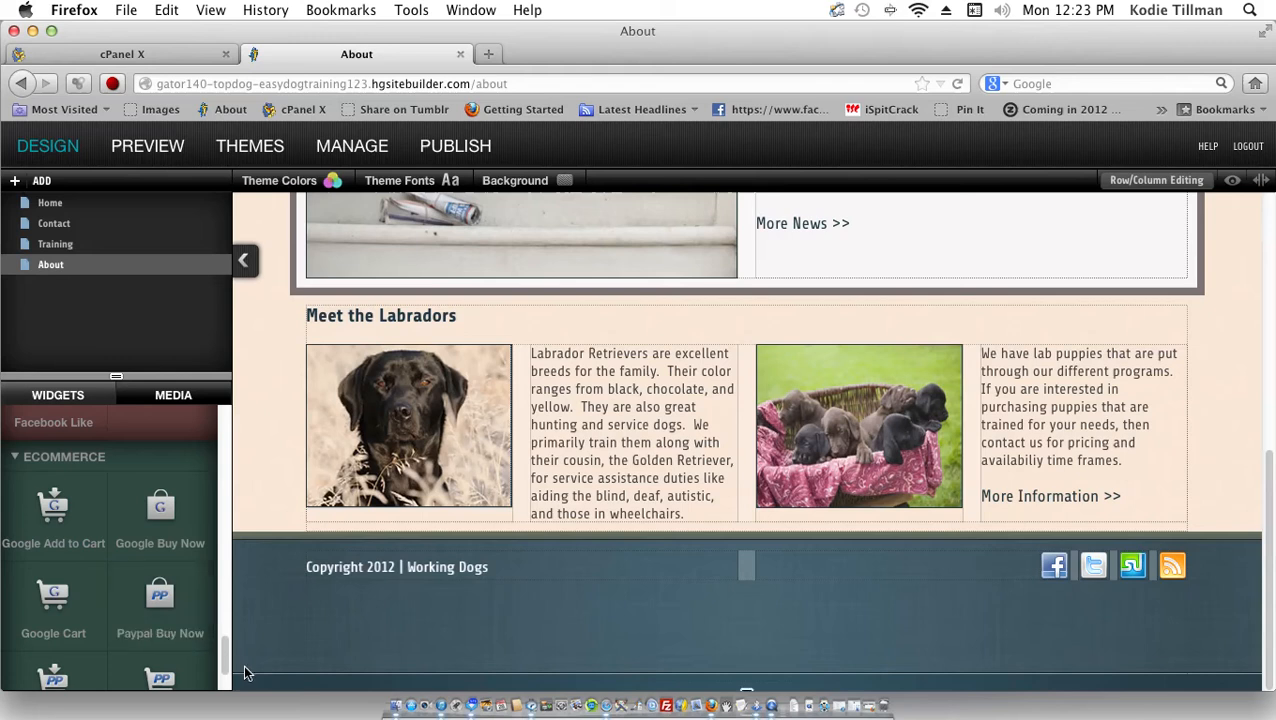
scroll(223, 656, "down", 1)
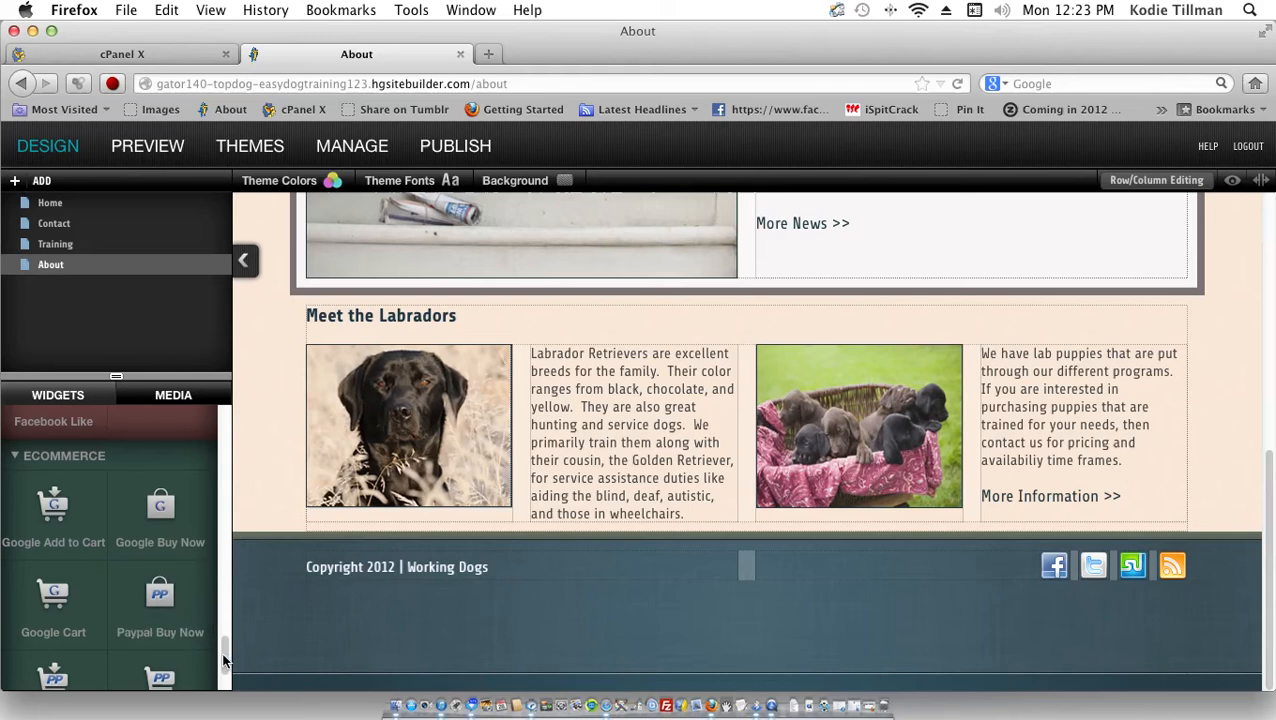
left_click_drag(223, 660, 225, 680)
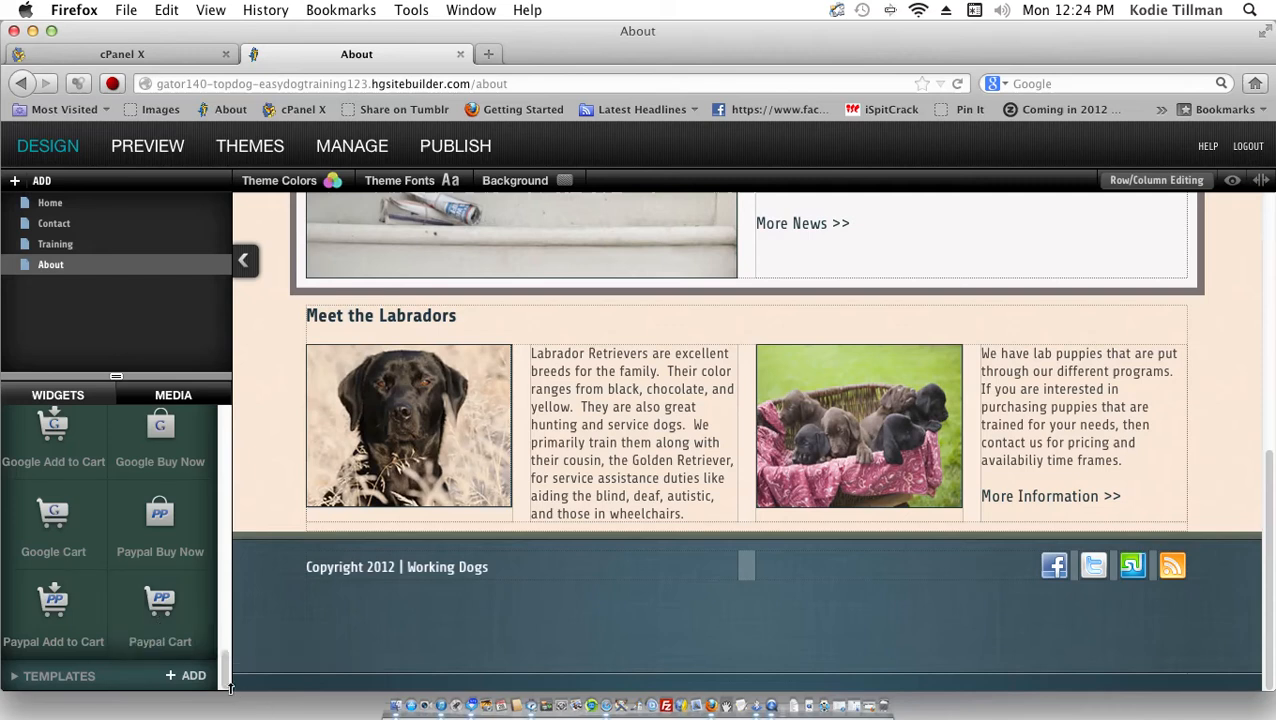
left_click_drag(228, 683, 229, 693)
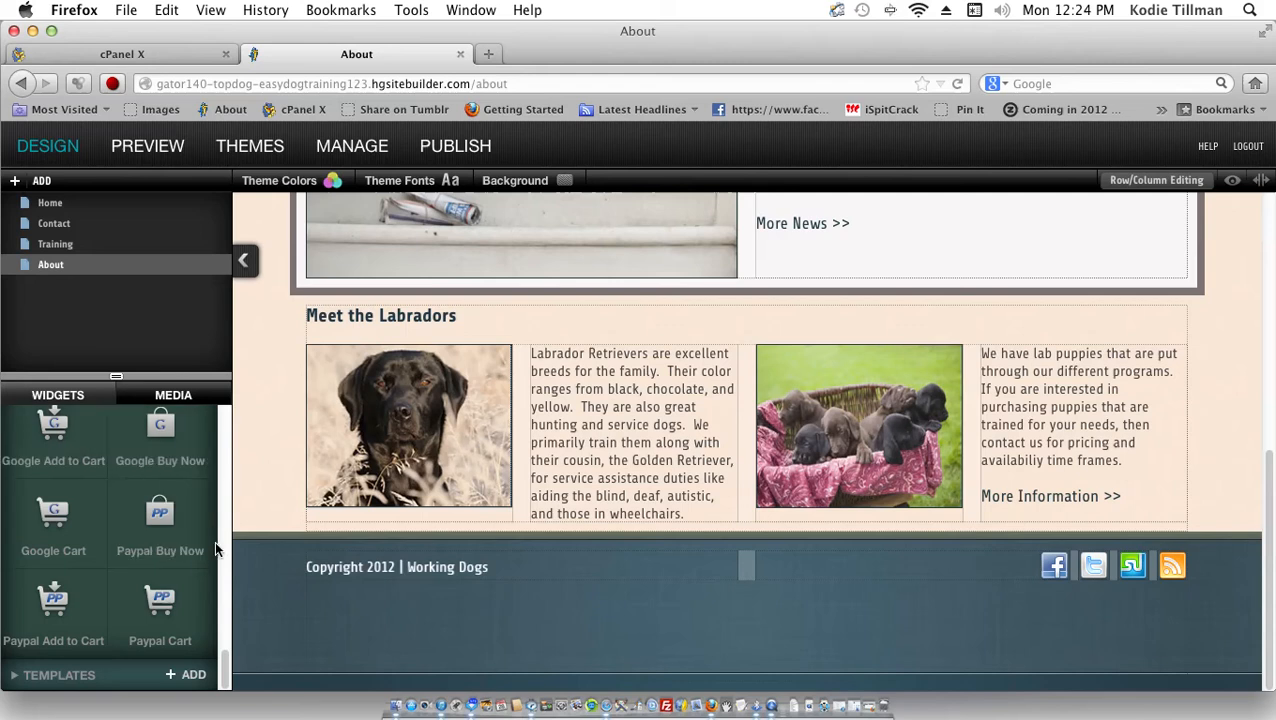
scroll(222, 557, "up", 10)
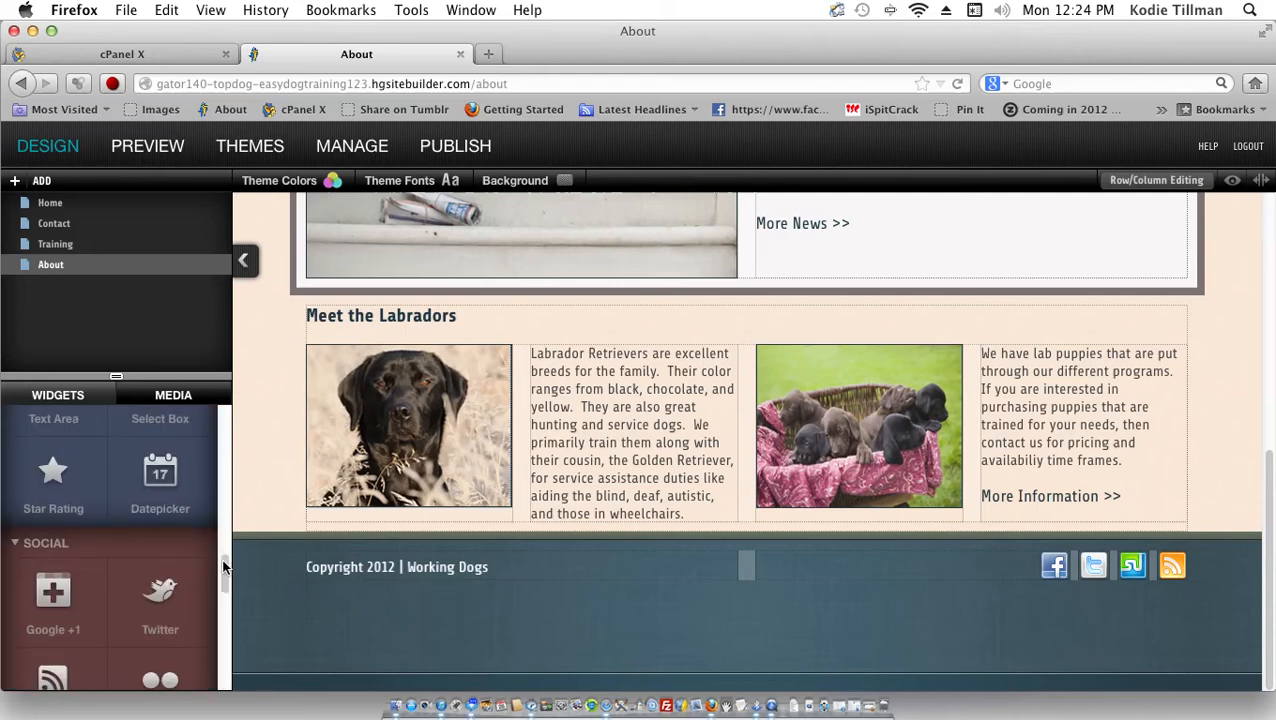
left_click_drag(223, 567, 226, 633)
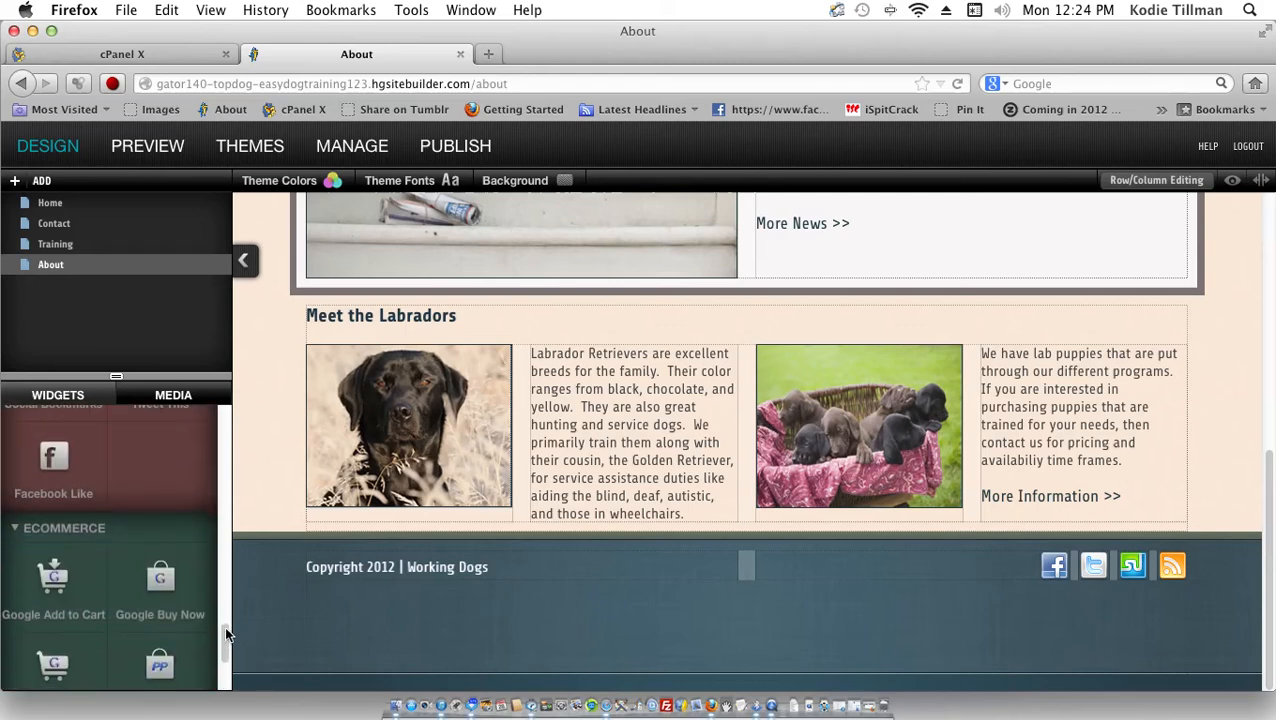
Step: Add a Google Buy Now button and cancel its Google Merchant setup
left_click(163, 604)
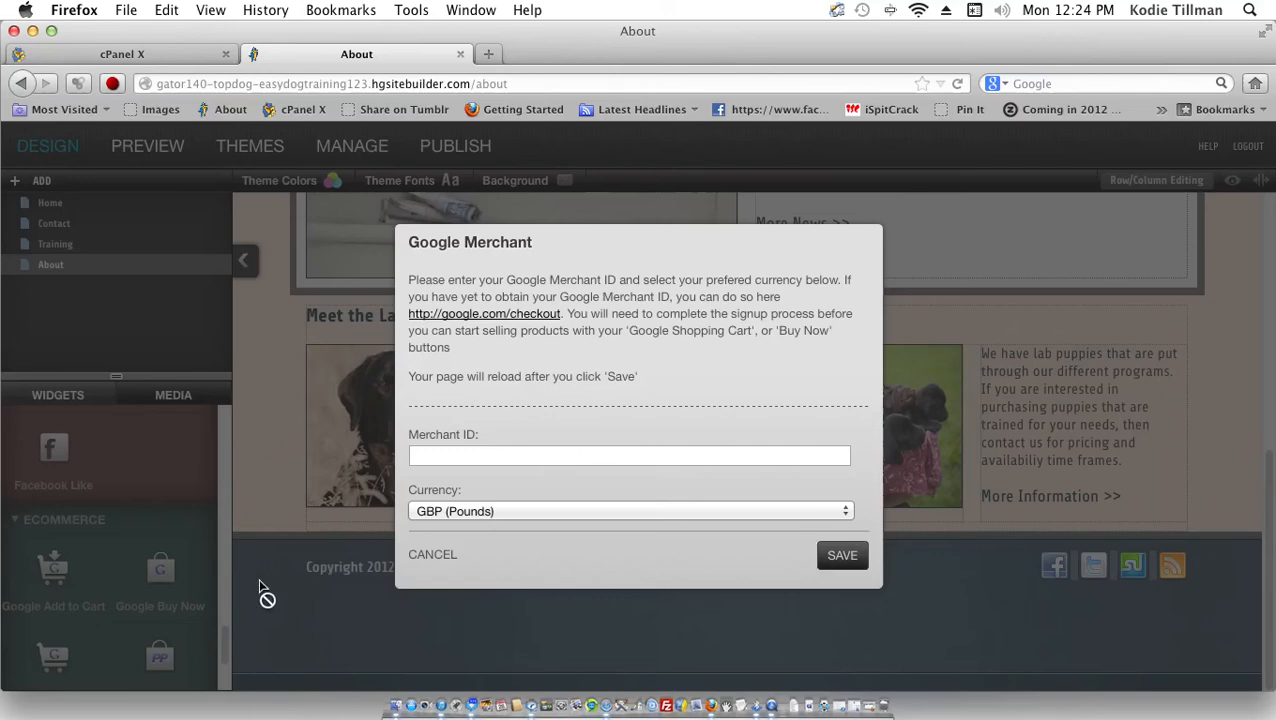
left_click(432, 554)
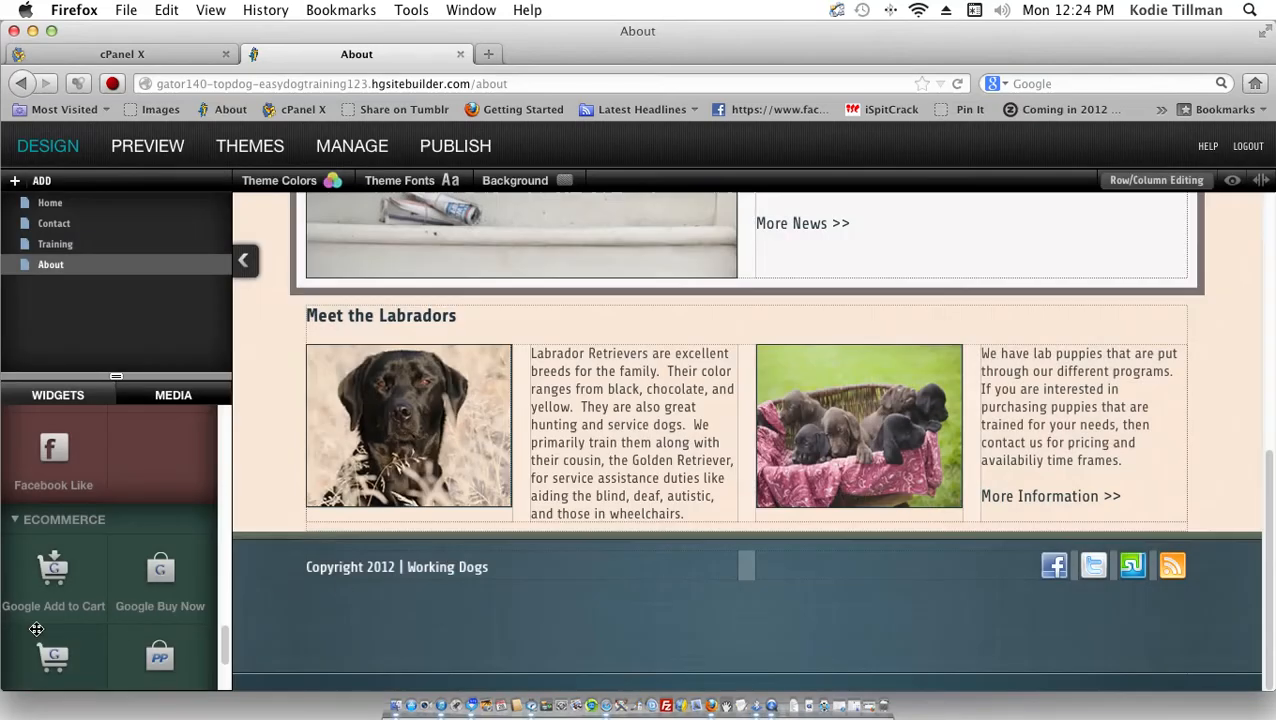
scroll(174, 534, "down", 2)
scroll(174, 534, "down", 2)
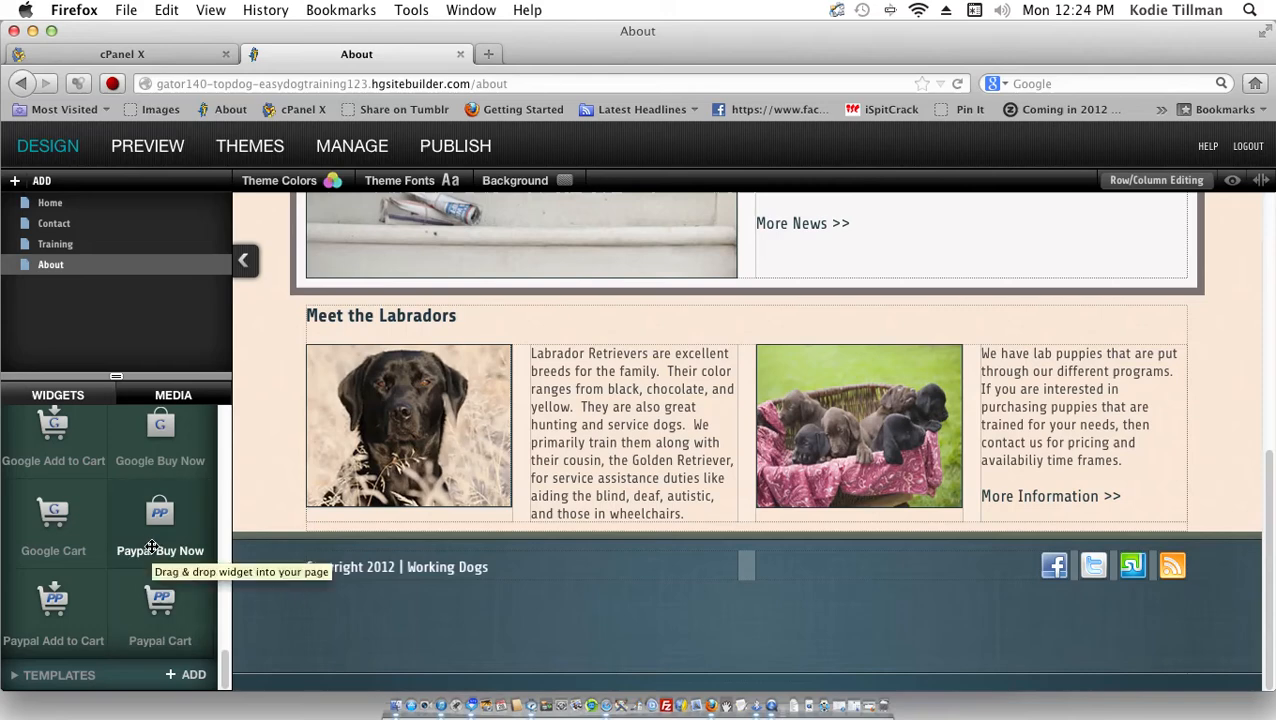
Step: Add a Paypal Buy Now button, try saving without an email, and cancel
left_click(152, 548)
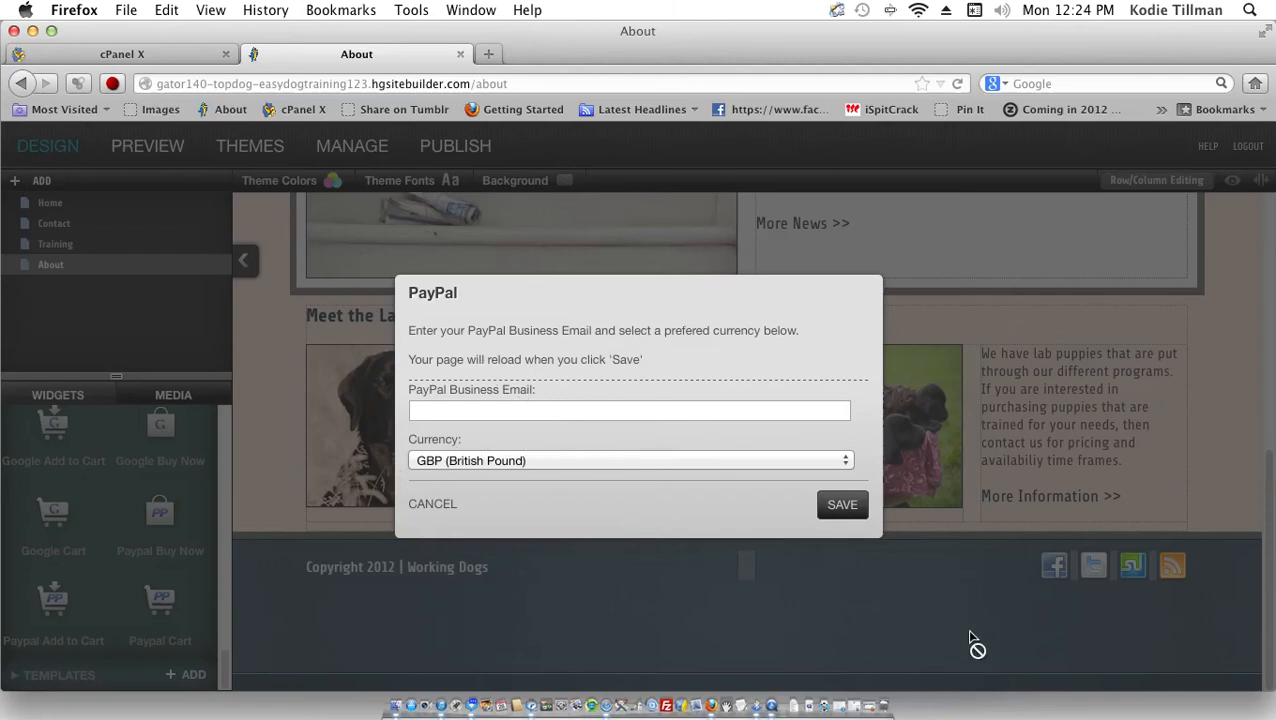
left_click(852, 518)
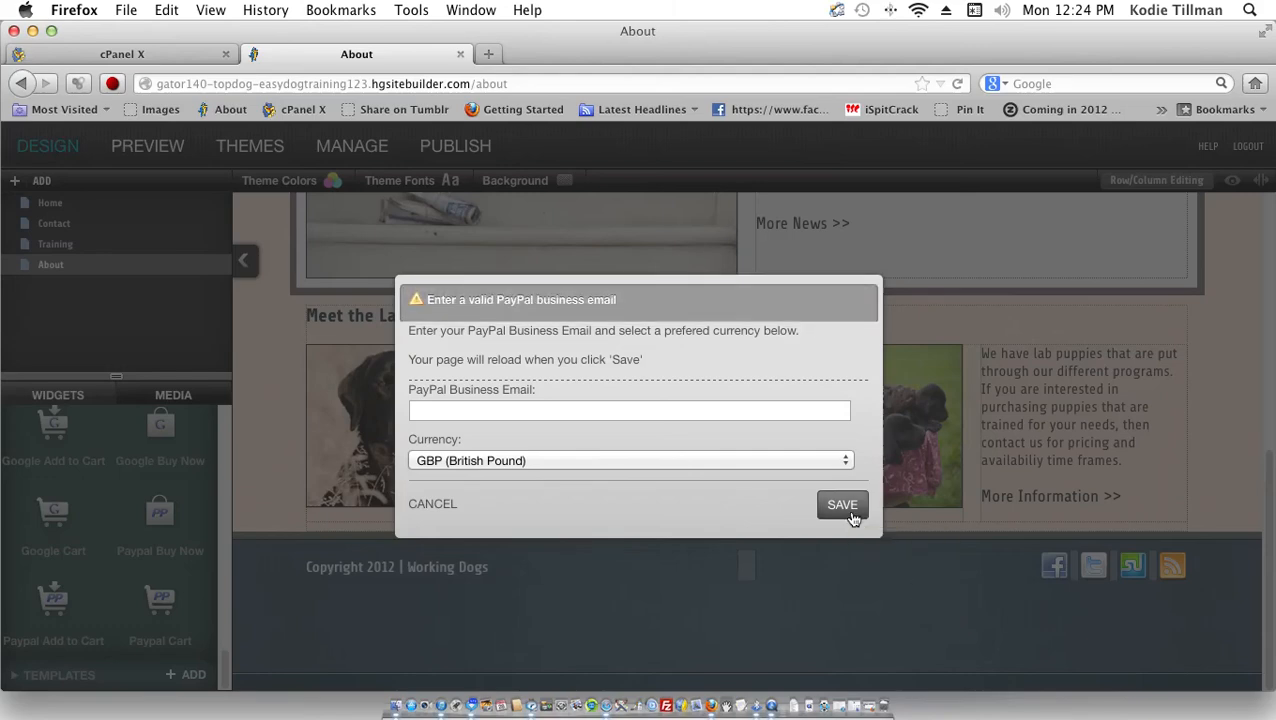
left_click(433, 508)
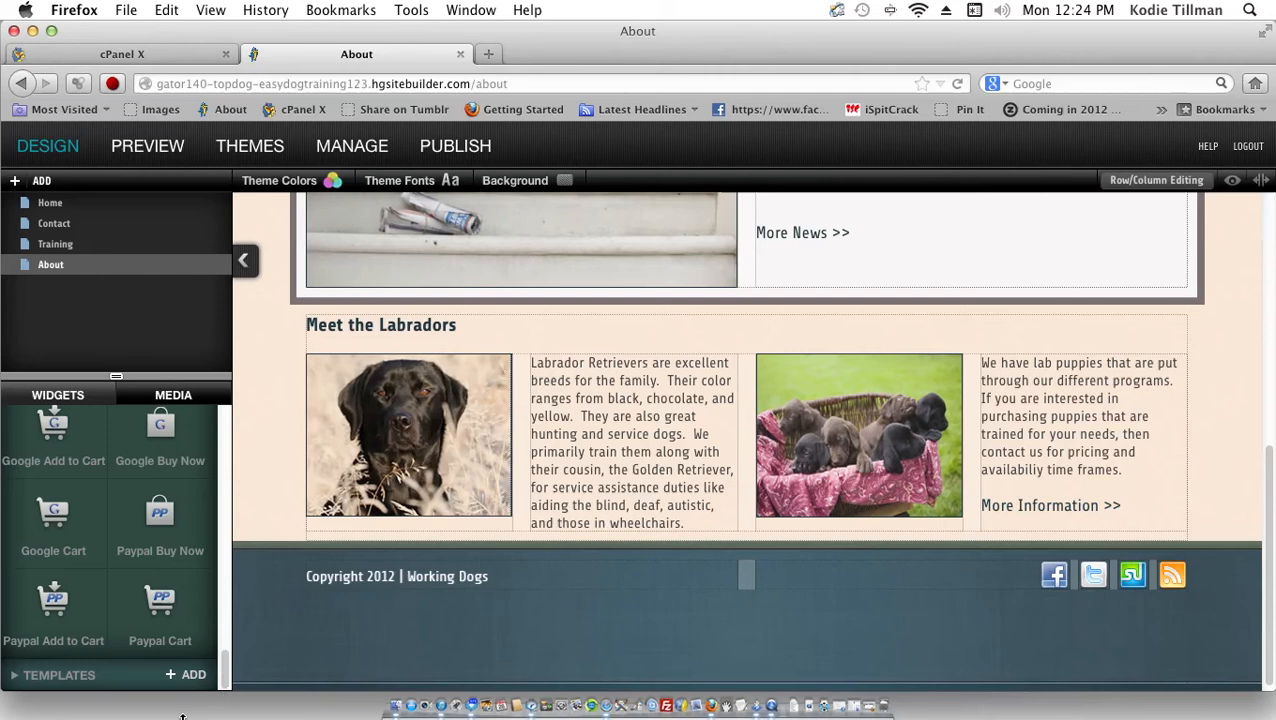
left_click(42, 683)
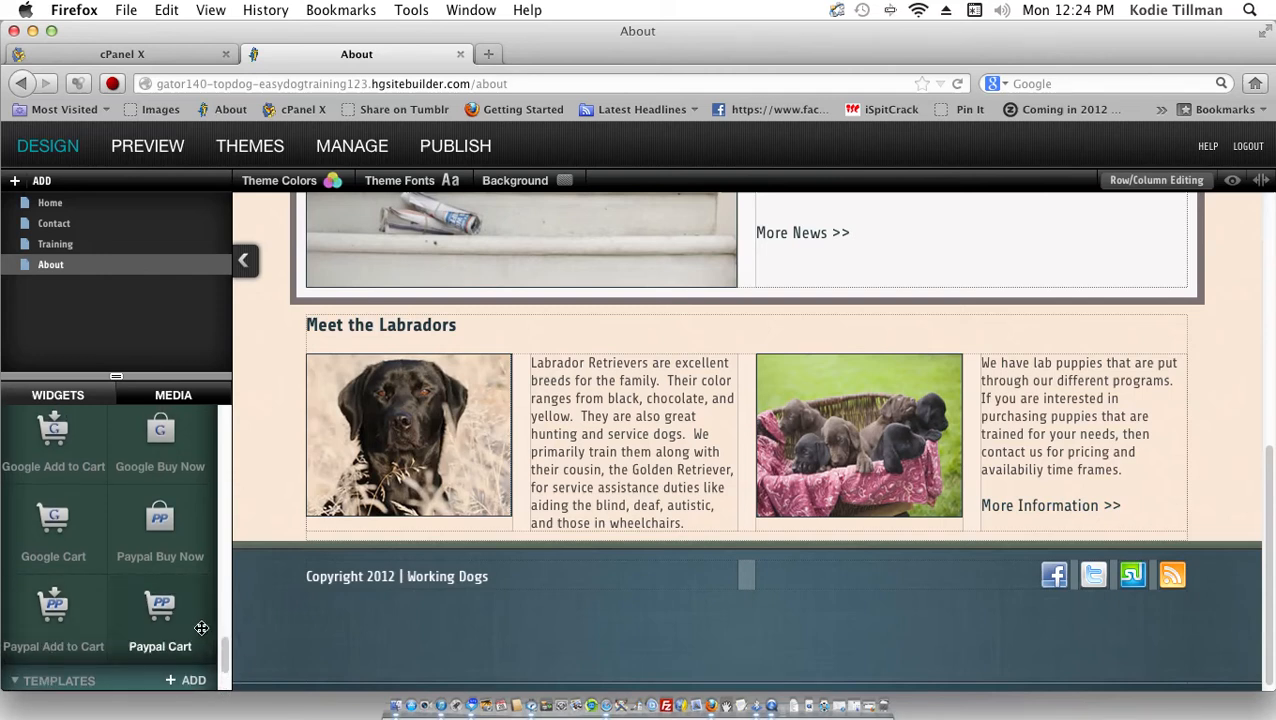
Step: Drag the Footer template from Templates into the page footer
left_click_drag(222, 657, 225, 685)
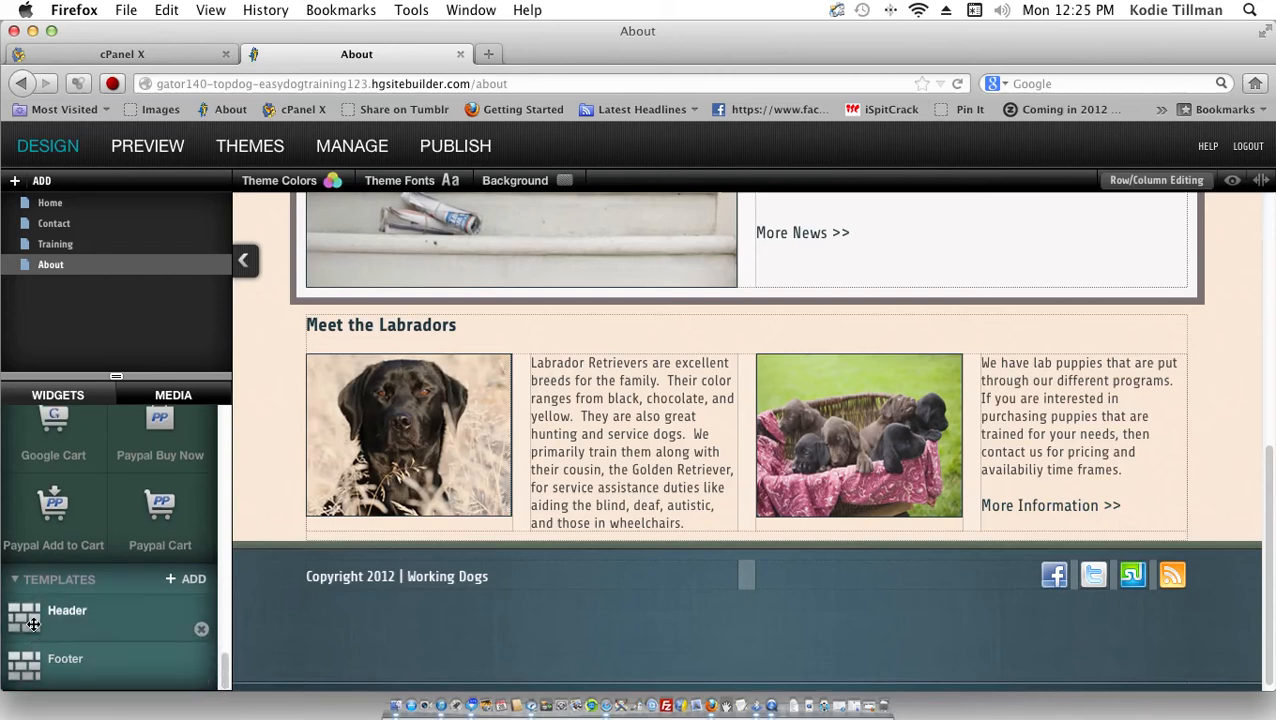
left_click_drag(34, 623, 72, 591)
scroll(30, 640, "up", 1)
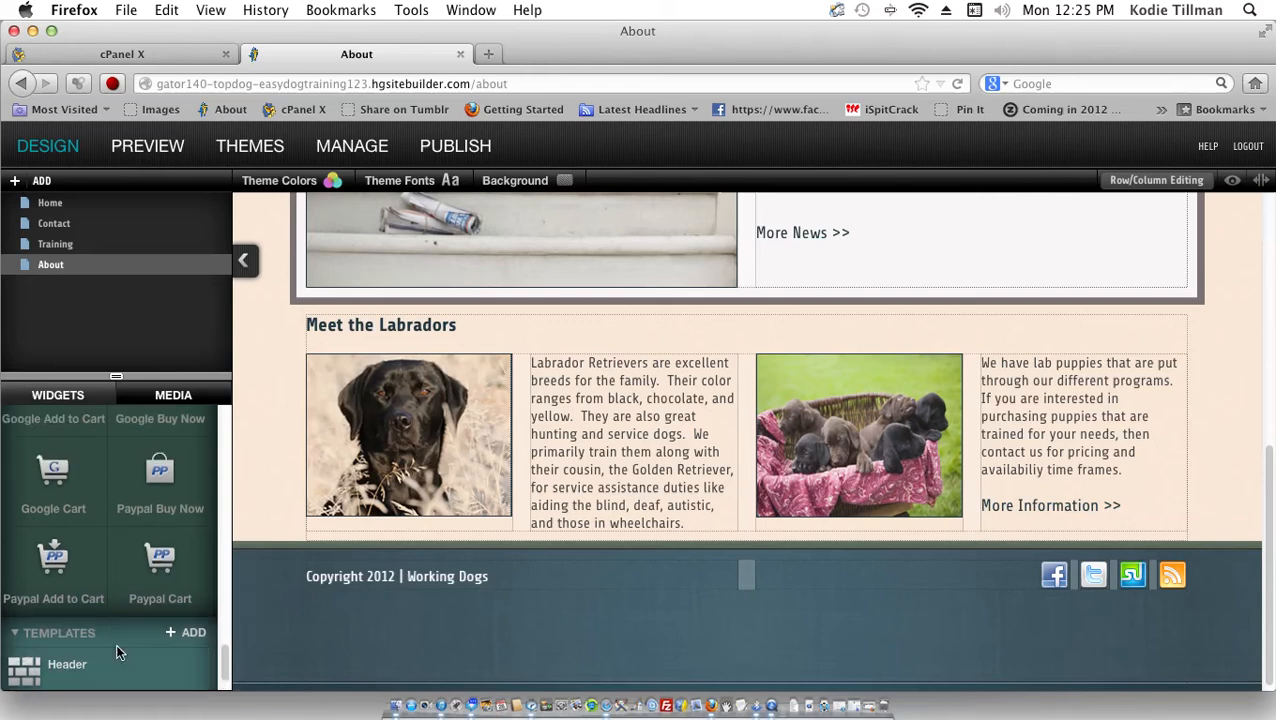
scroll(115, 650, "down", 2)
left_click_drag(55, 658, 572, 646)
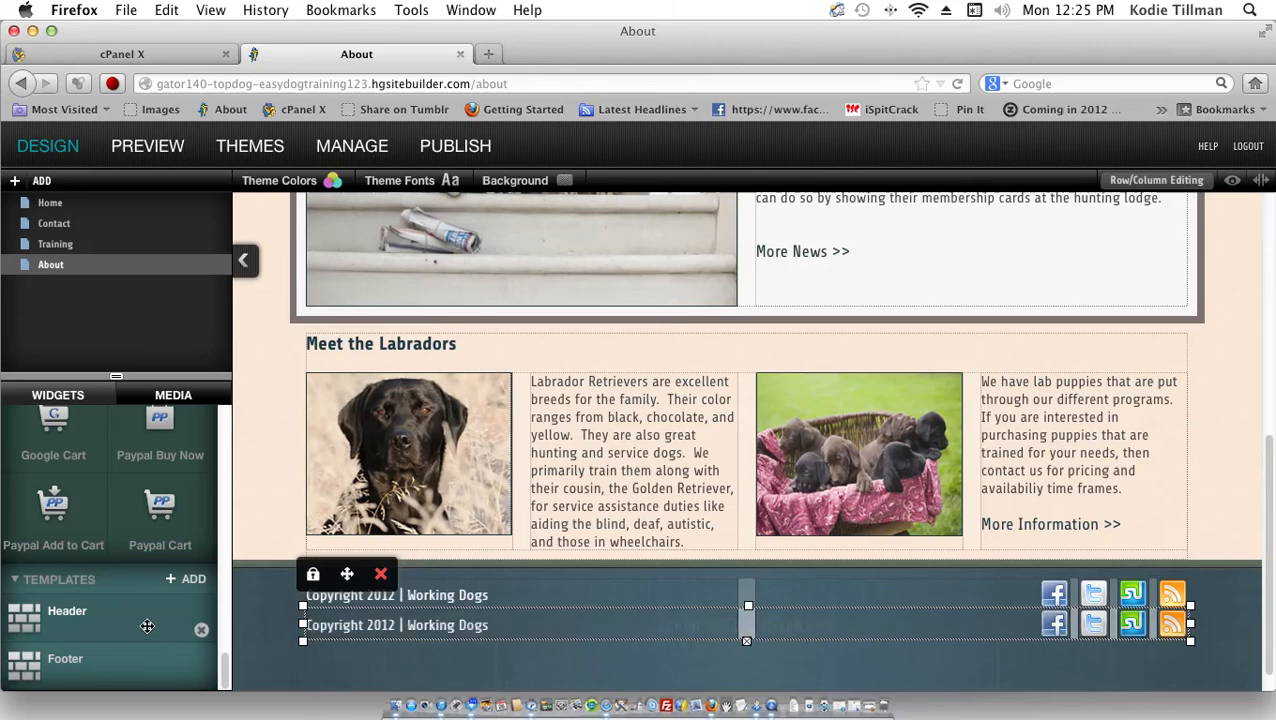
Step: Delete the duplicate copyright row, leaving one Copyright 2012 | Working Dogs footer
left_click(381, 576)
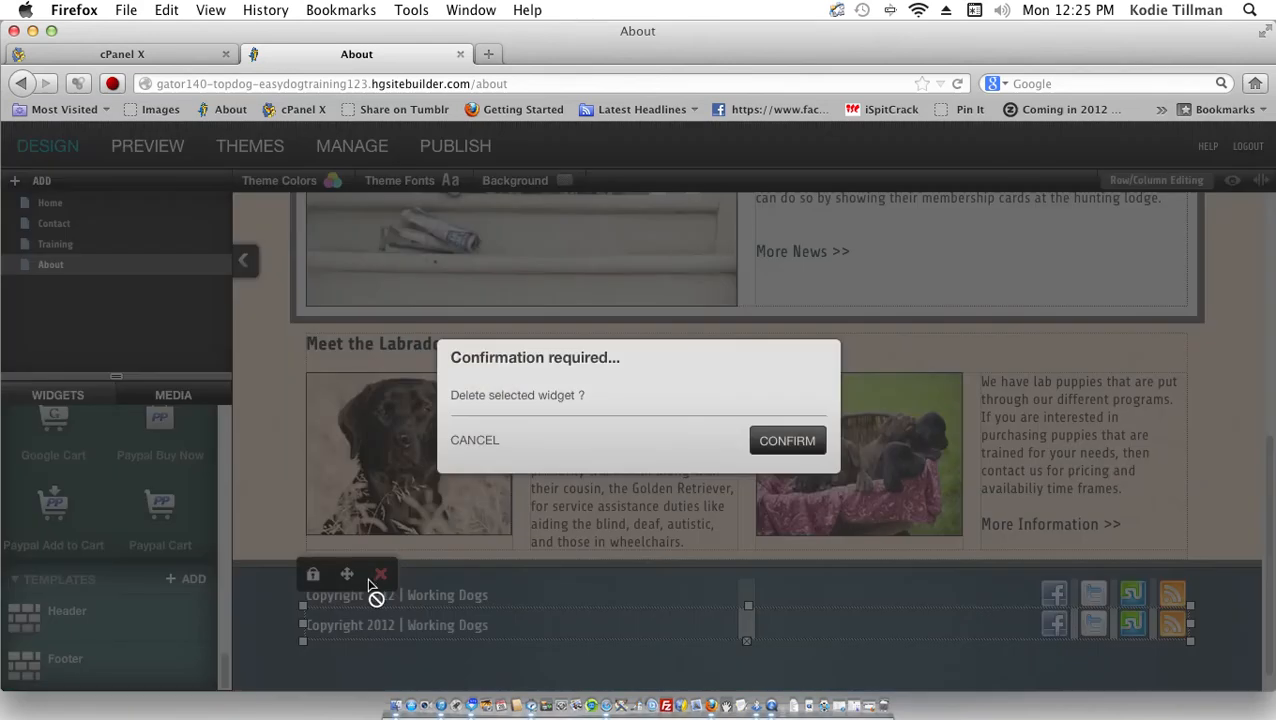
left_click(801, 439)
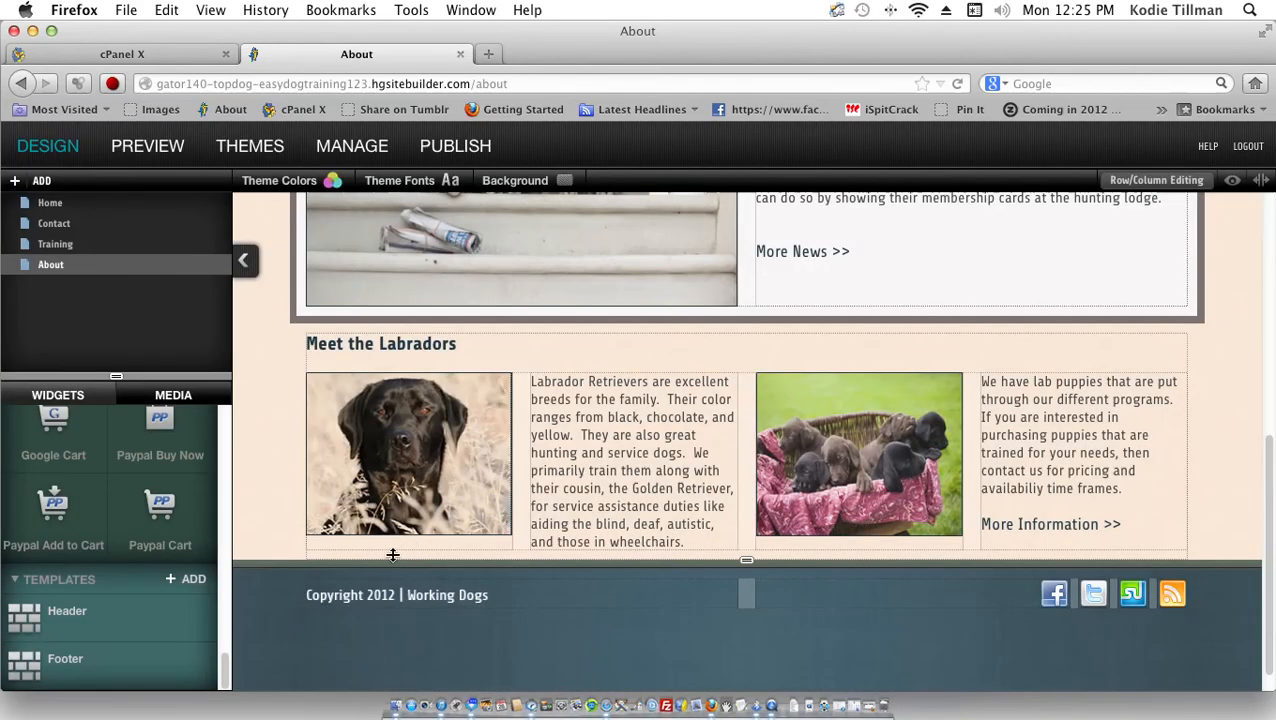
left_click(377, 594)
left_click(285, 614)
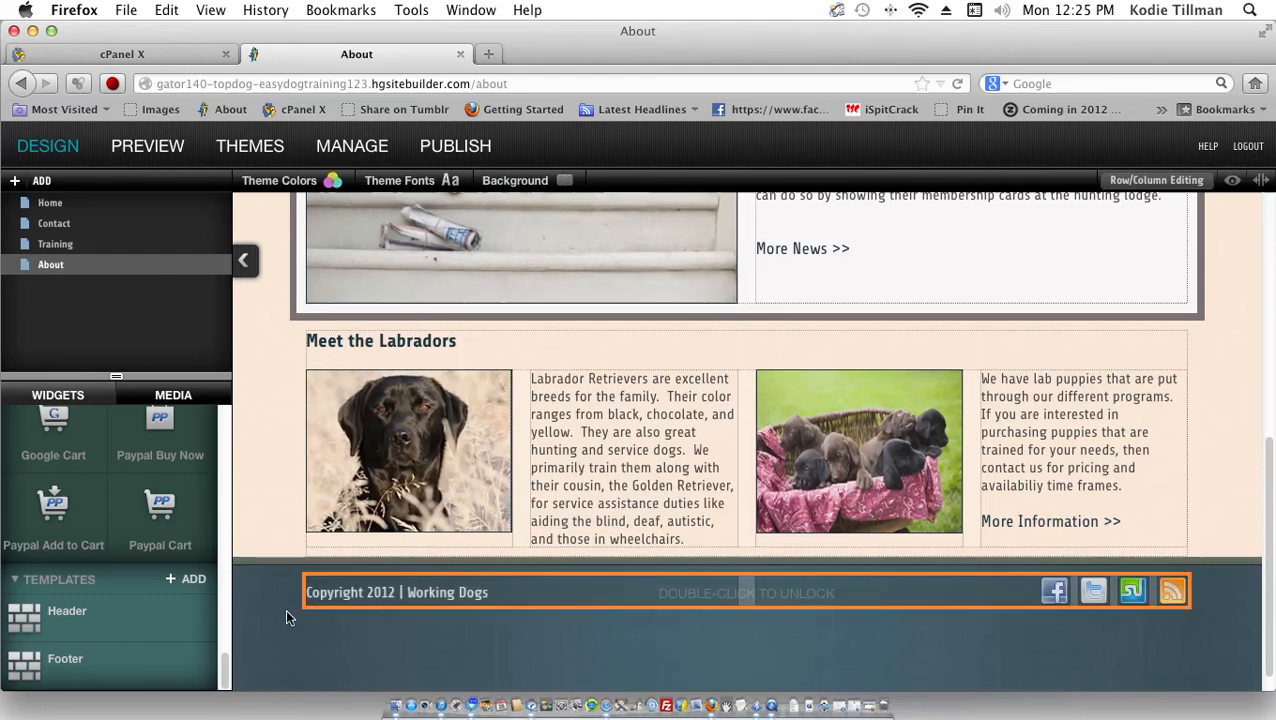
scroll(527, 231, "up", 5)
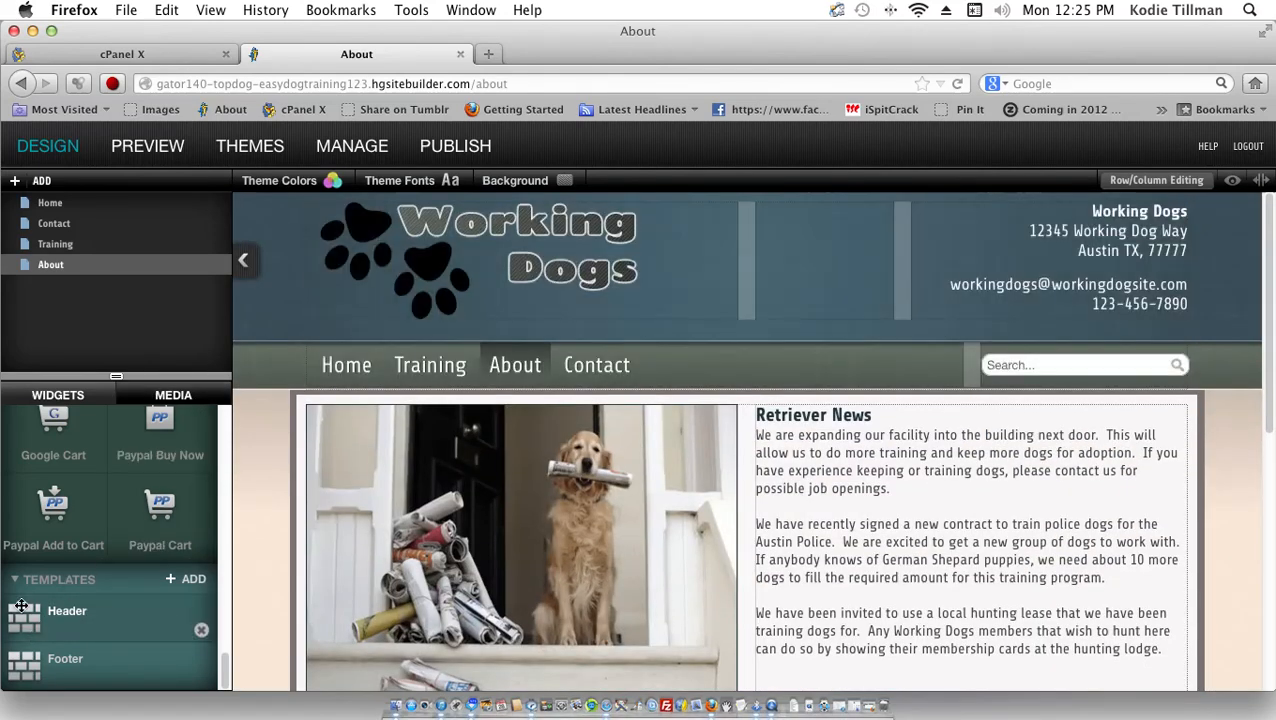
Step: Drop the Header template at the top of the About page and unlock the new Working Dogs header for editing
left_click_drag(42, 628, 387, 216)
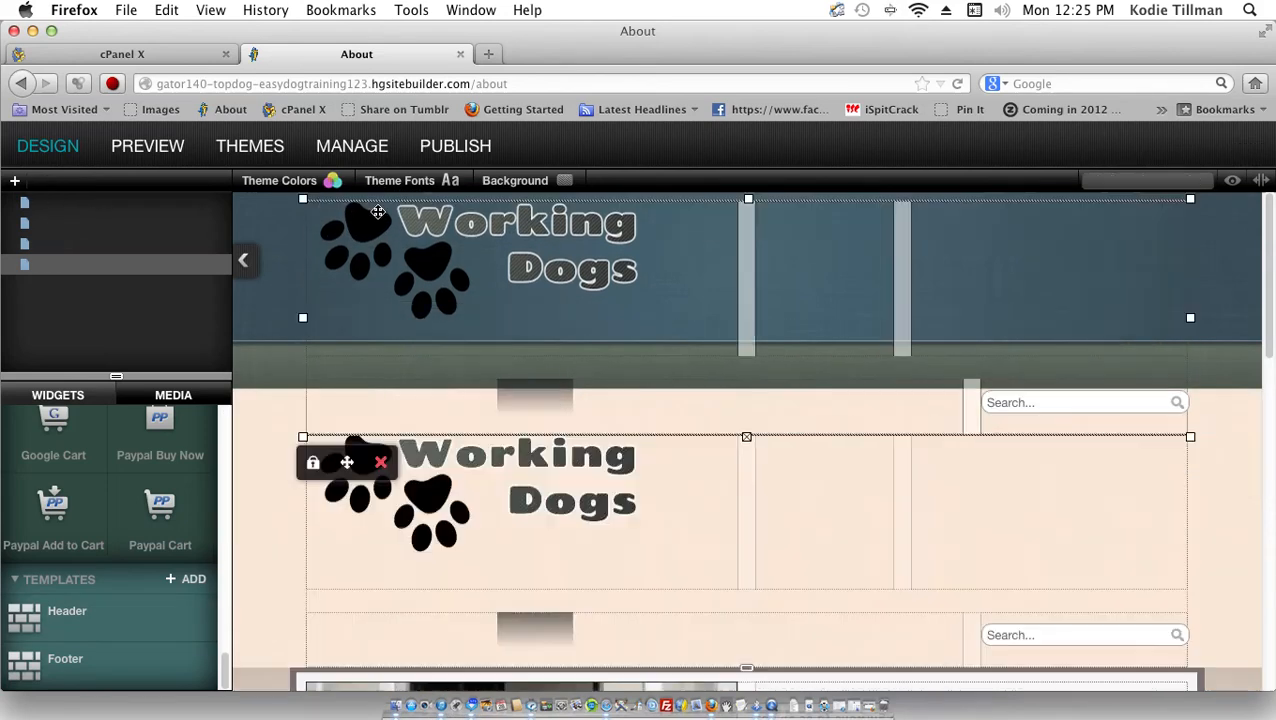
double_click(396, 272)
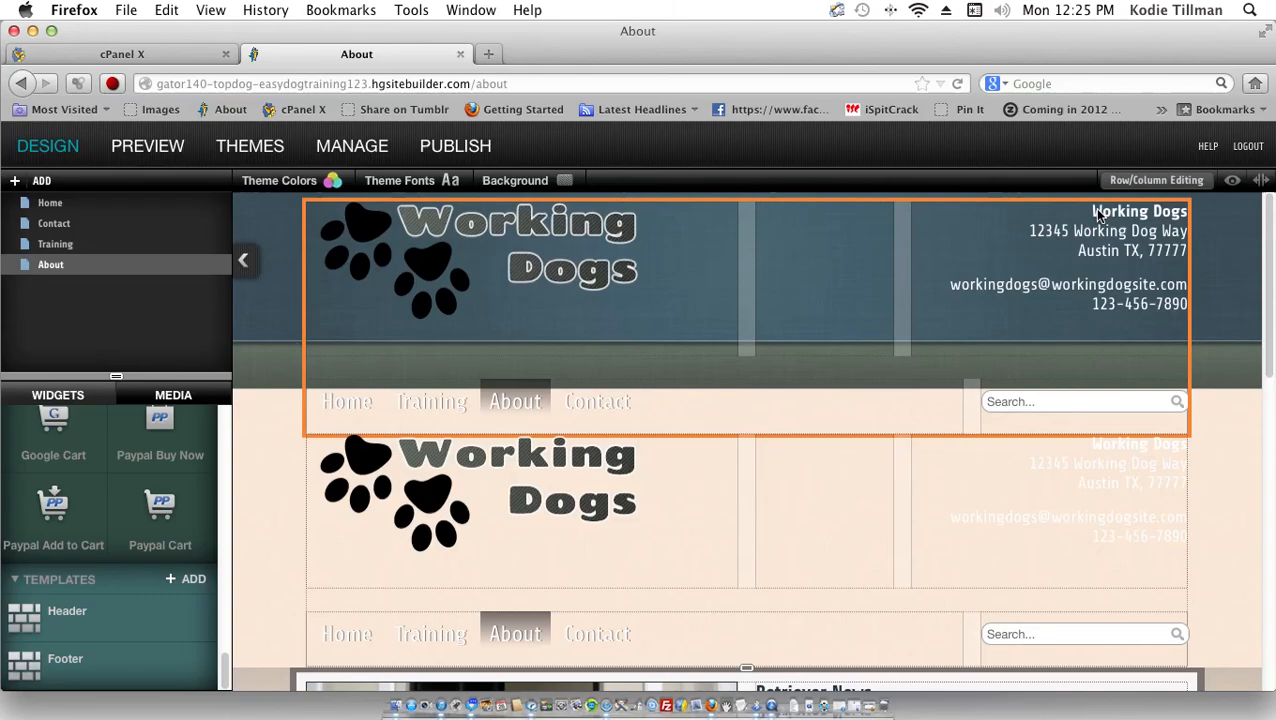
scroll(1097, 215, "down", 10)
scroll(1097, 215, "up", 10)
scroll(1097, 215, "down", 10)
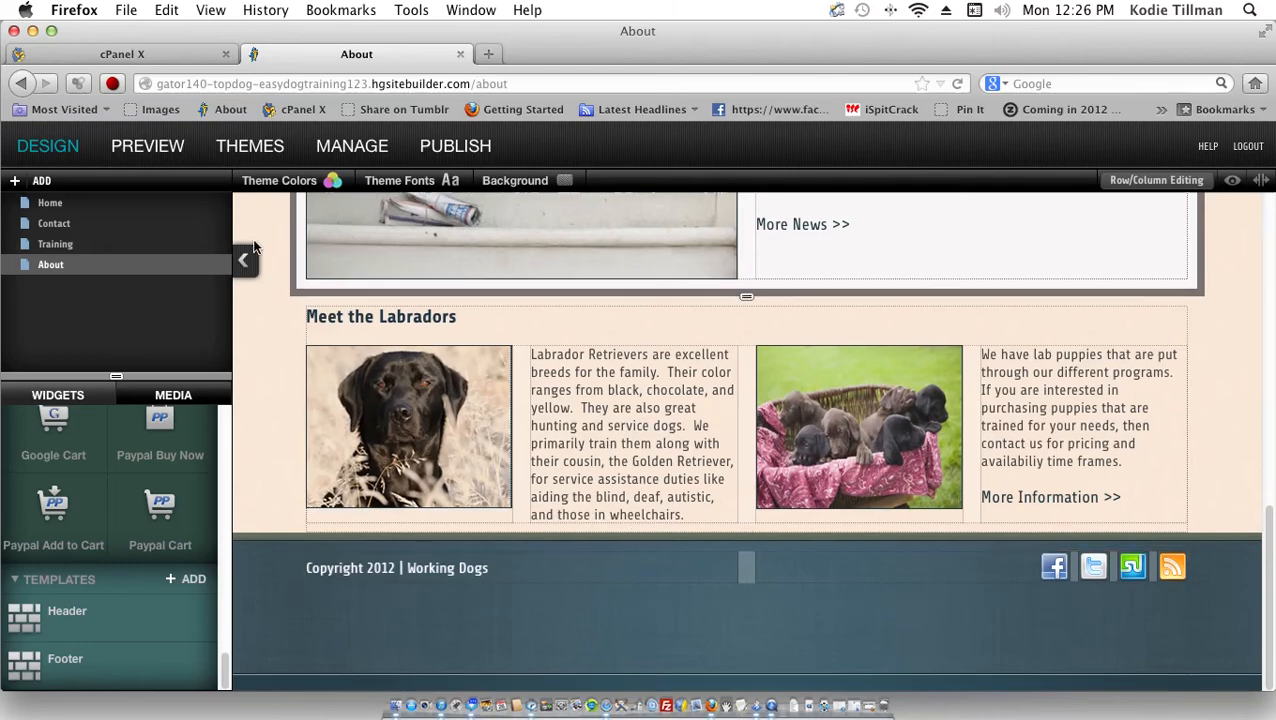
scroll(254, 247, "up", 10)
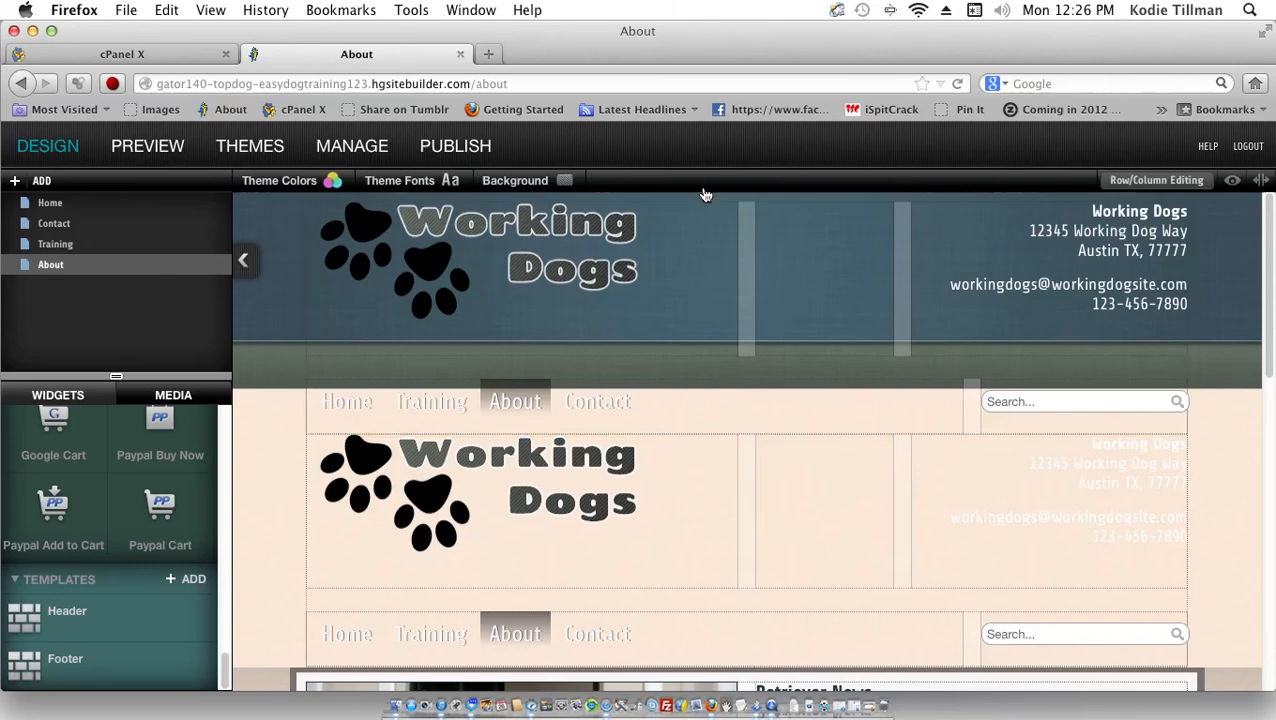
Step: Collapse the Text and Image and Content widget categories
scroll(723, 274, "down", 5)
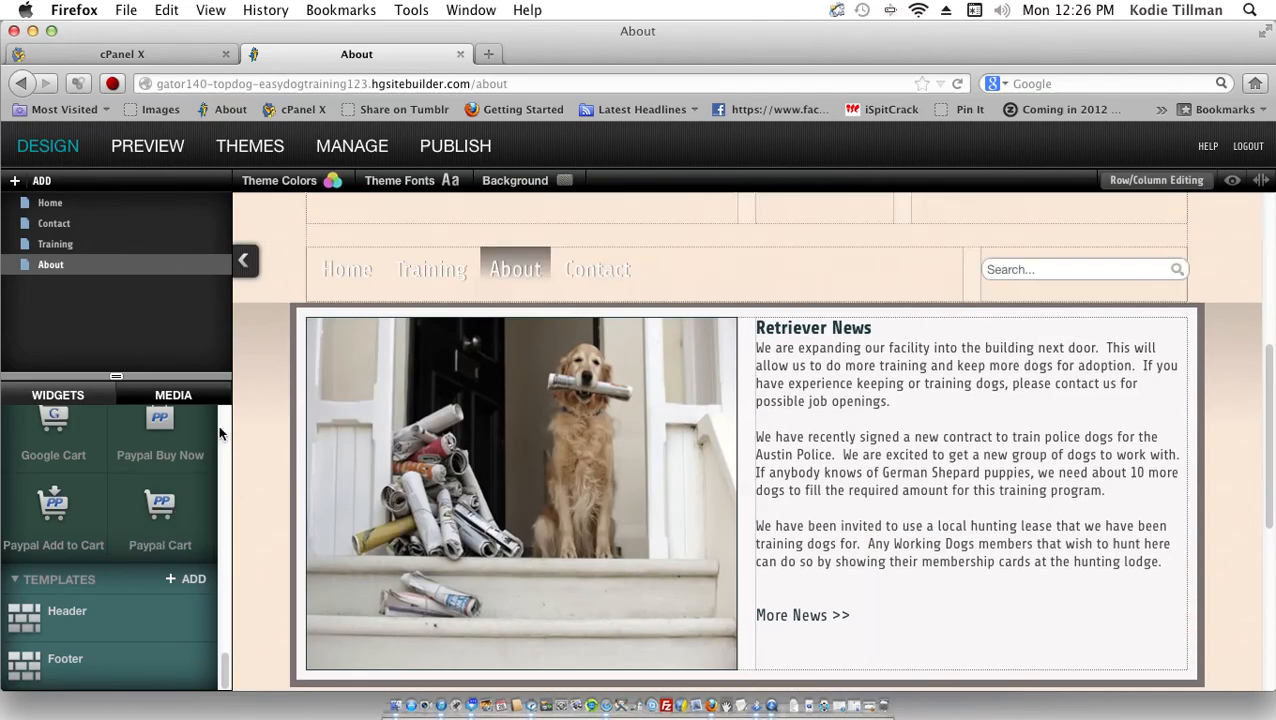
scroll(222, 430, "up", 10)
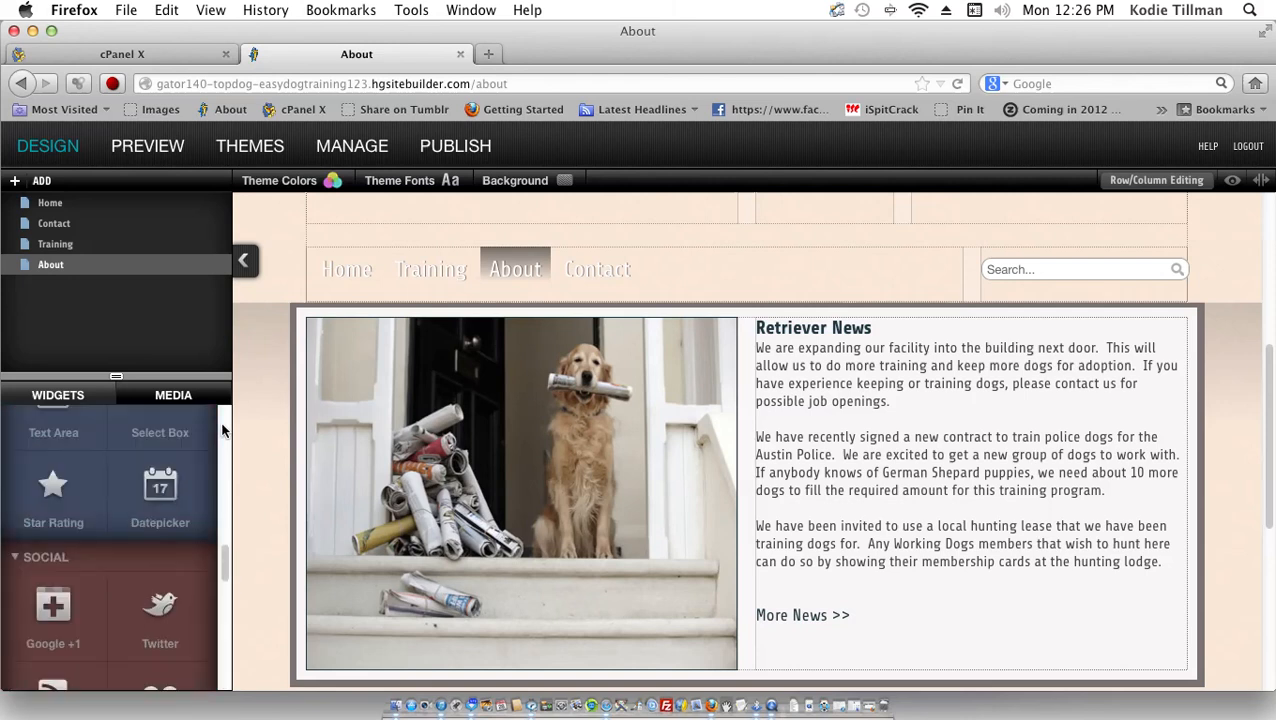
scroll(222, 430, "up", 5)
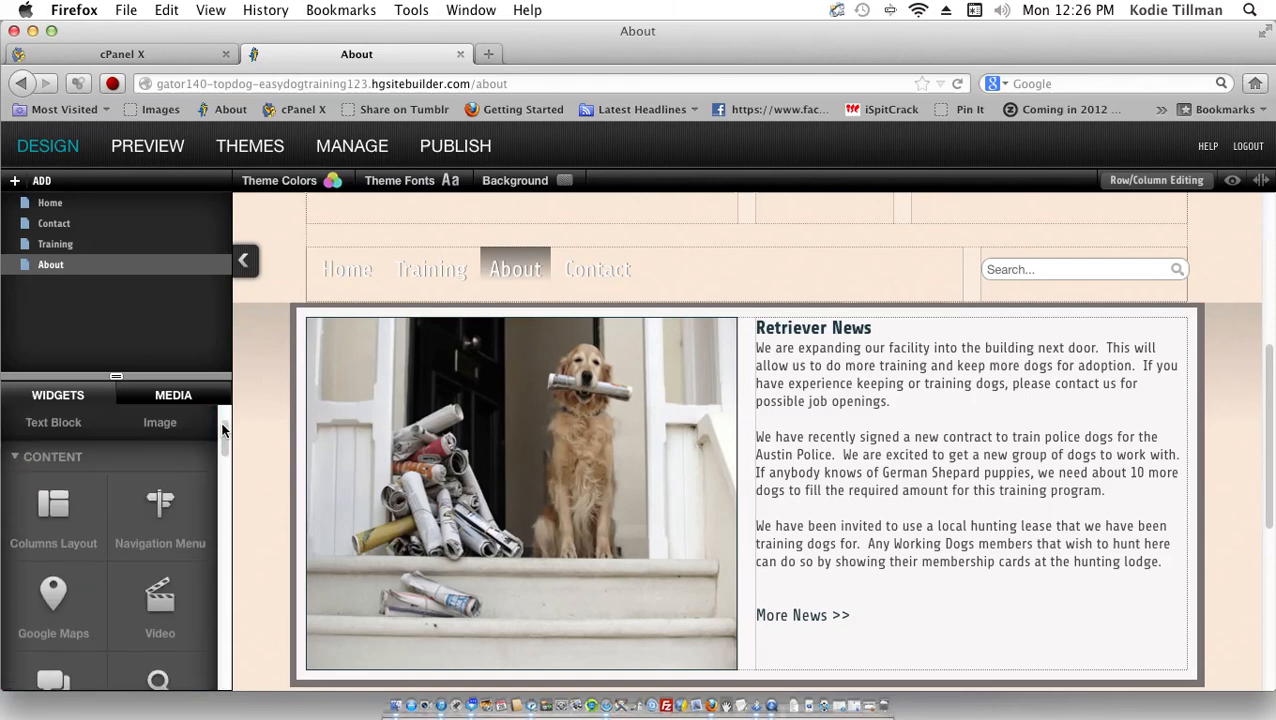
scroll(222, 430, "up", 3)
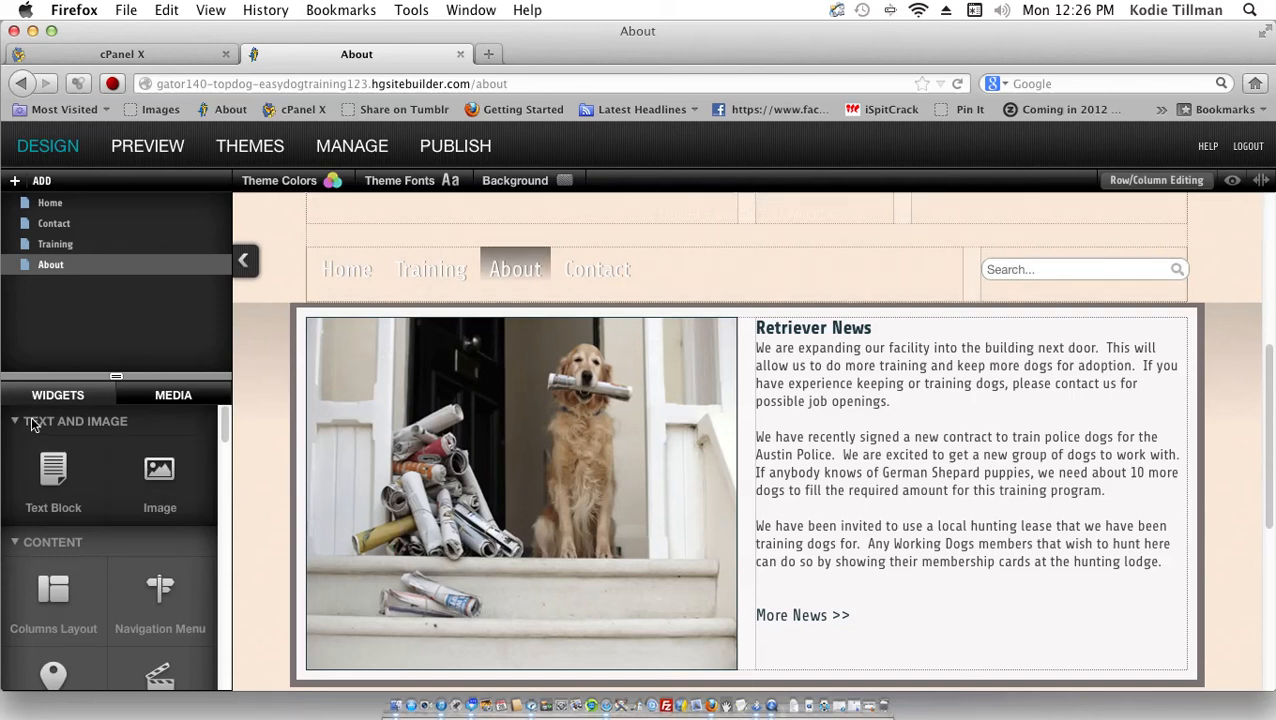
left_click(37, 420)
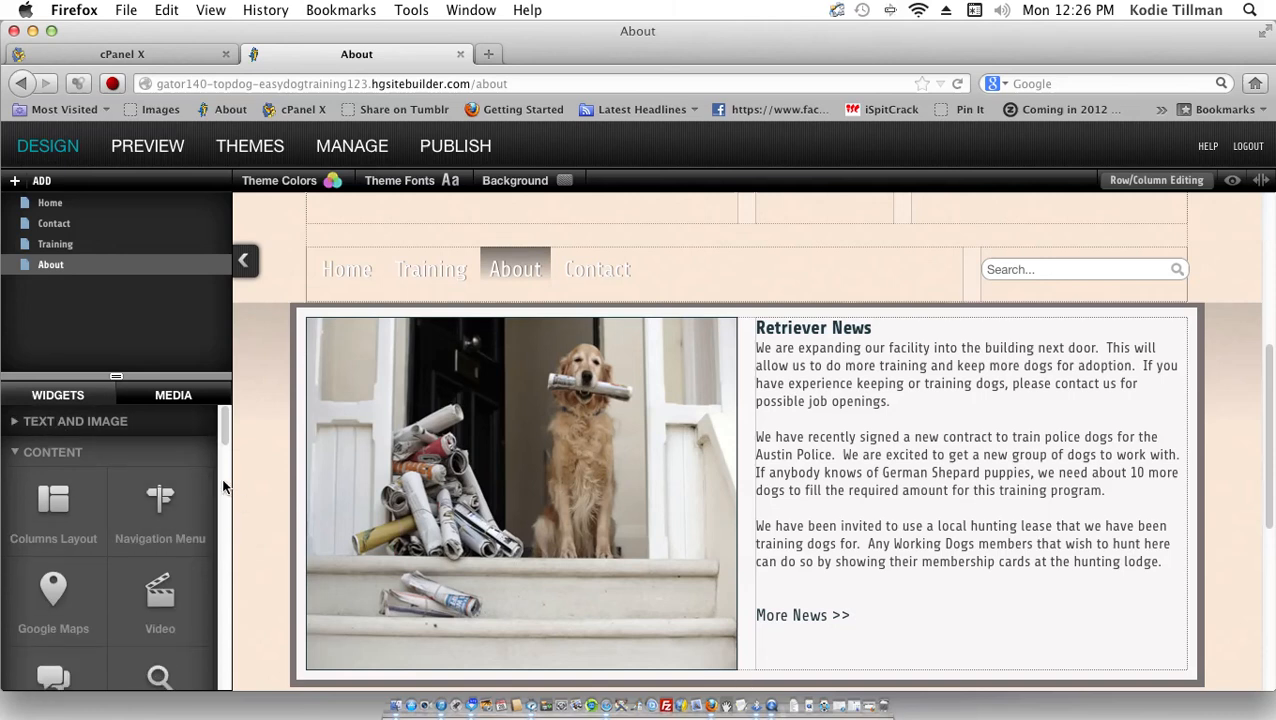
scroll(49, 456, "down", 1)
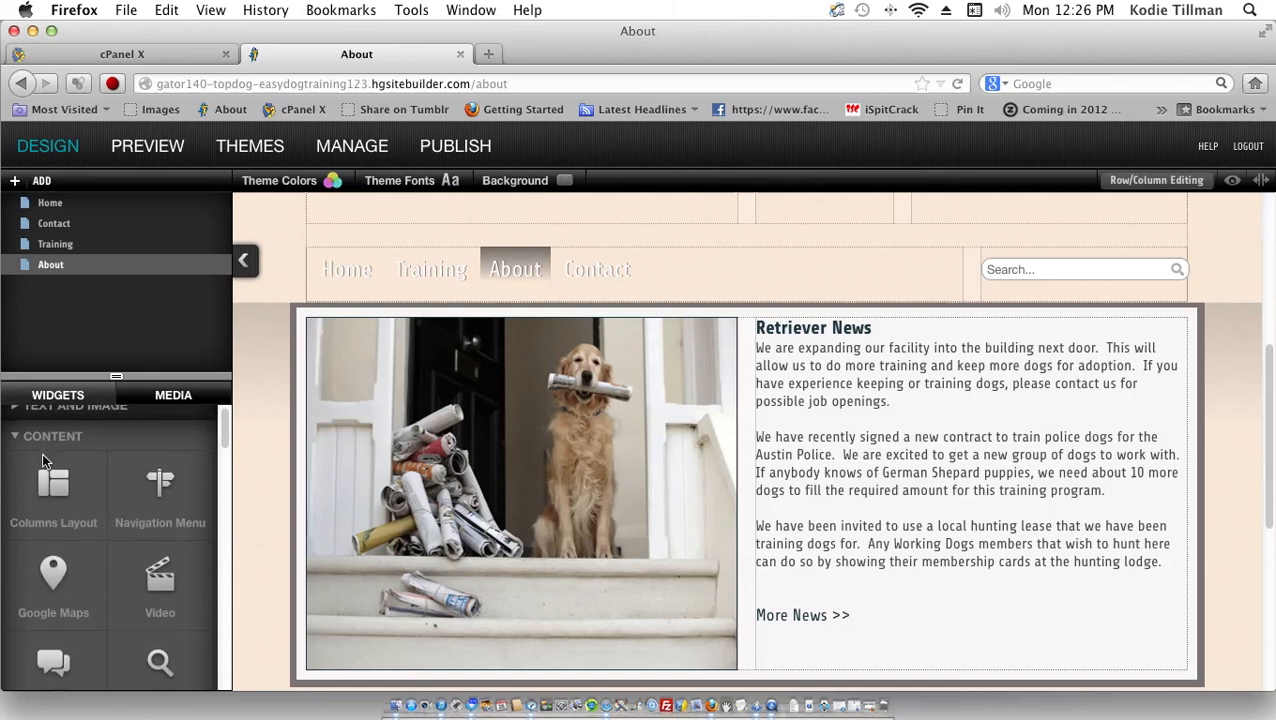
left_click(36, 430)
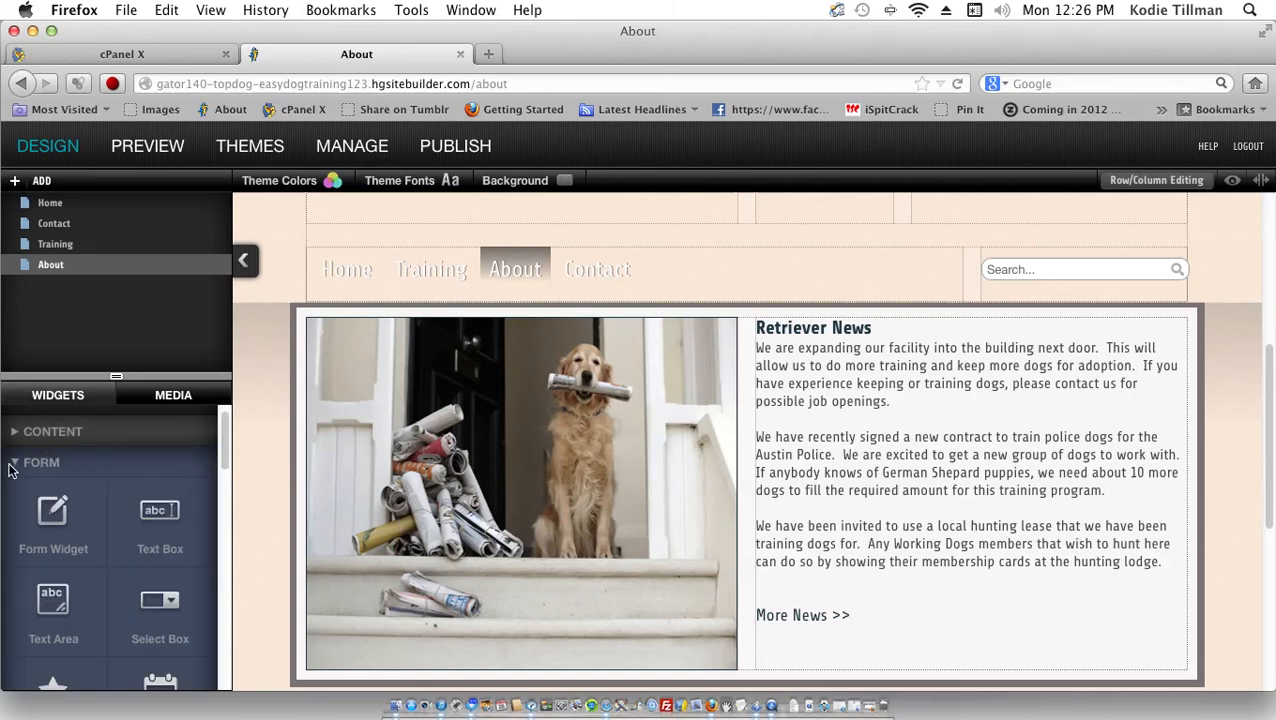
Step: Collapse the Form, Social, Ecommerce and Templates categories, then reposition the Working Dogs header row
left_click(16, 461)
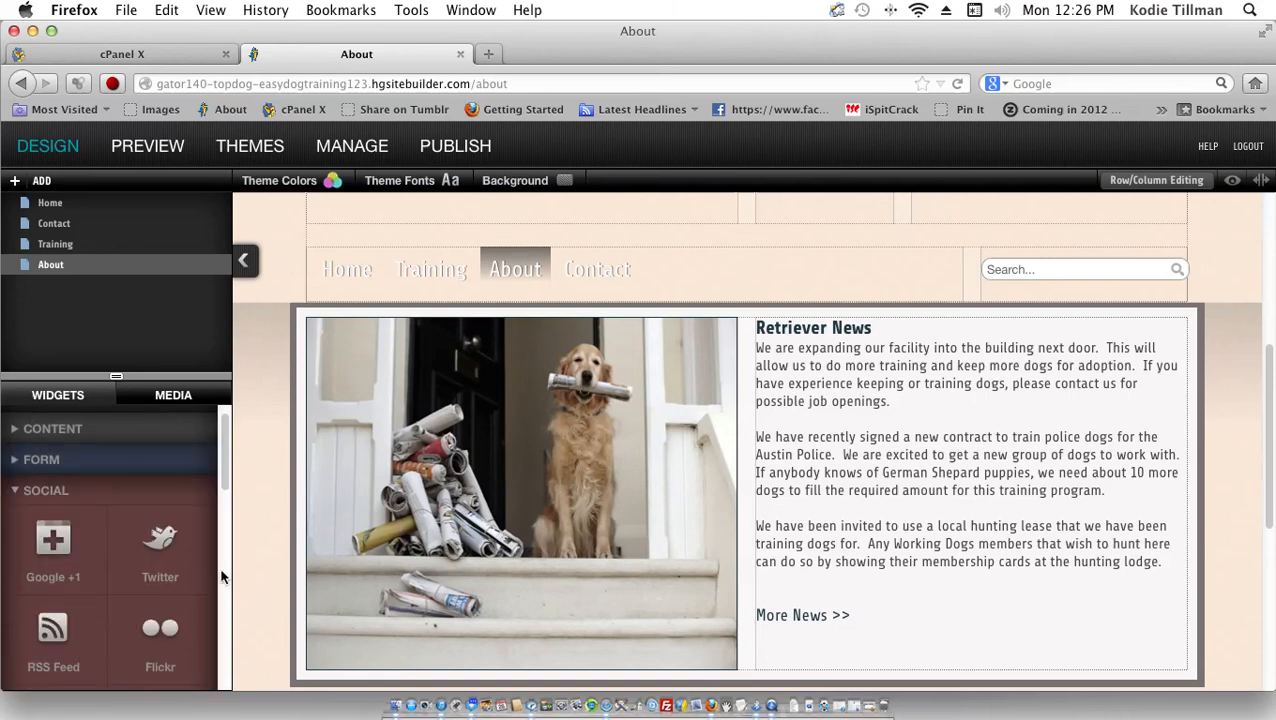
scroll(40, 484, "down", 1)
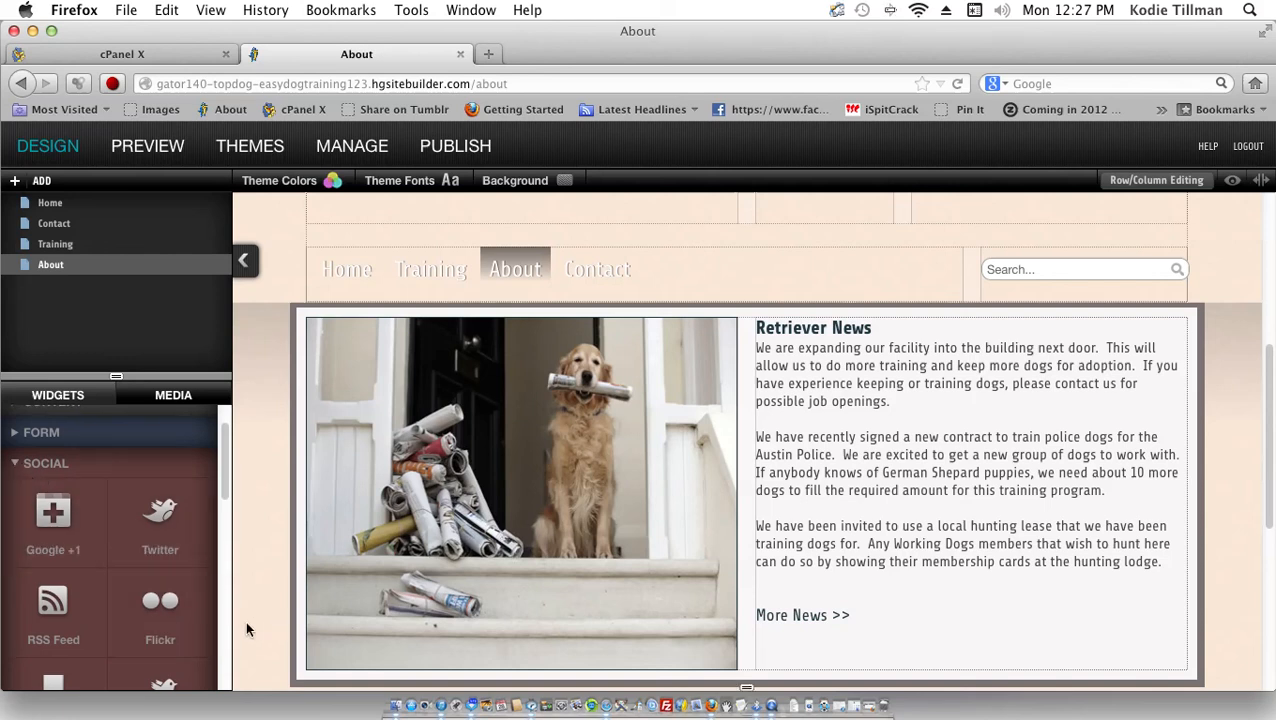
left_click(15, 459)
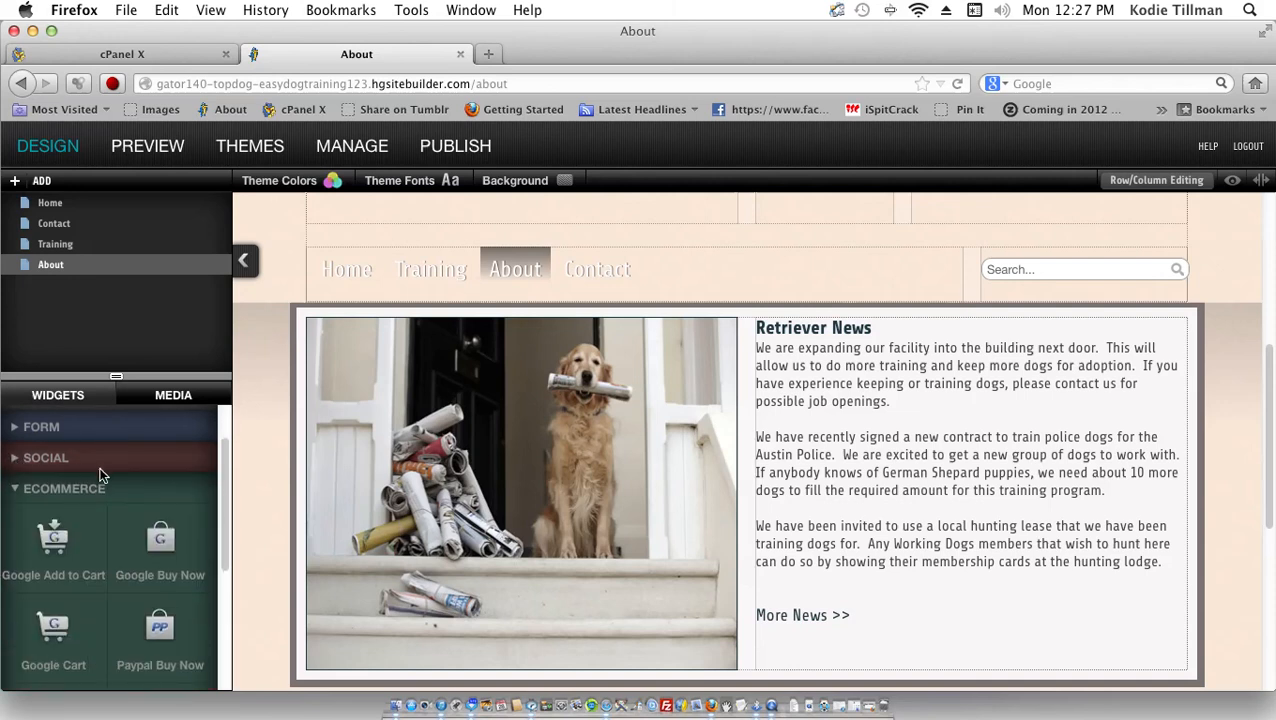
left_click(17, 486)
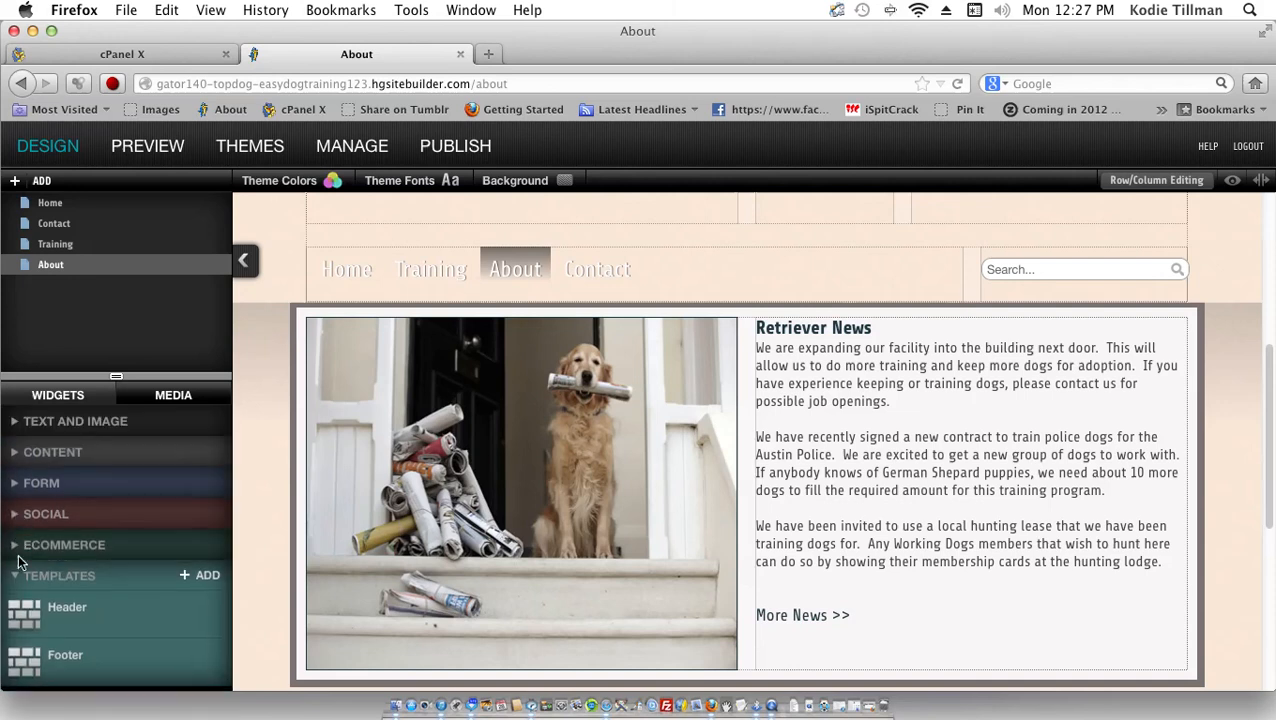
left_click(15, 577)
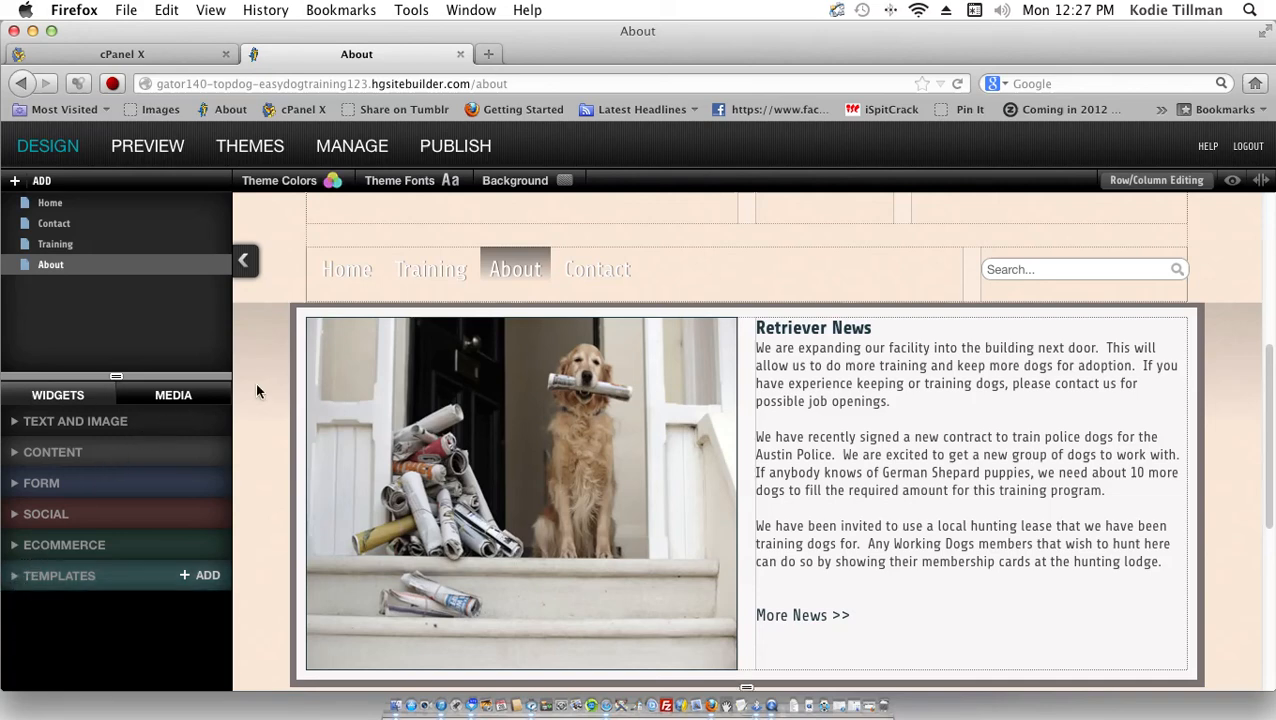
left_click_drag(685, 301, 600, 305)
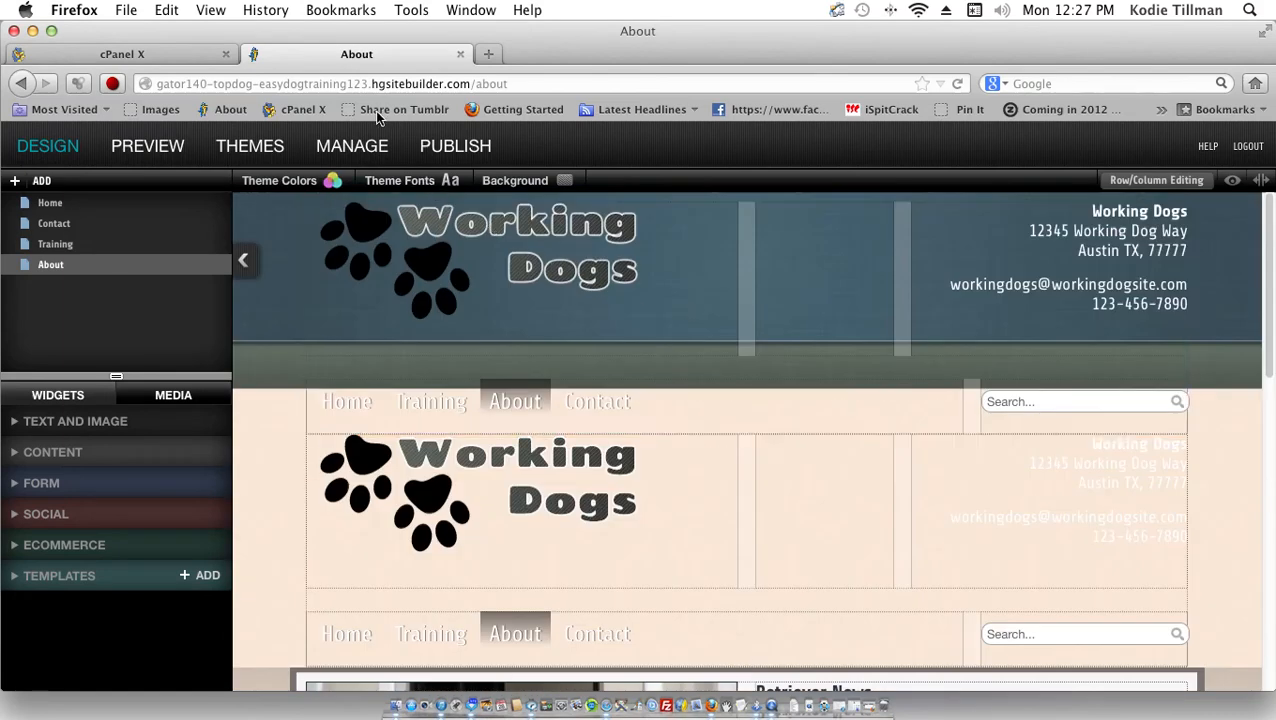